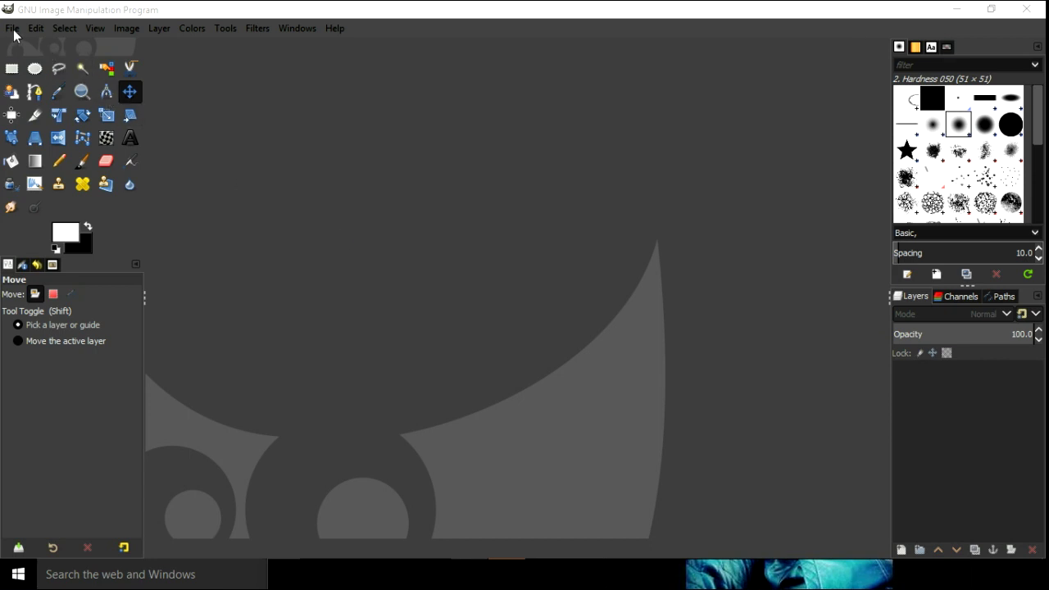
Create a new 2500 × 1500 pixel image with a black Background layer.
left_click(14, 35)
left_click(48, 51)
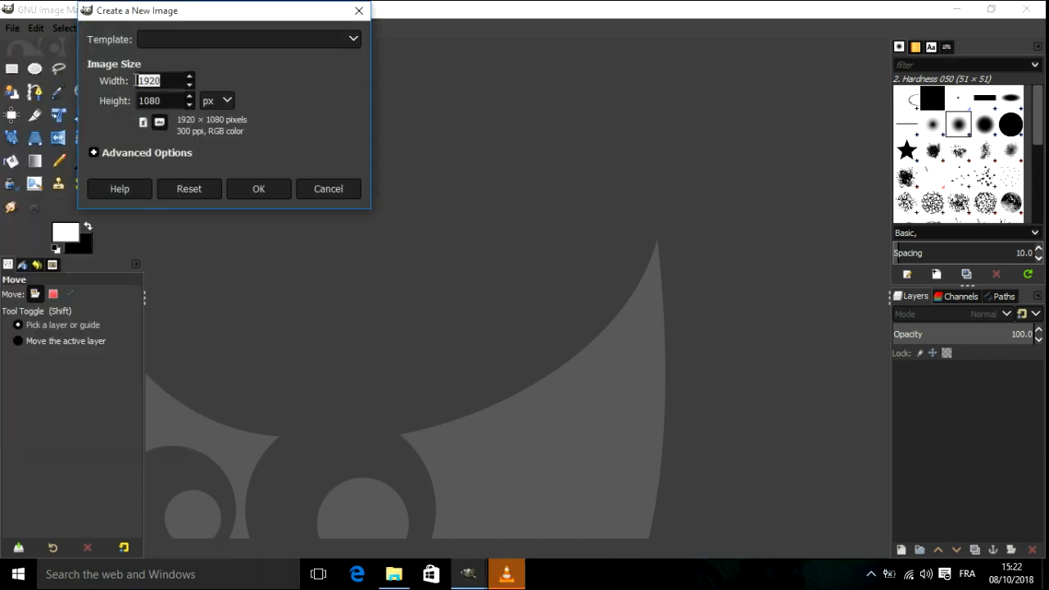
type("25")
type("0")
type("0")
double_click(177, 102)
type("1")
left_click(259, 189)
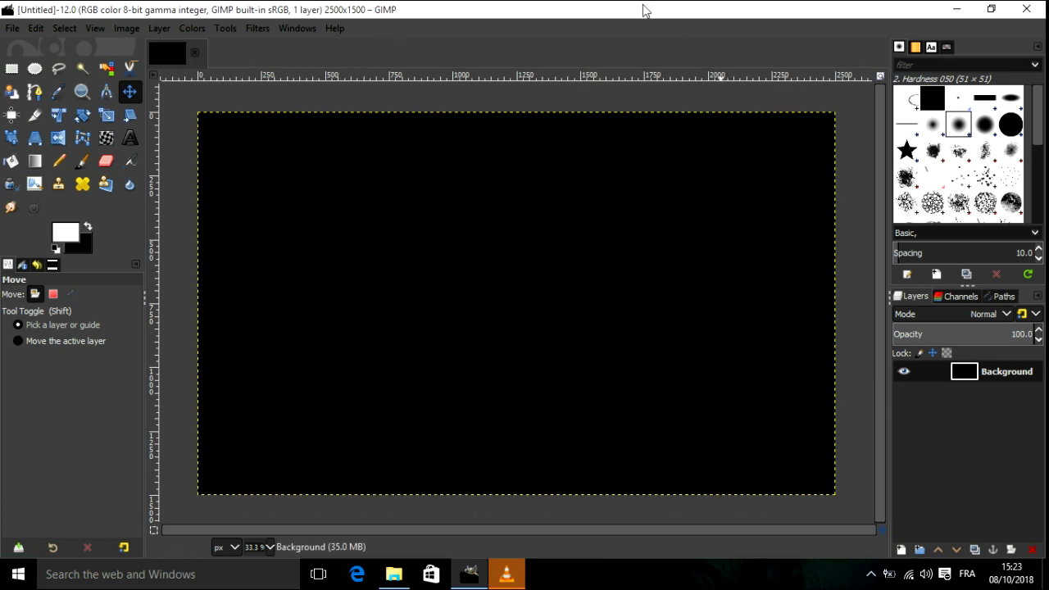
Drop the 'A leaf' desktop photo onto the canvas as a layer above the black background.
left_click_drag(643, 9, 623, 77)
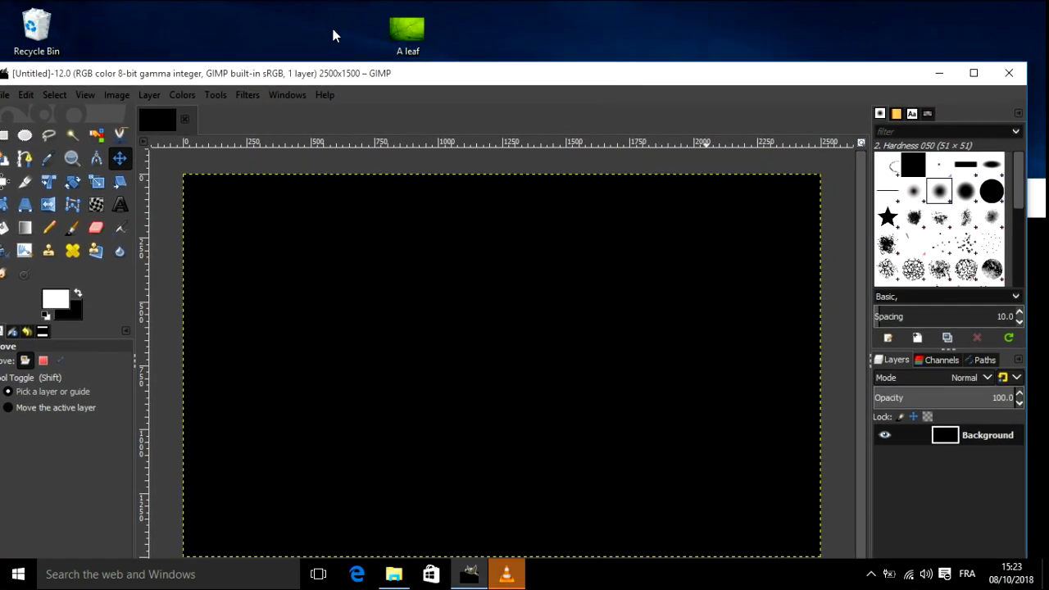
left_click_drag(432, 29, 430, 274)
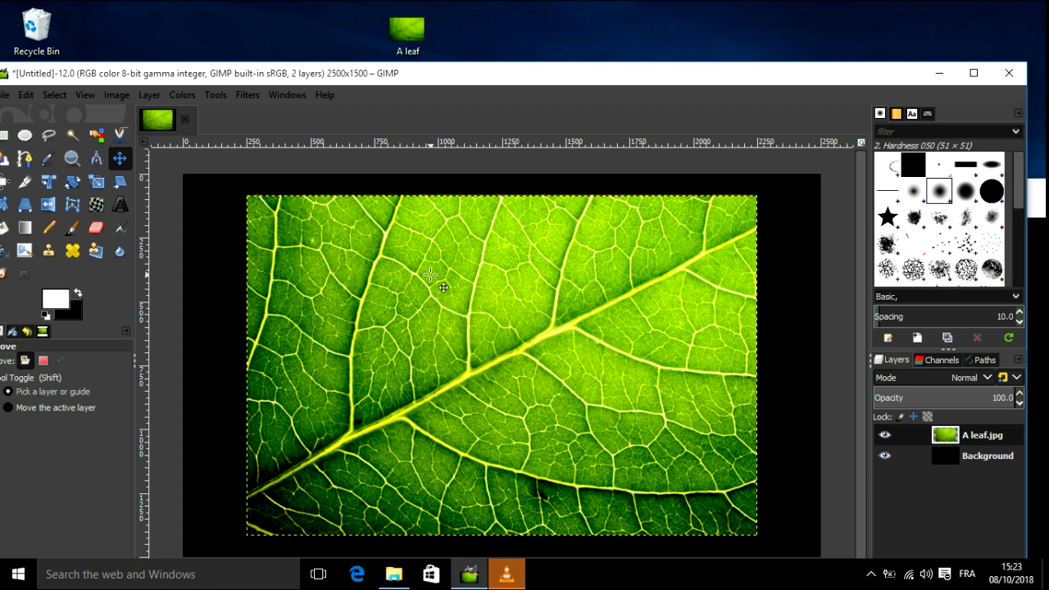
double_click(470, 76)
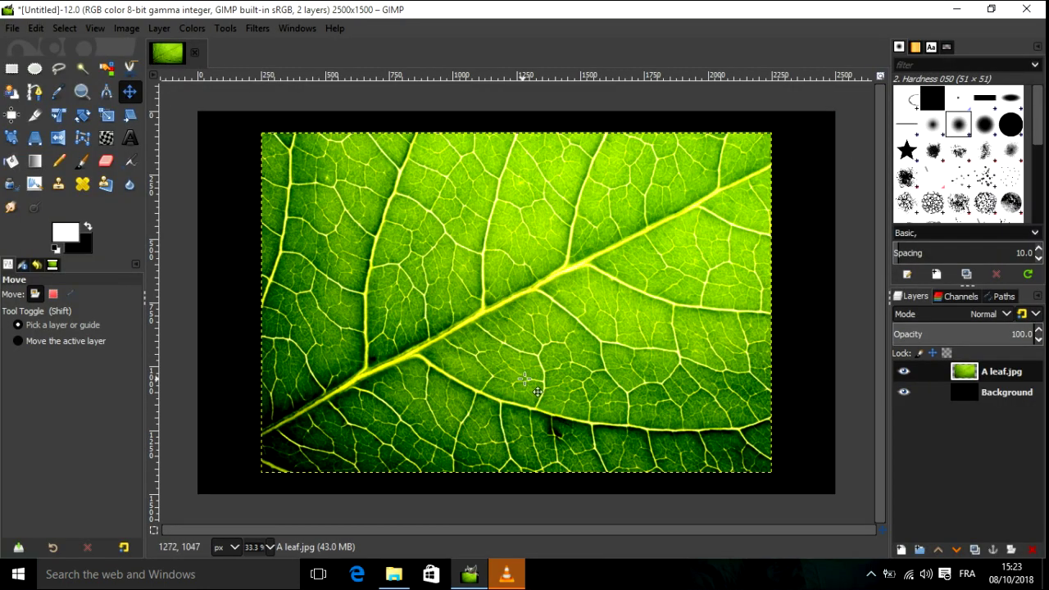
left_click(901, 396)
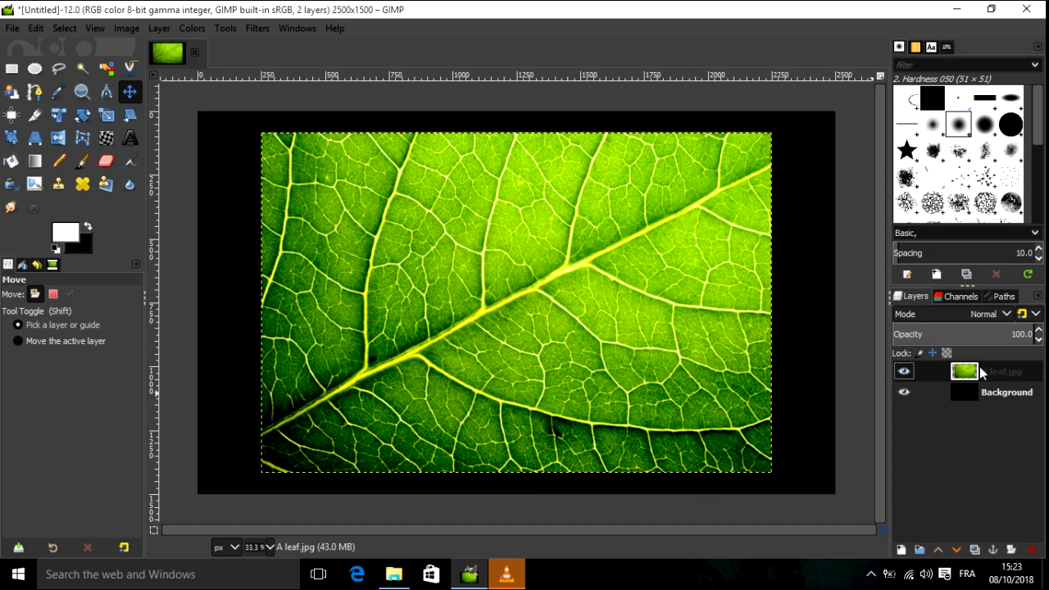
left_click(902, 551)
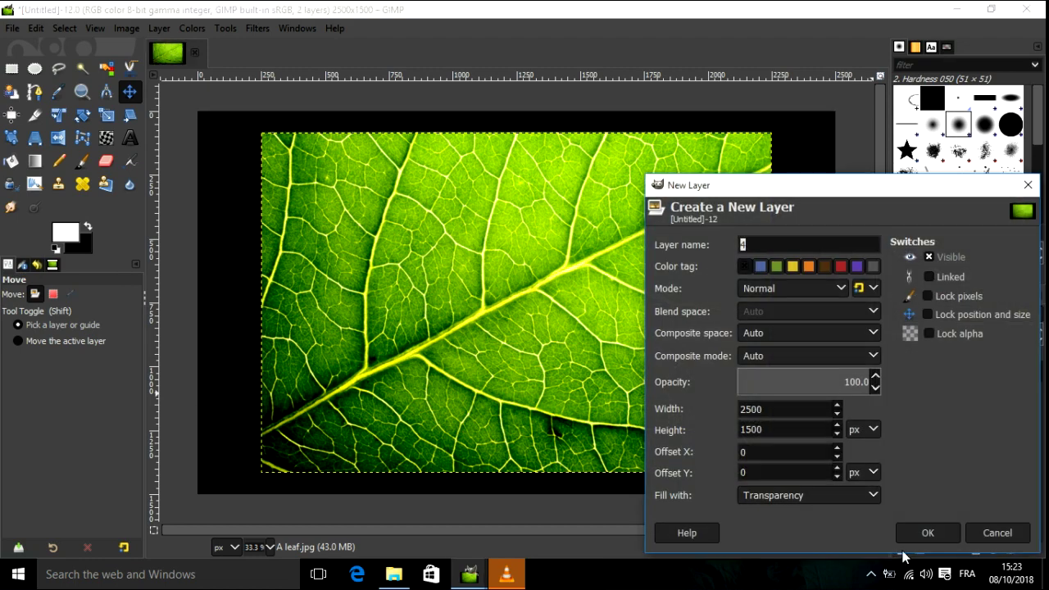
On a new transparent layer, fill an oval over the leaf's centre with black, then deselect.
left_click(943, 533)
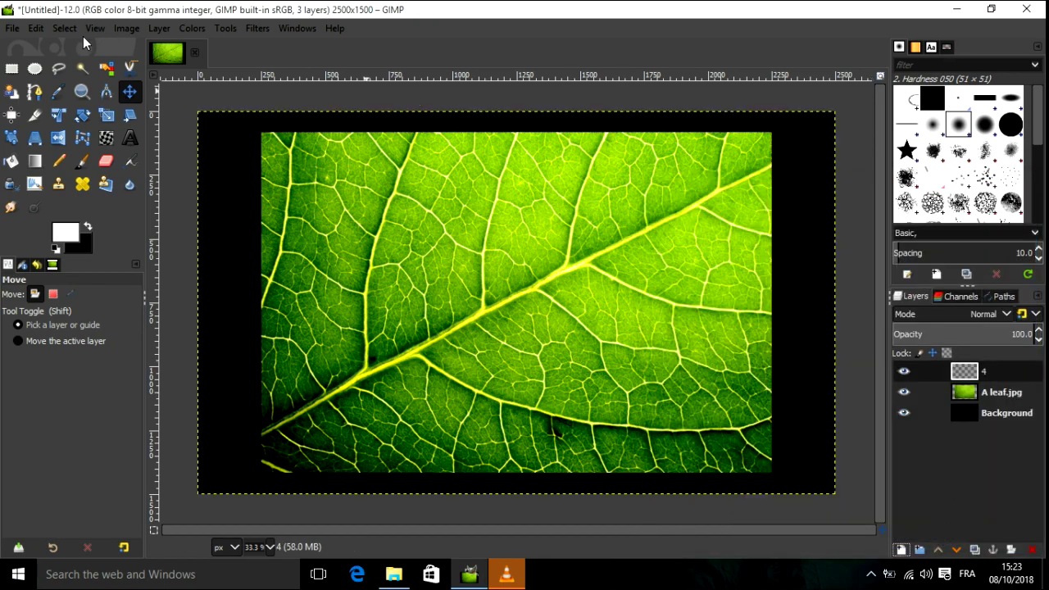
left_click(34, 68)
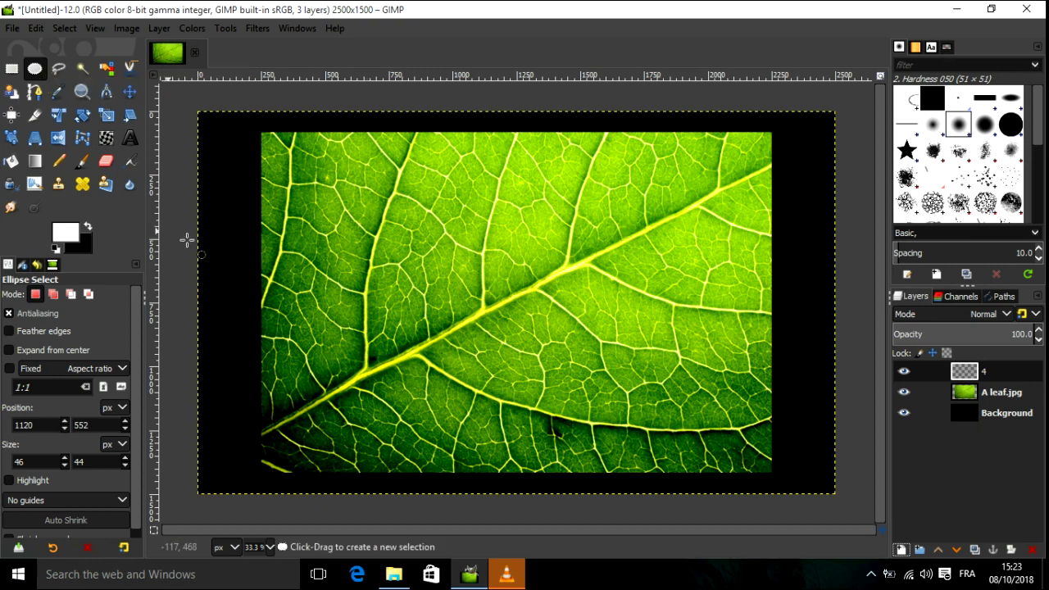
left_click_drag(421, 253, 628, 388)
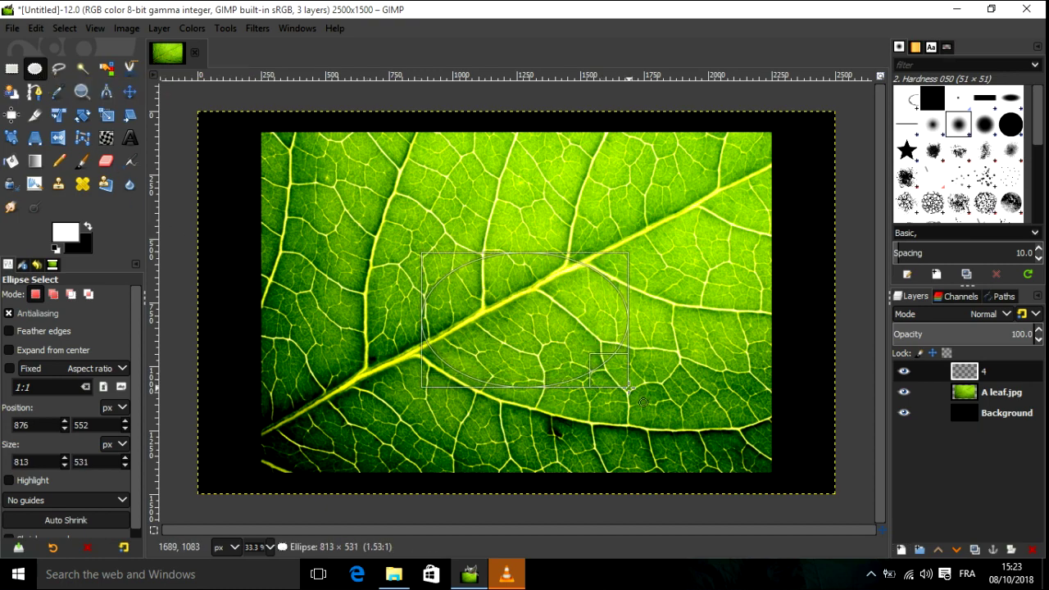
left_click_drag(540, 323, 526, 321)
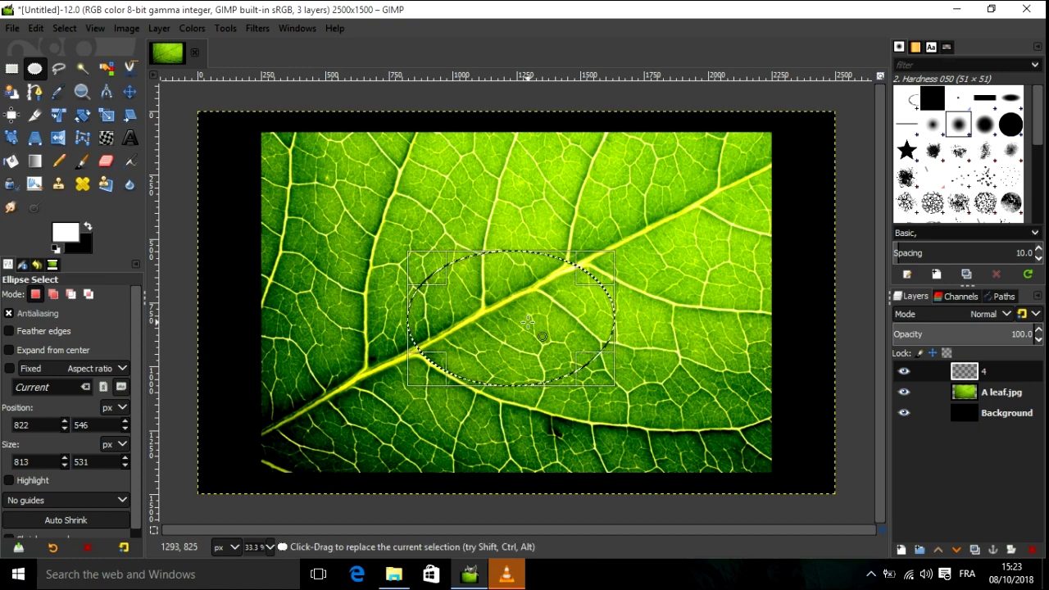
right_click(529, 326)
mouse_move(574, 364)
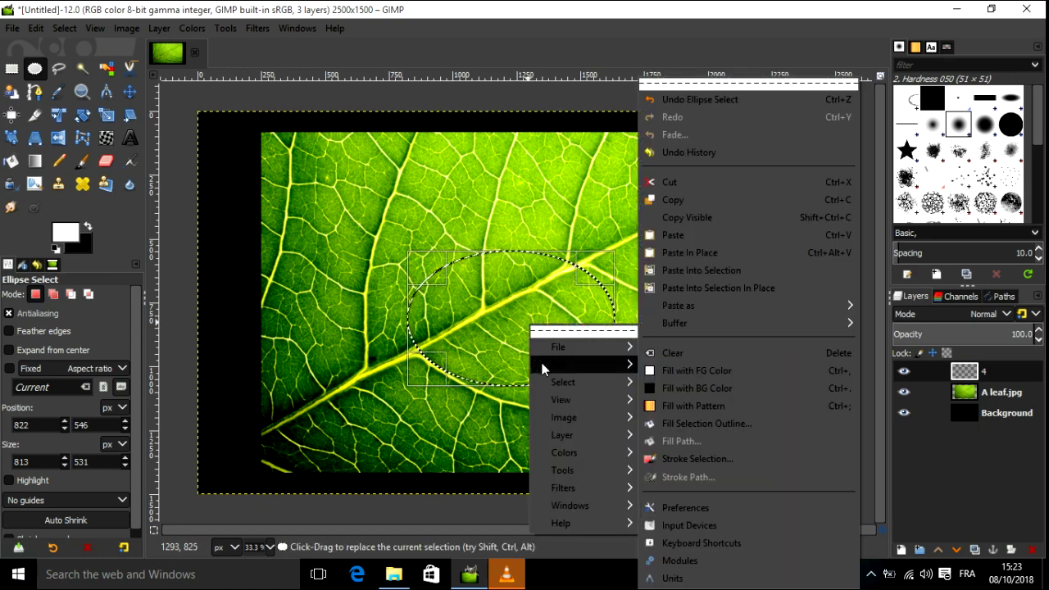
left_click(767, 389)
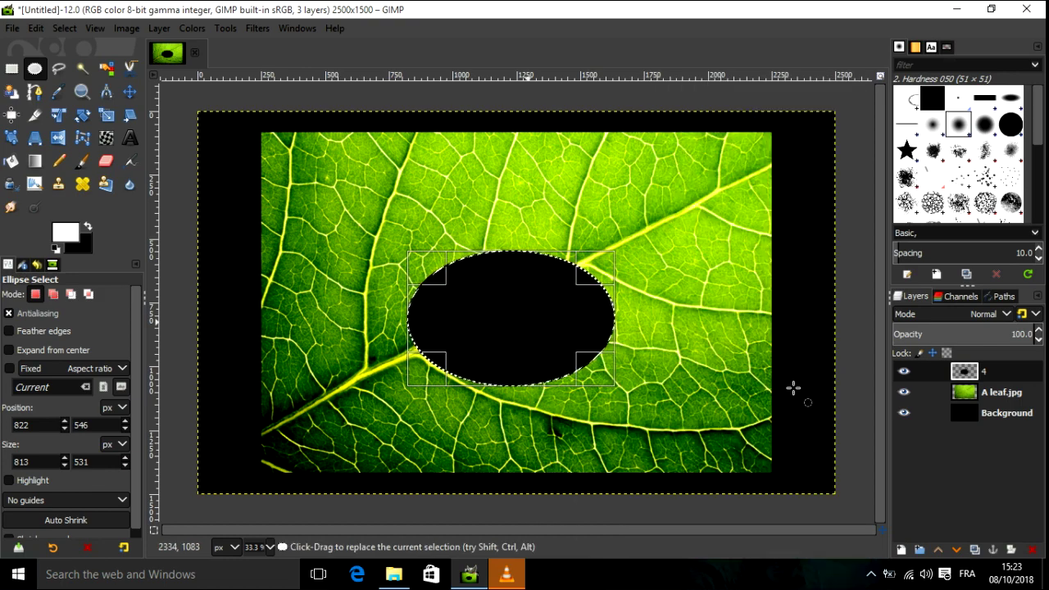
left_click(63, 28)
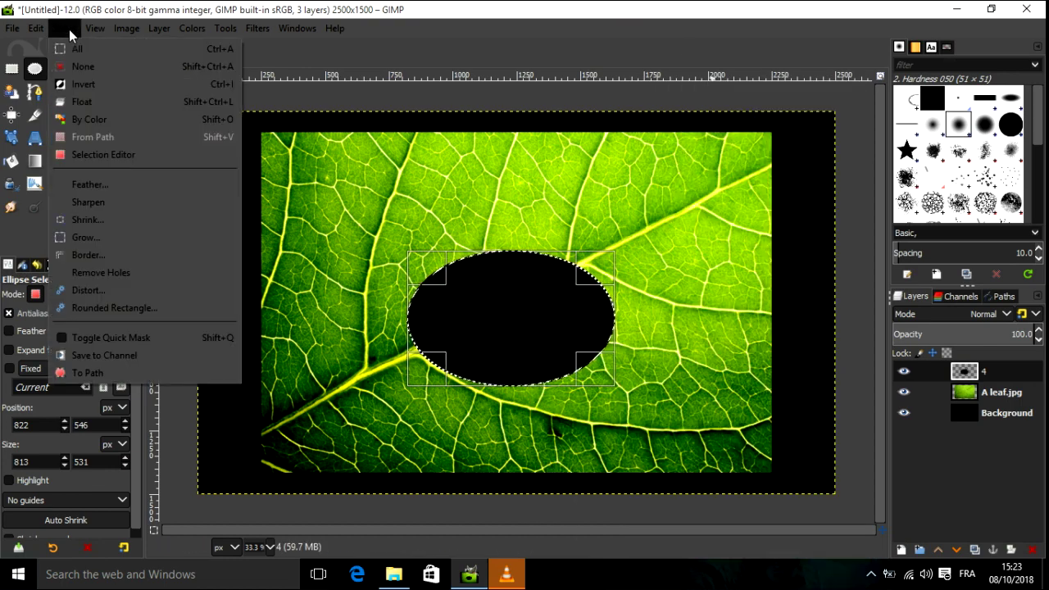
left_click(73, 68)
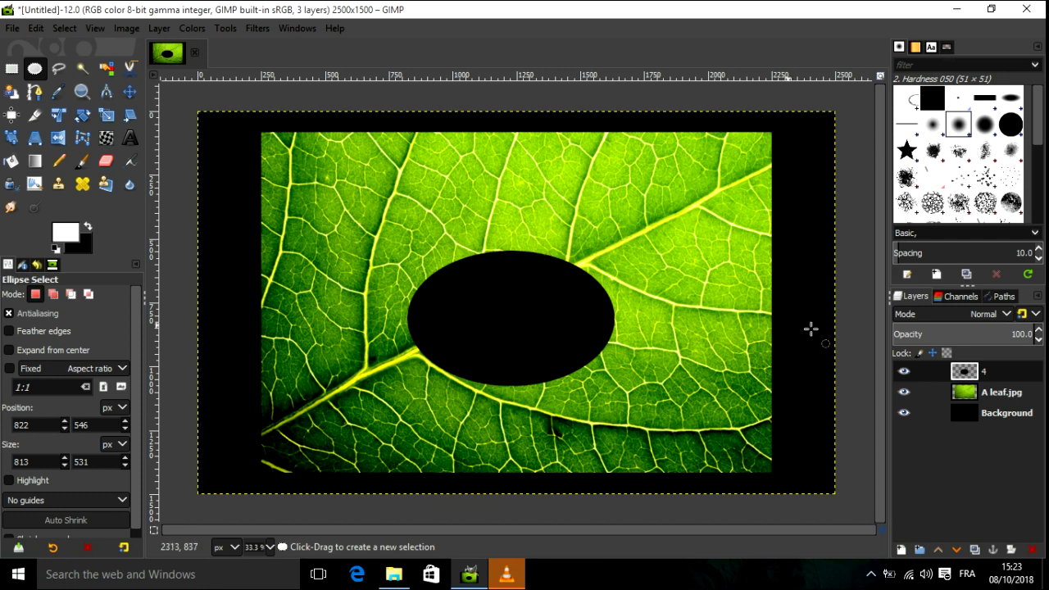
left_click(904, 372)
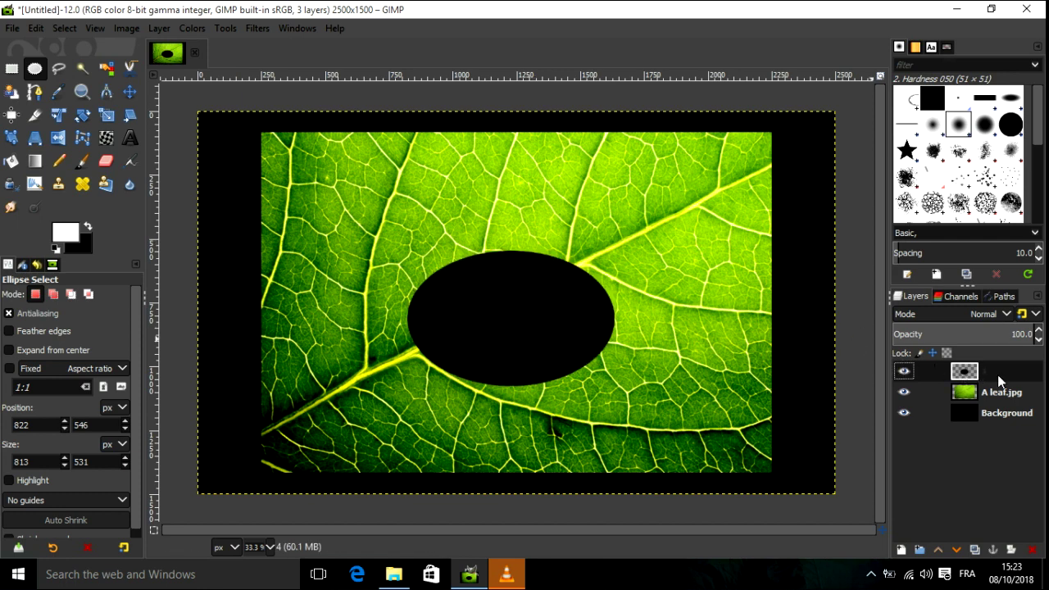
Duplicate layer '4', hide the original, and load the copy's oval as a selection.
left_click(975, 550)
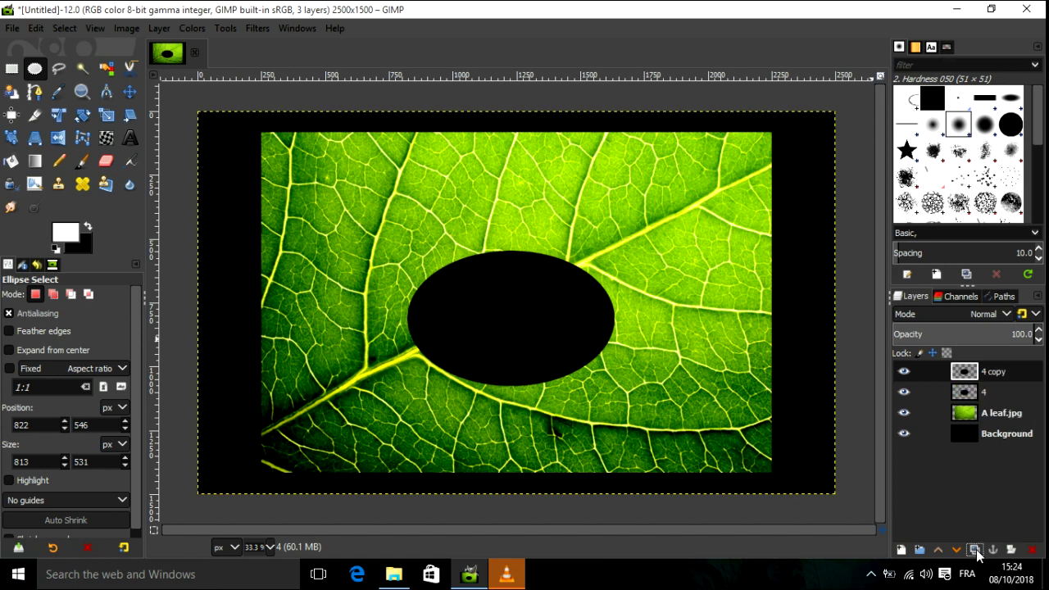
left_click(905, 392)
left_click(906, 376)
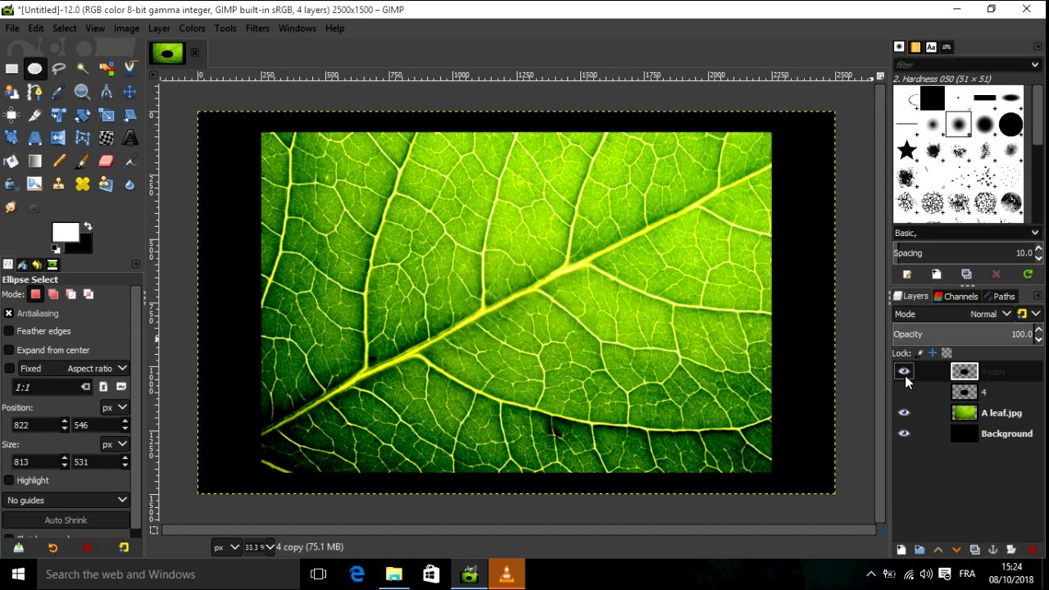
right_click(950, 376)
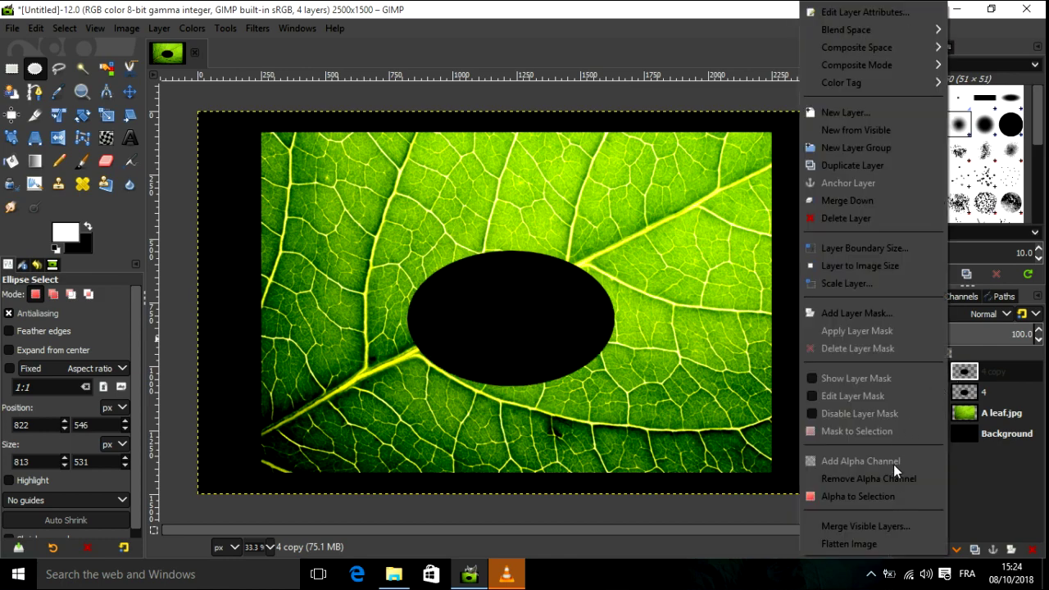
left_click(894, 501)
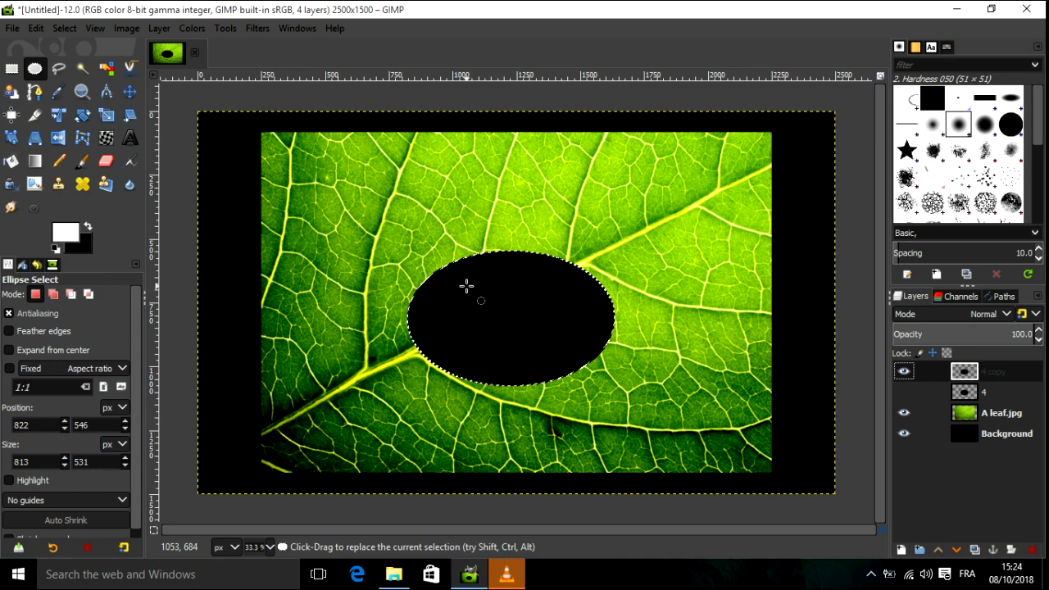
Shrink and reshape the oval selection into a slightly smaller, uneven ellipse.
left_click(492, 319)
mouse_move(511, 318)
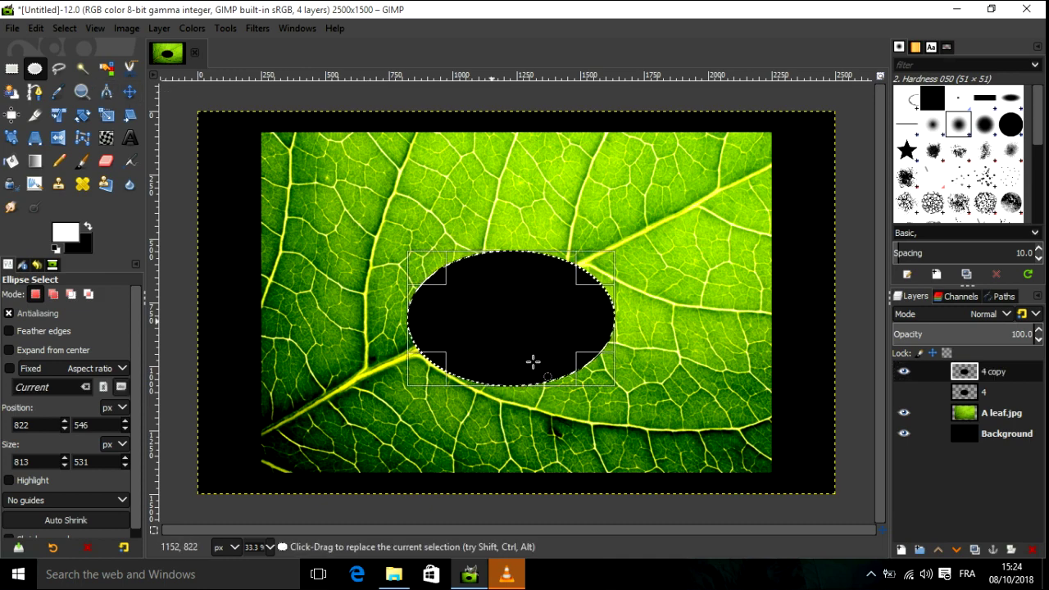
left_click_drag(582, 363, 582, 361)
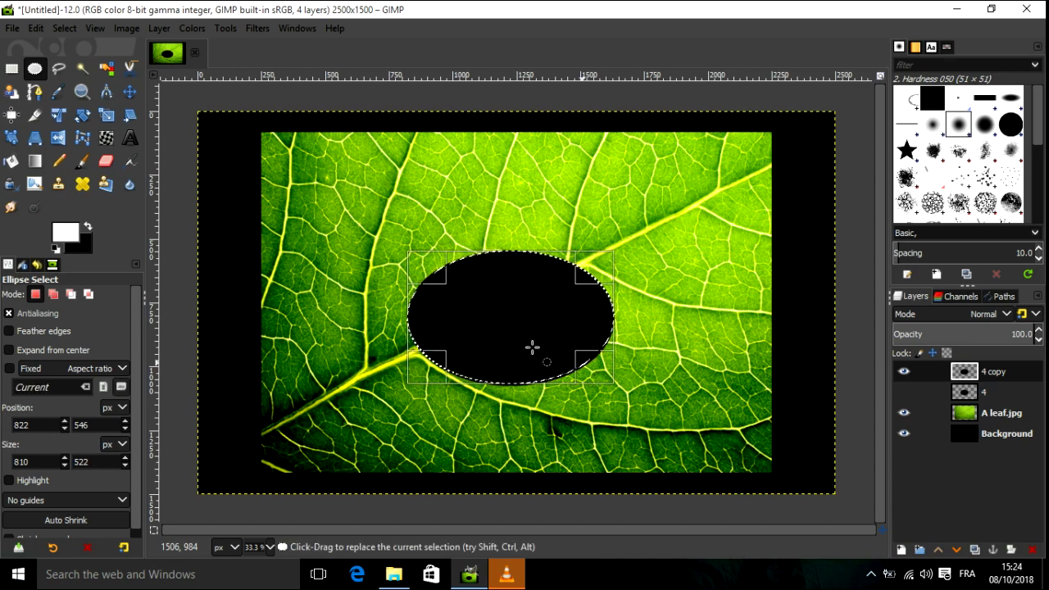
left_click_drag(455, 384, 443, 371)
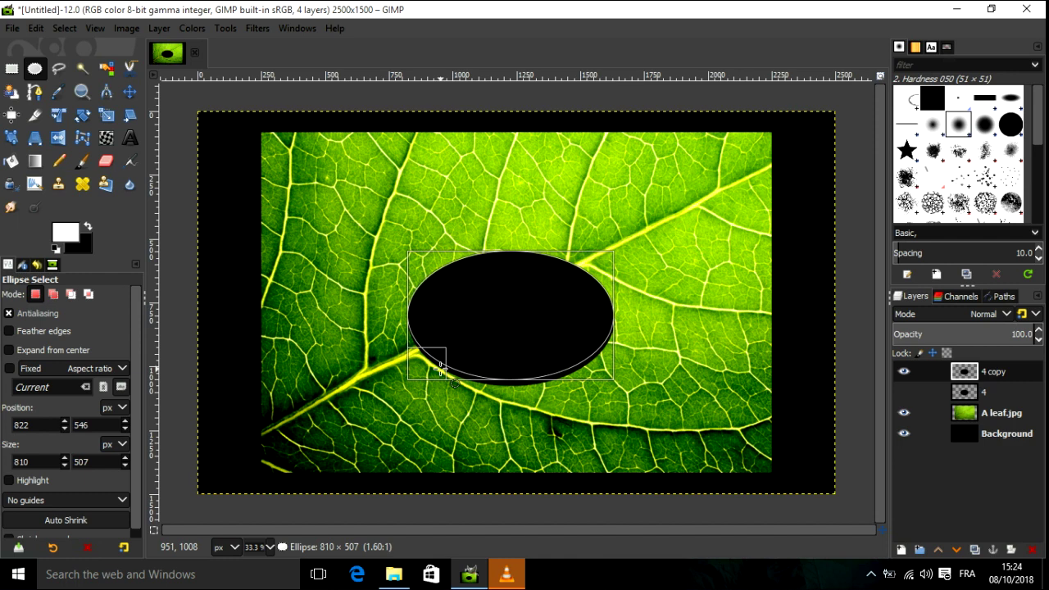
left_click_drag(440, 370, 440, 371)
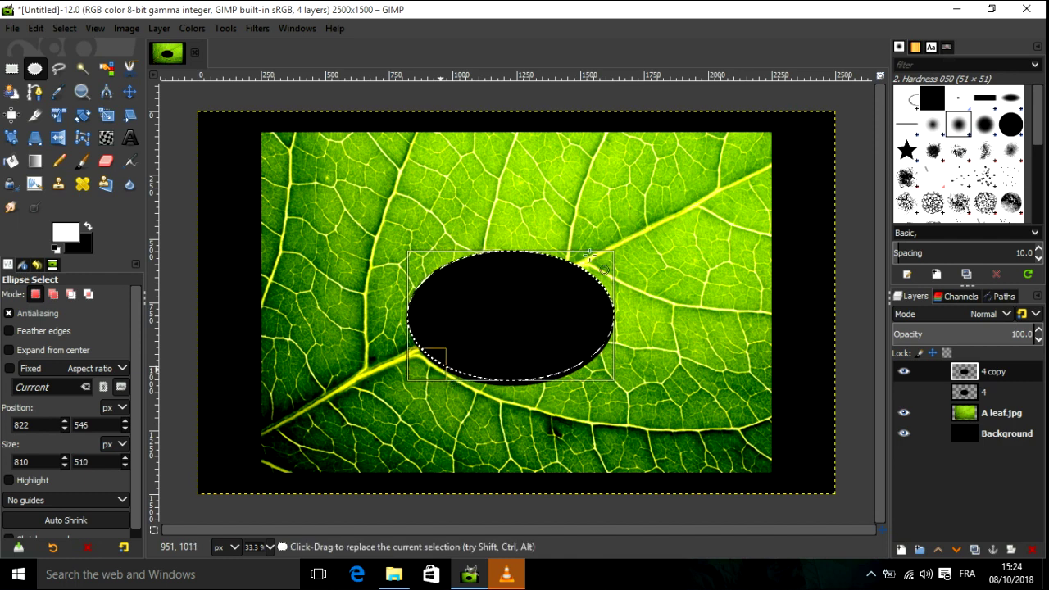
mouse_move(582, 278)
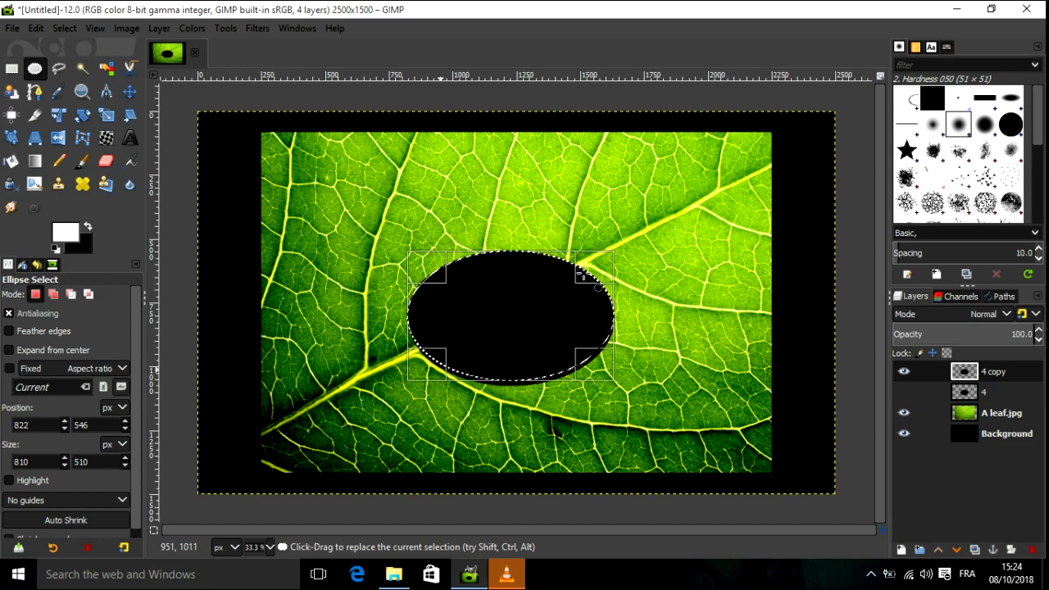
left_click_drag(583, 275, 582, 277)
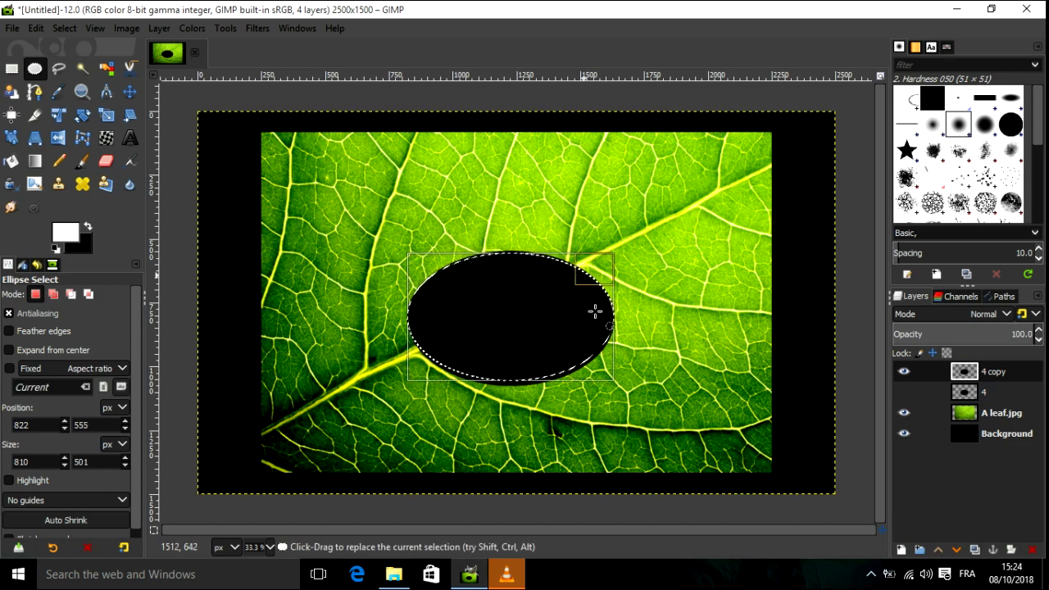
left_click_drag(597, 312, 591, 313)
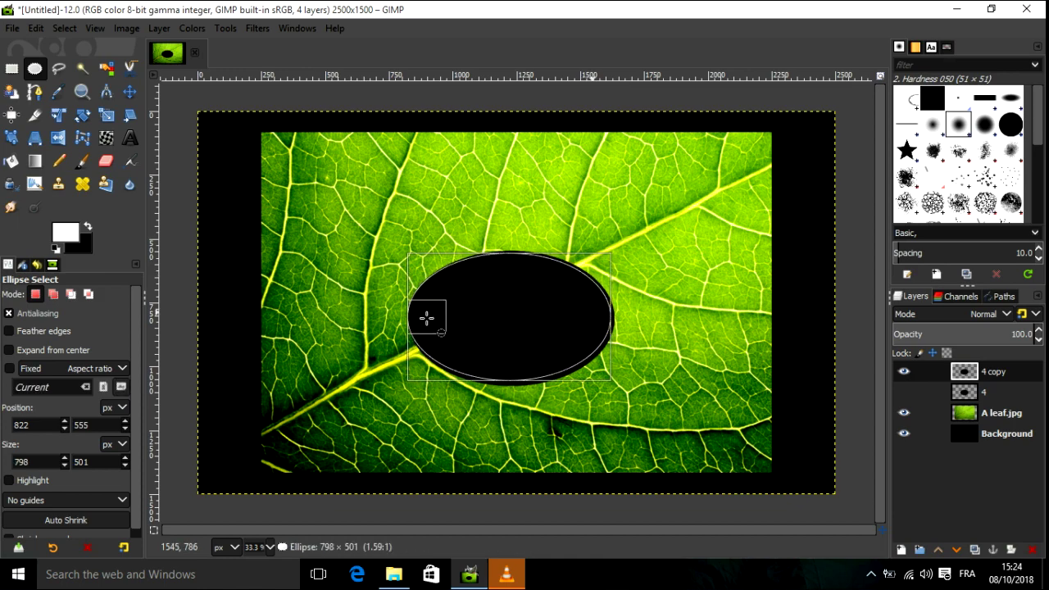
left_click_drag(427, 318, 430, 319)
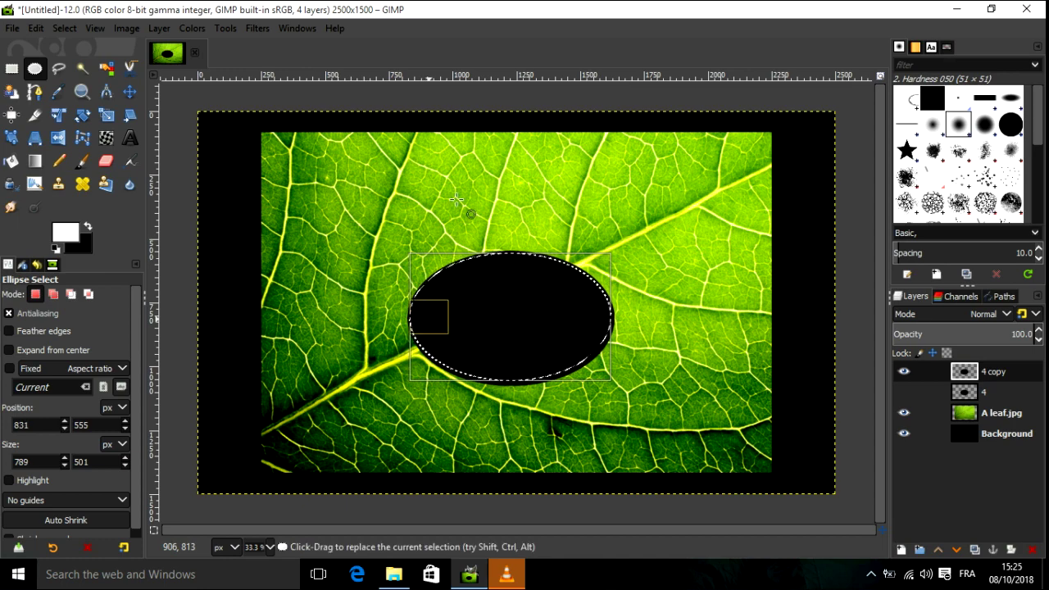
left_click(65, 28)
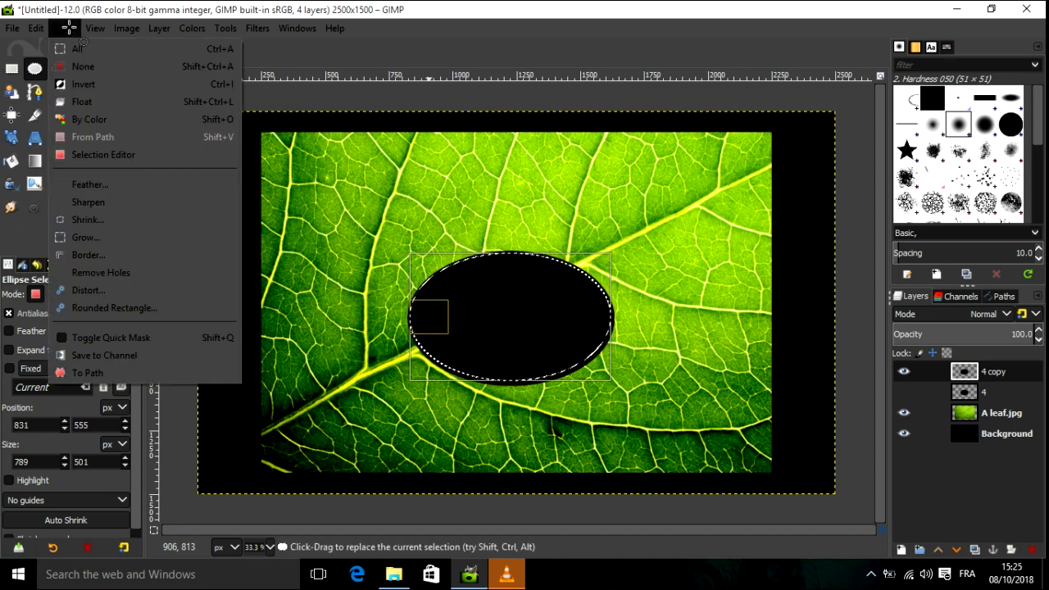
Invert the selection and blur the '4 copy' oval with a 7.50 px Gaussian blur.
left_click(185, 85)
left_click(261, 29)
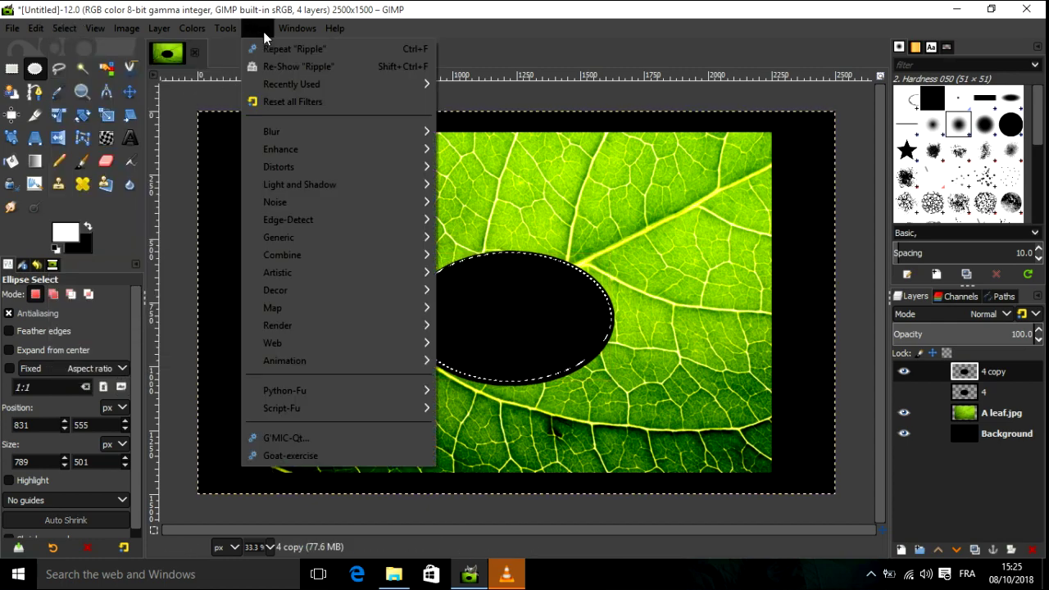
mouse_move(336, 132)
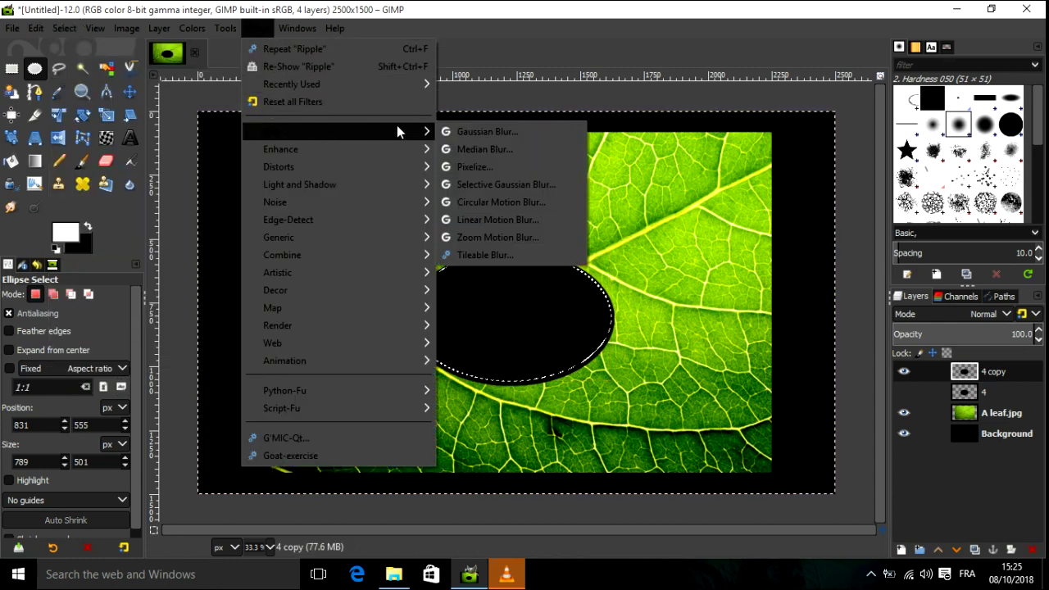
left_click(525, 134)
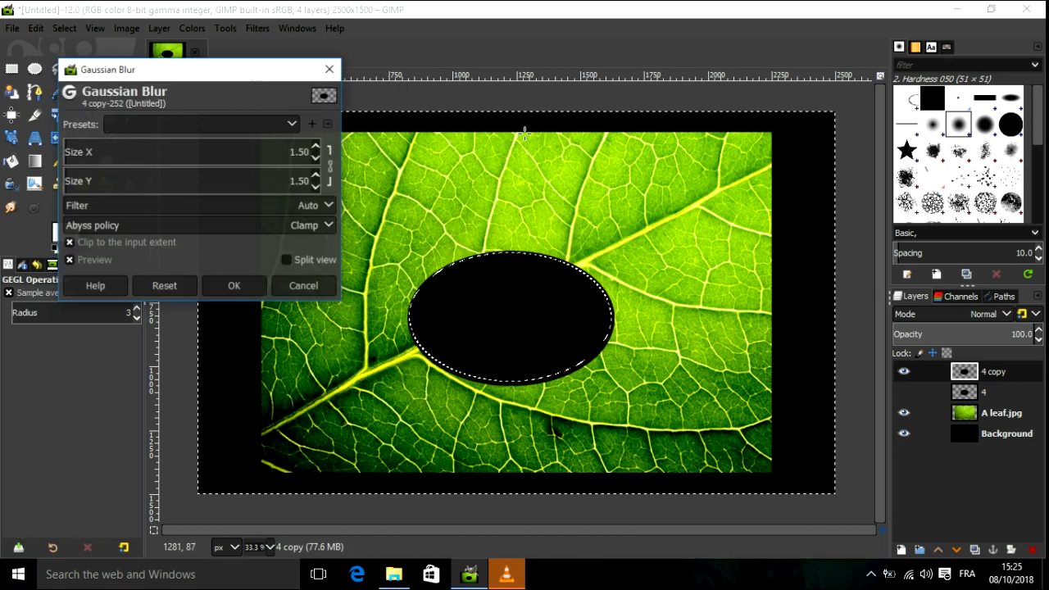
left_click(316, 147)
left_click(316, 147)
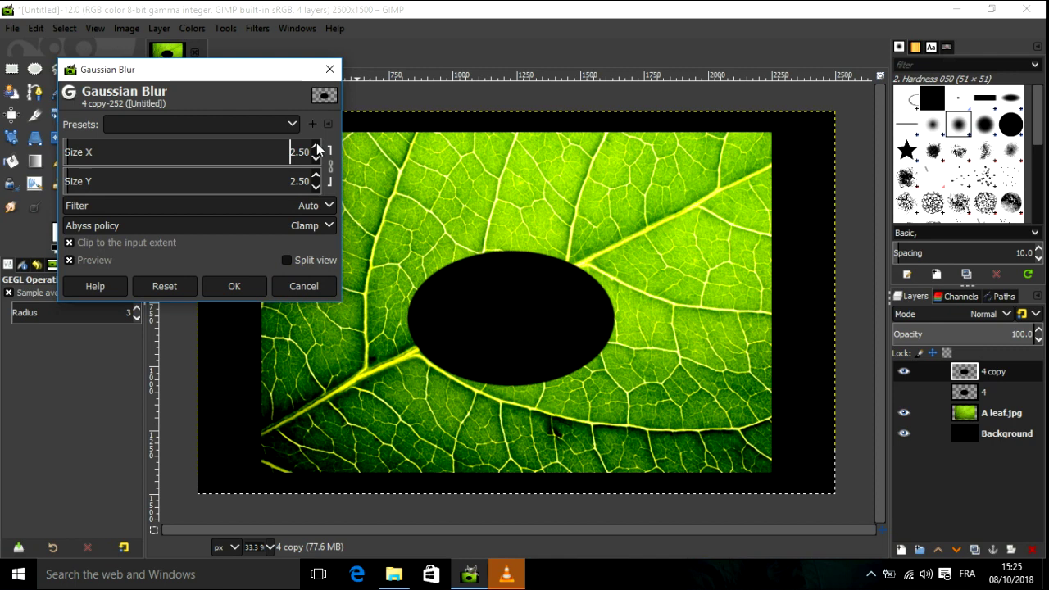
left_click(316, 147)
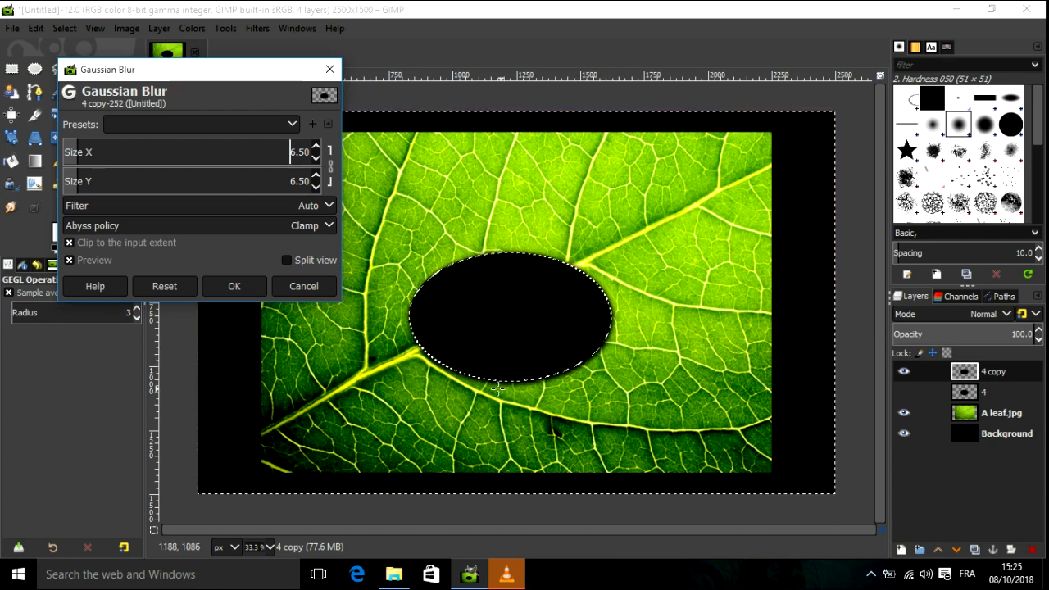
left_click(316, 147)
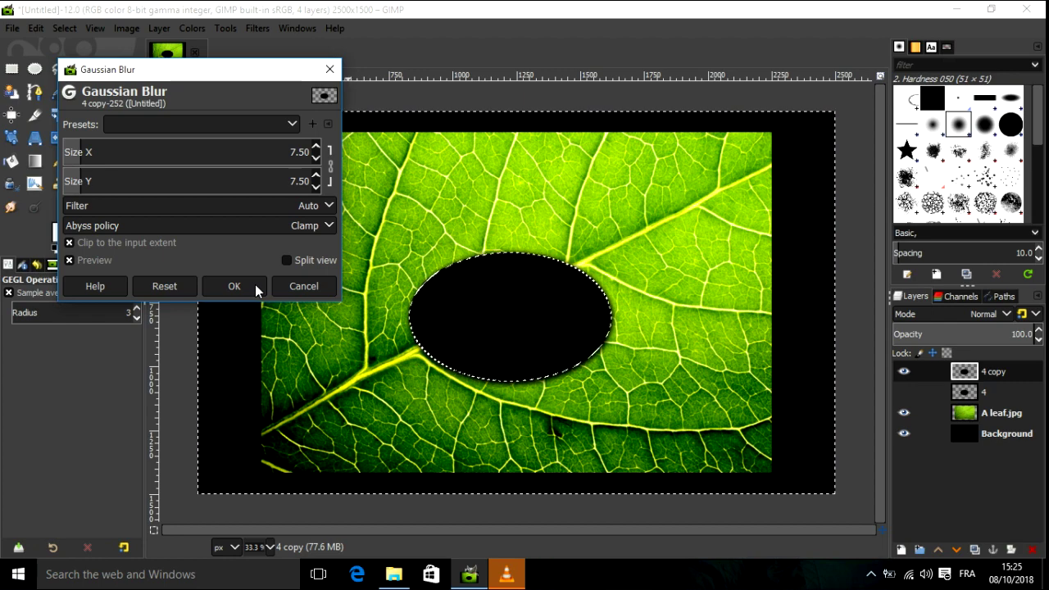
left_click(254, 285)
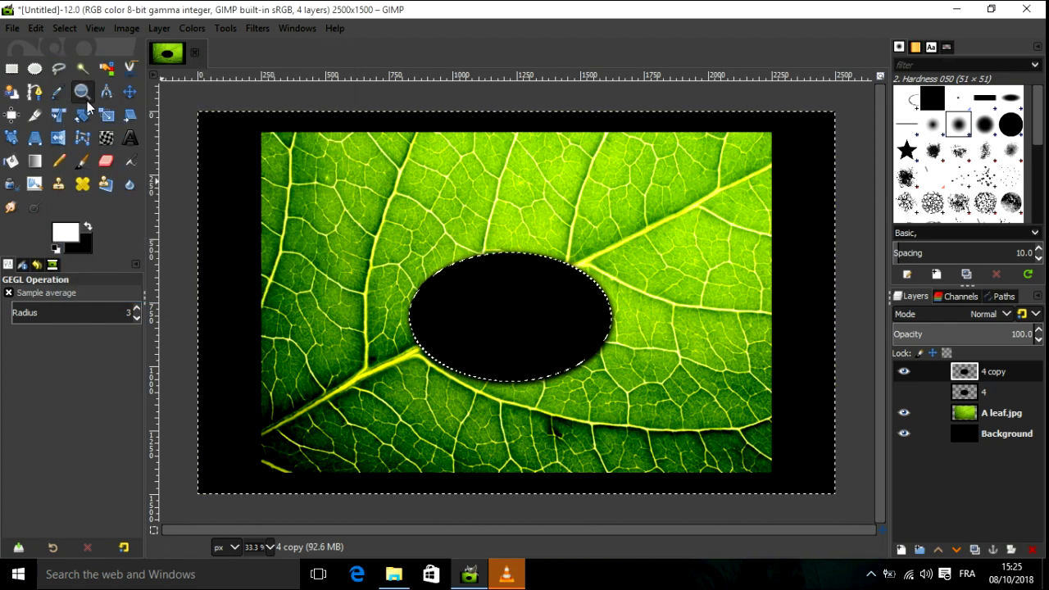
Invert the selection and shrink it inward.
left_click(71, 33)
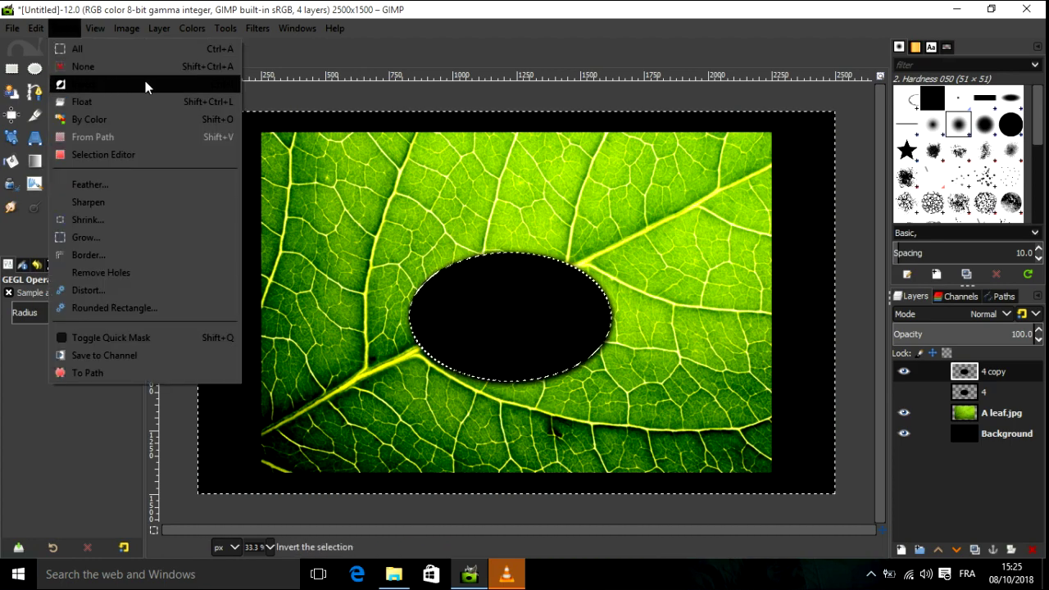
left_click(114, 85)
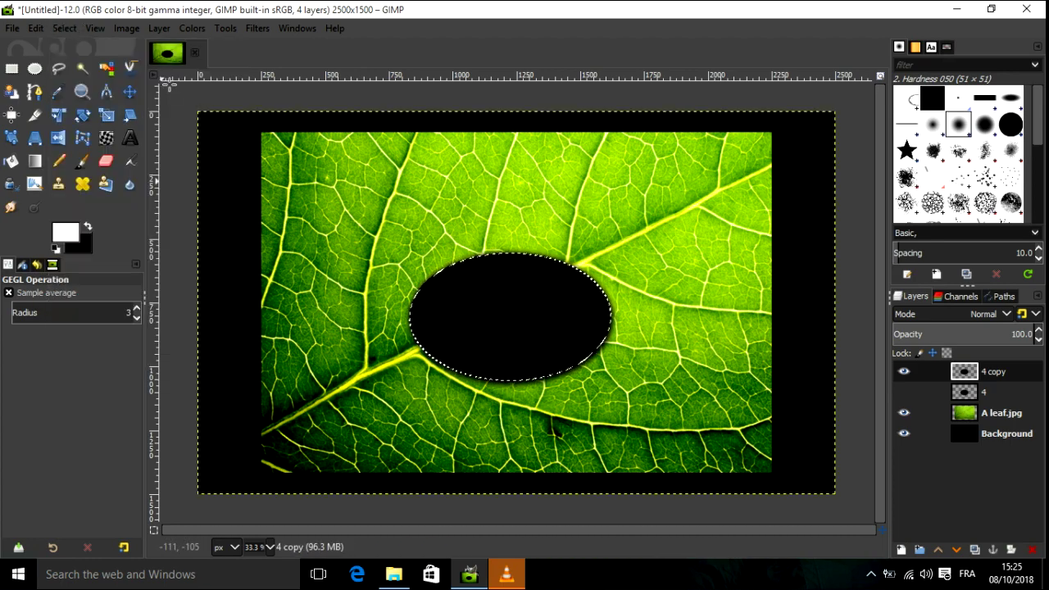
left_click(75, 28)
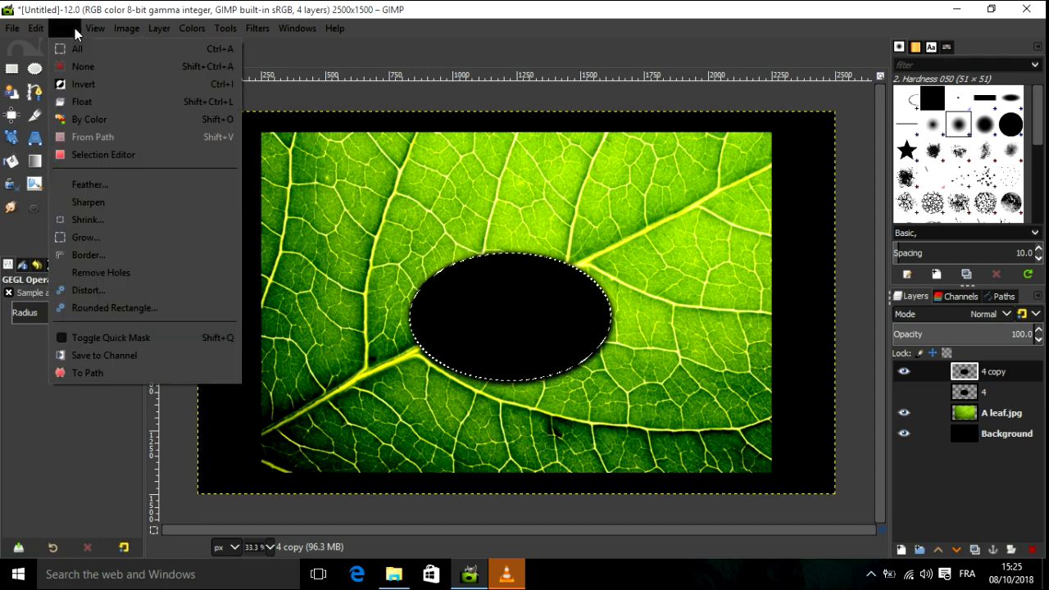
left_click(169, 220)
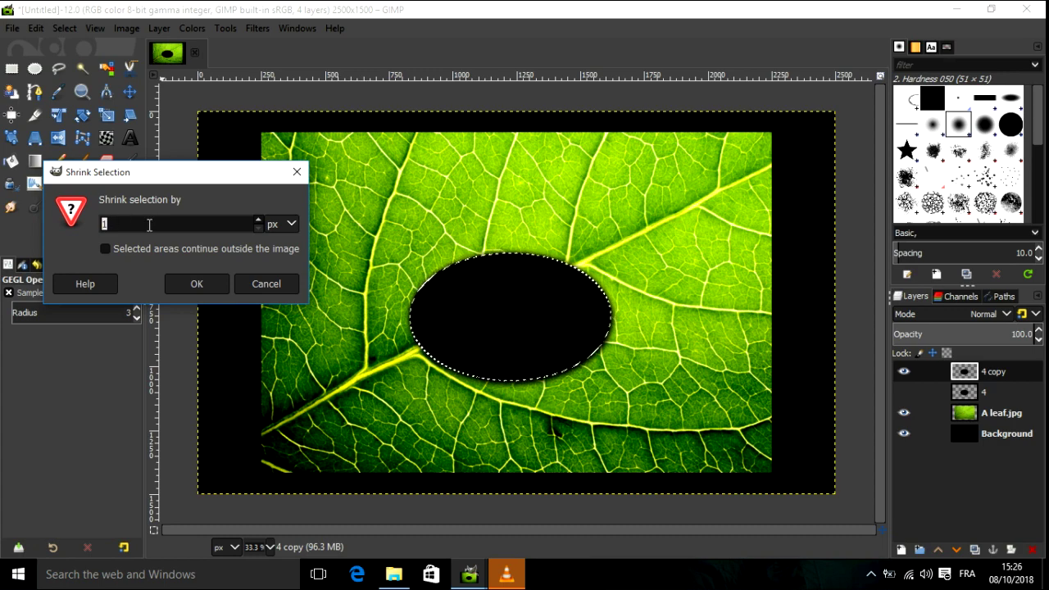
left_click(180, 289)
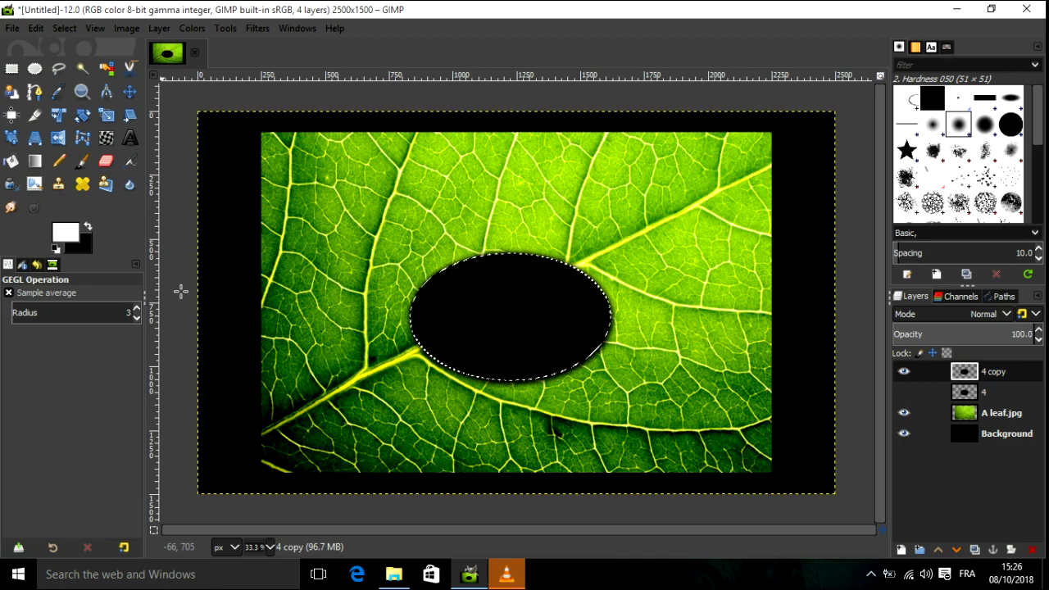
Cut the black centre out of the oval to leave a dark rim, then deselect.
right_click(495, 319)
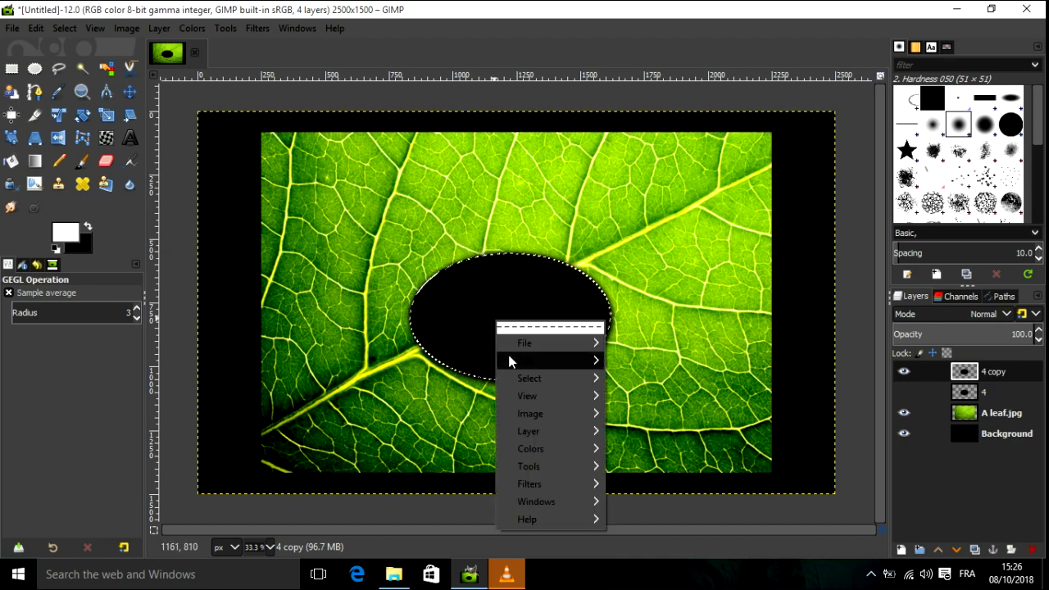
mouse_move(542, 360)
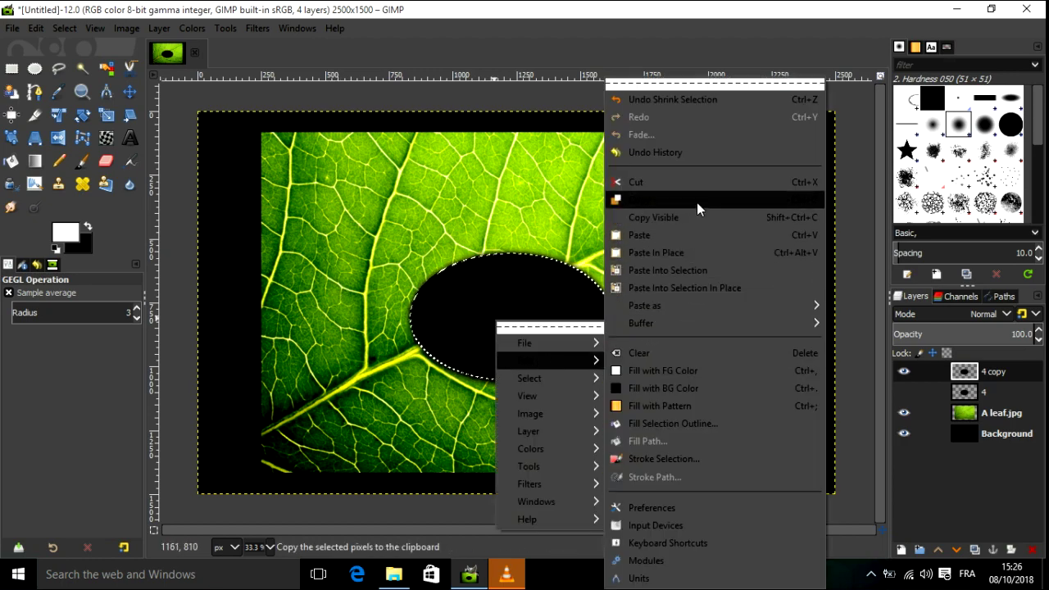
left_click(702, 183)
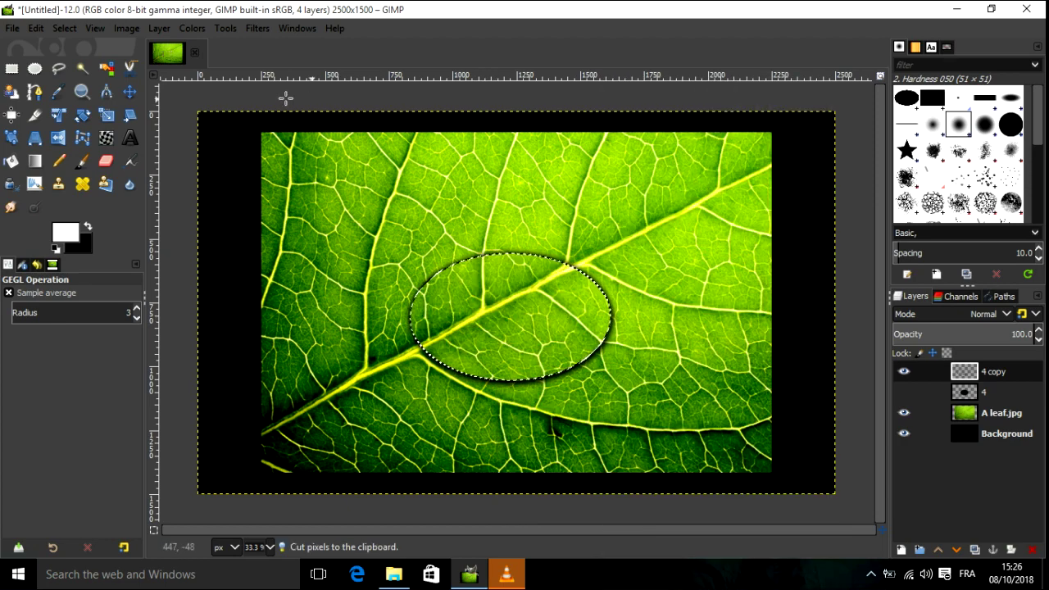
left_click(66, 29)
left_click(68, 67)
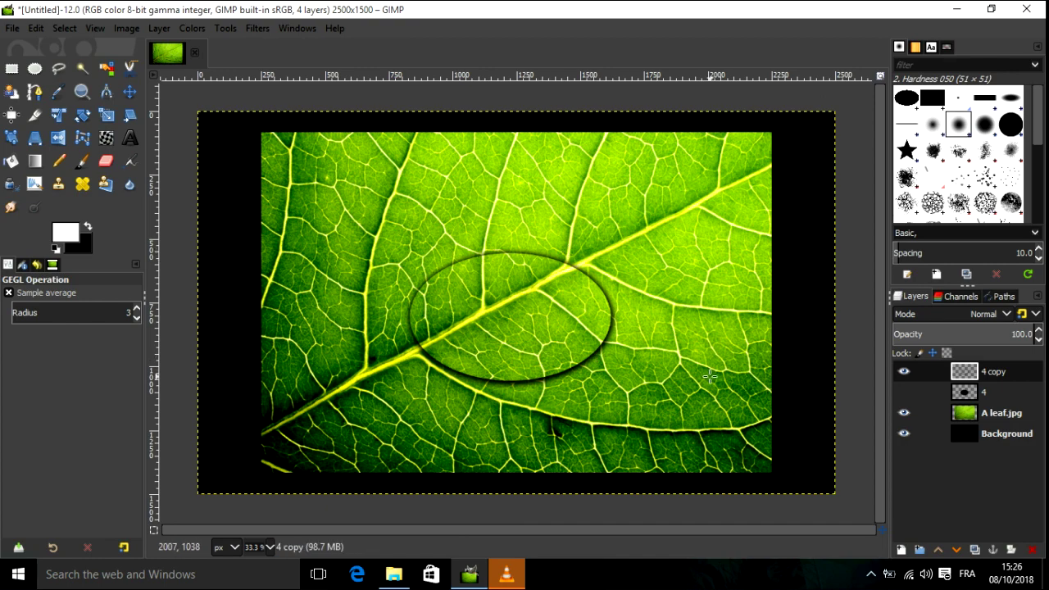
left_click(901, 550)
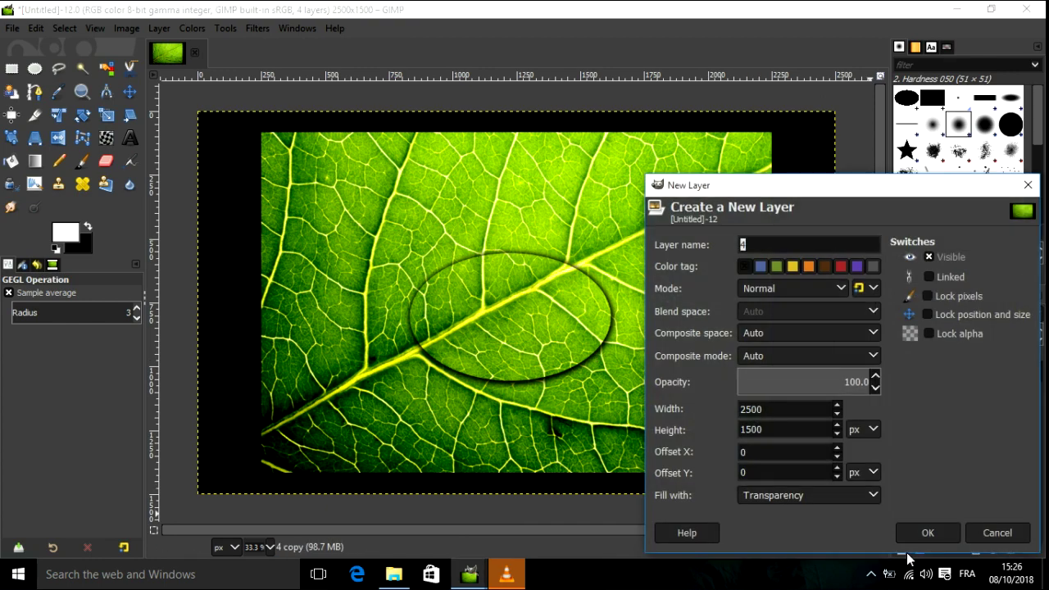
Add transparent layer '4 #1' and draw a radius-100 feathered oval selection inside the rim.
left_click(942, 532)
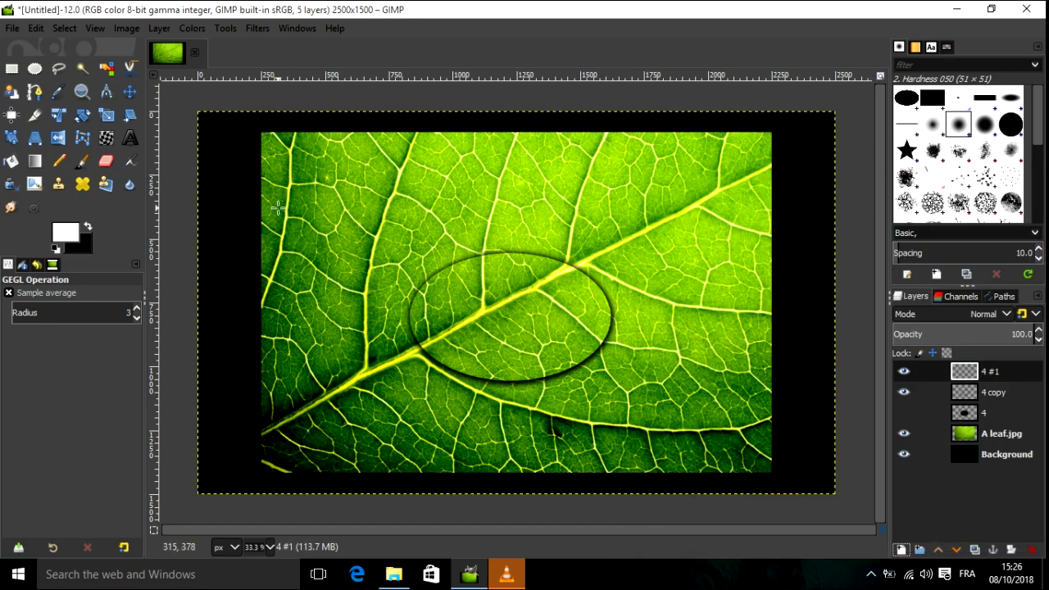
left_click(35, 69)
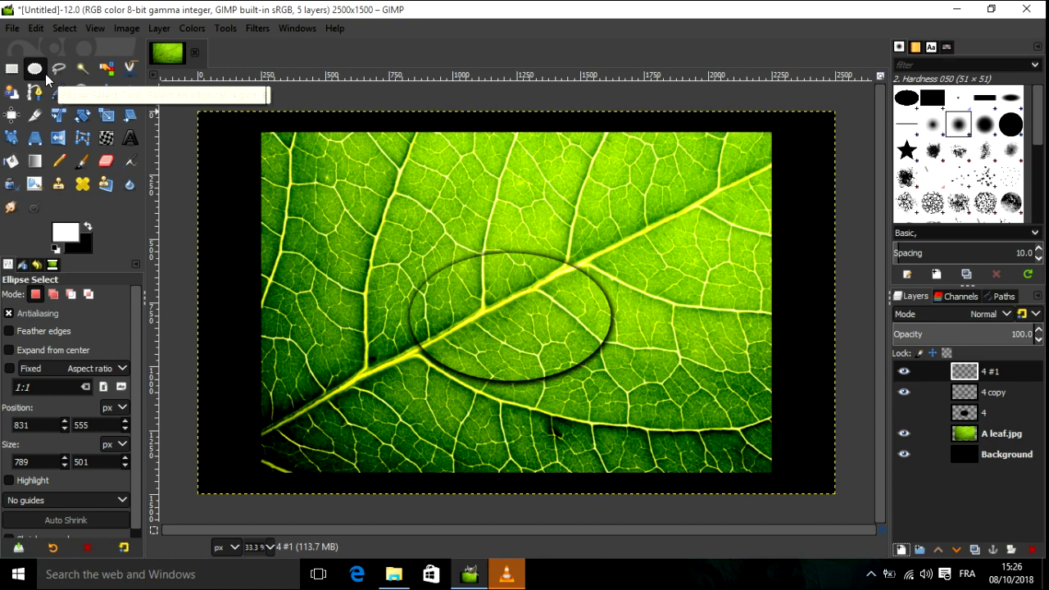
left_click(12, 332)
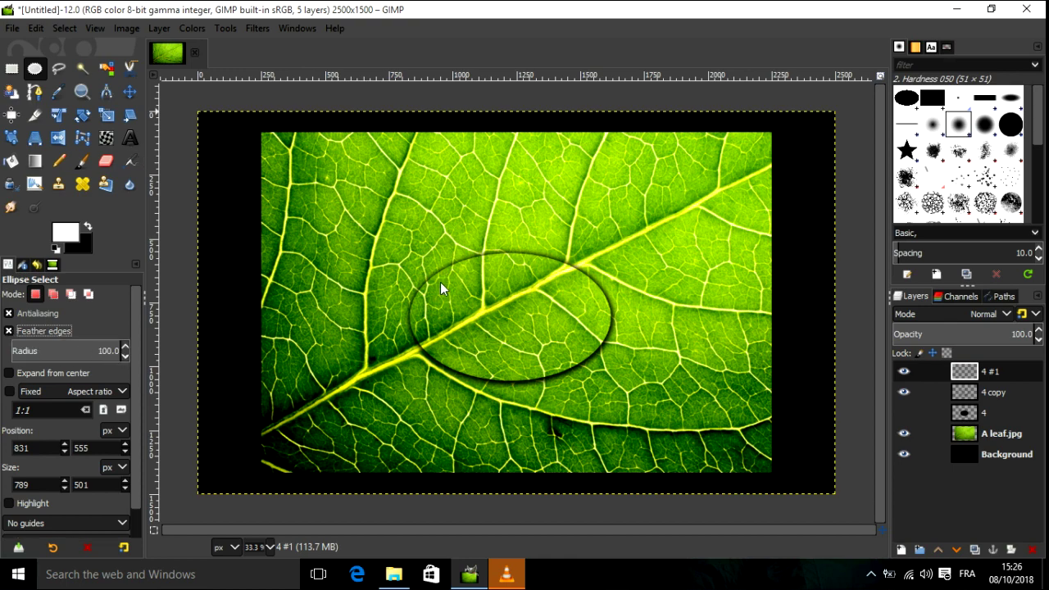
left_click_drag(438, 282, 609, 375)
left_click_drag(530, 336, 514, 316)
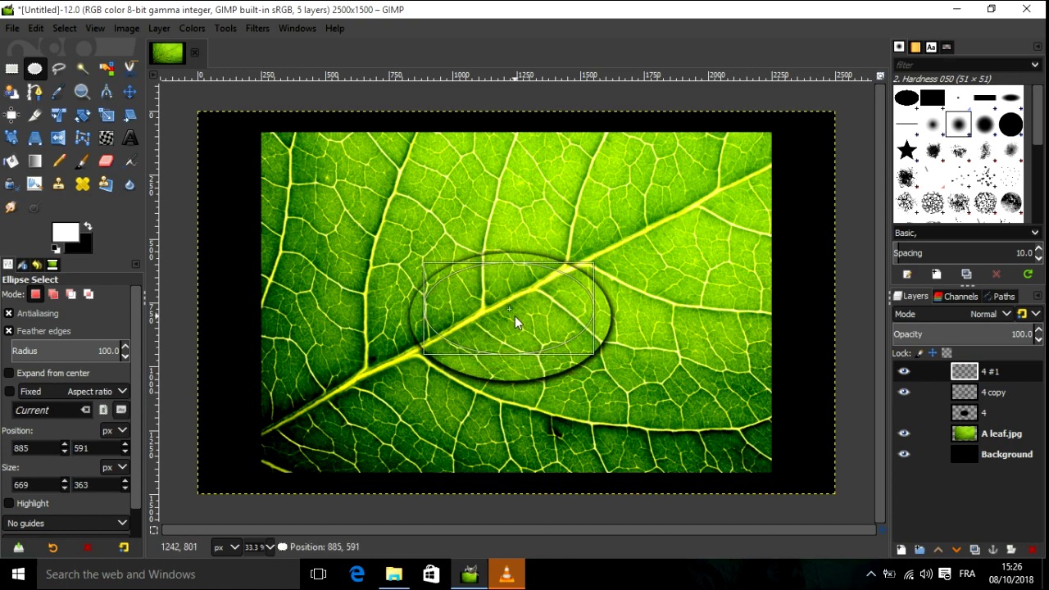
left_click_drag(515, 315, 515, 316)
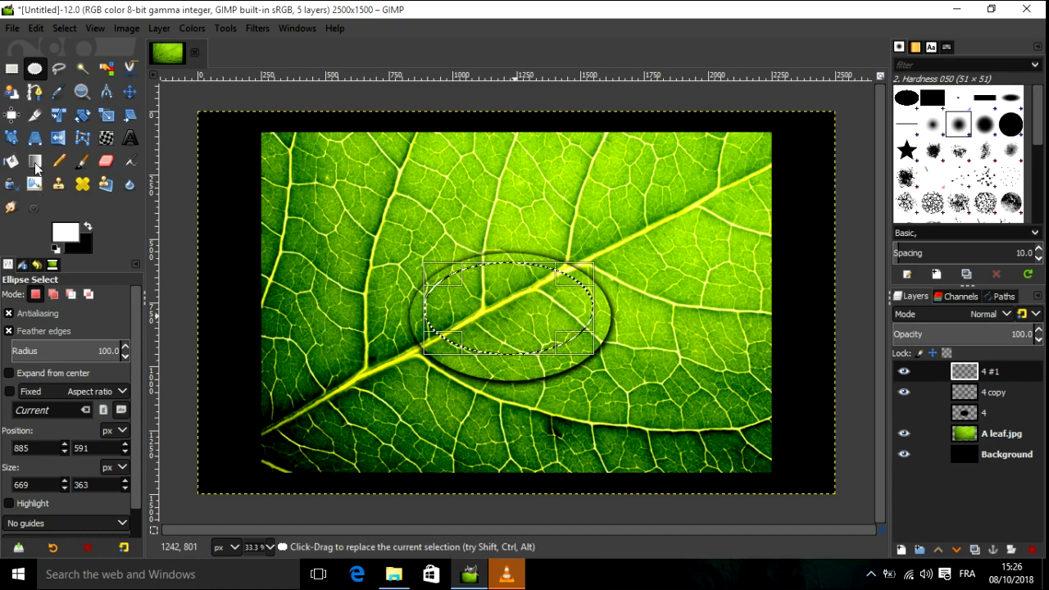
Fill the feathered oval with a vertical black FG-to-Transparent gradient darkening its top.
left_click(35, 69)
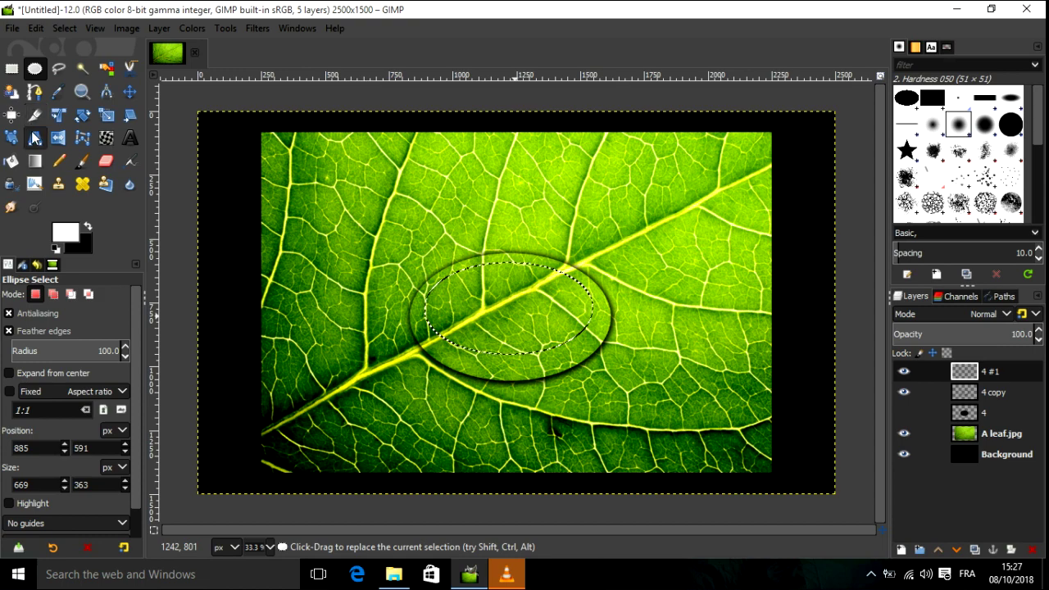
left_click(34, 161)
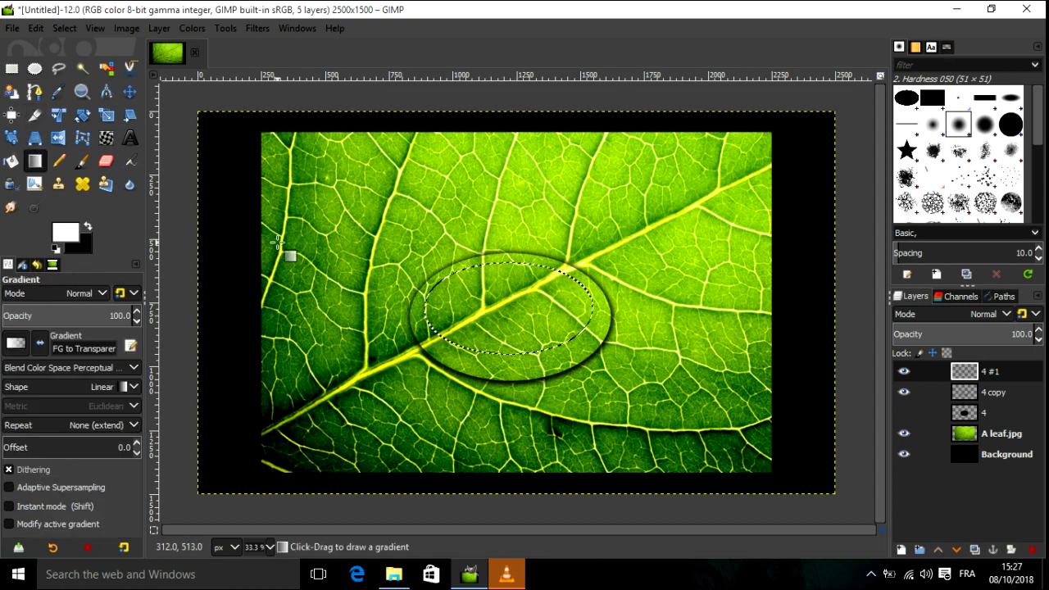
left_click(91, 227)
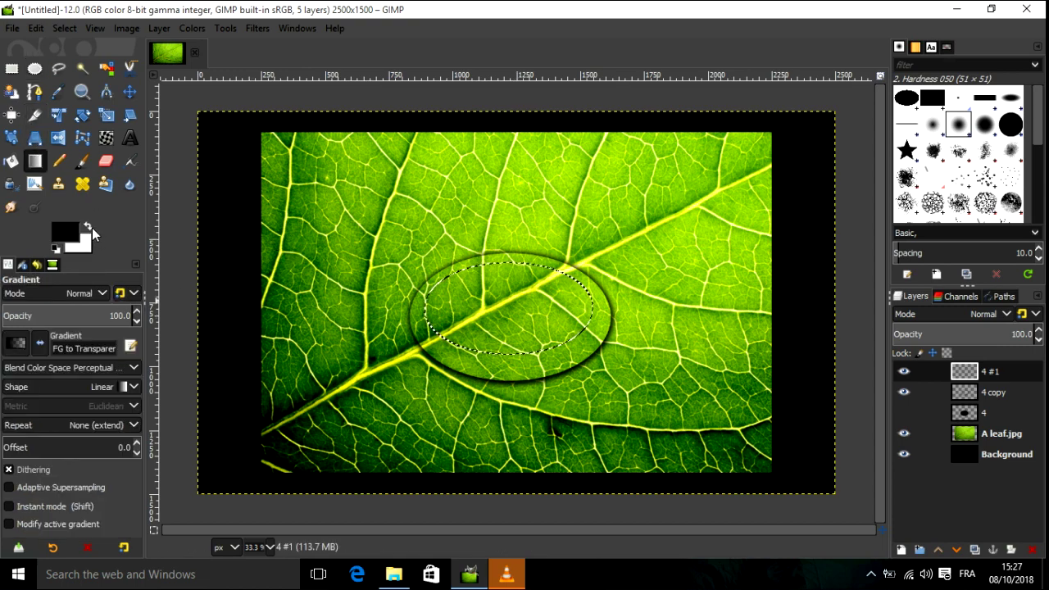
left_click_drag(510, 223, 515, 405)
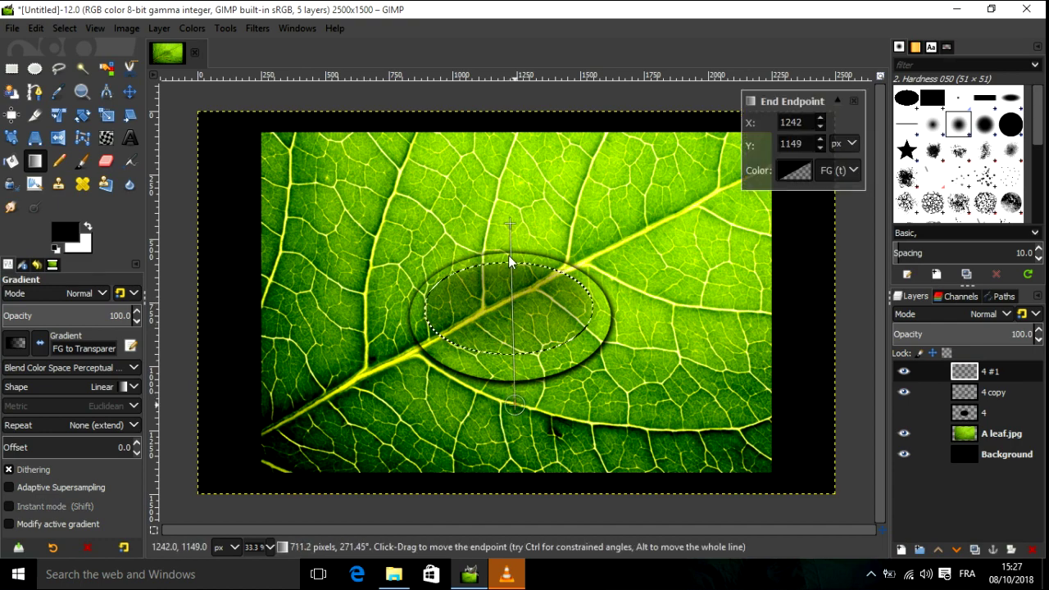
left_click_drag(510, 226, 507, 272)
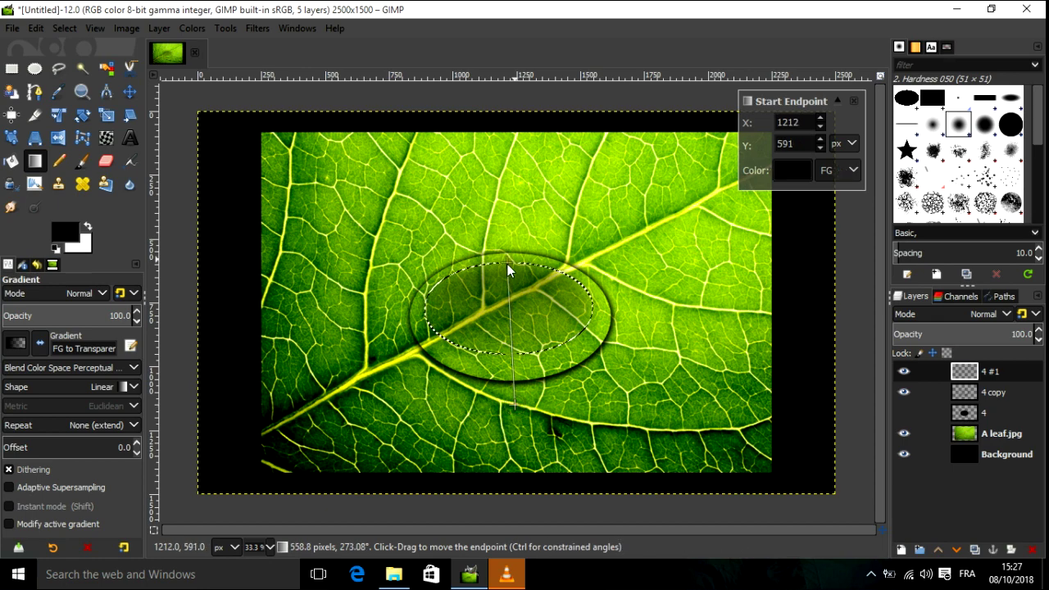
left_click_drag(507, 271, 508, 262)
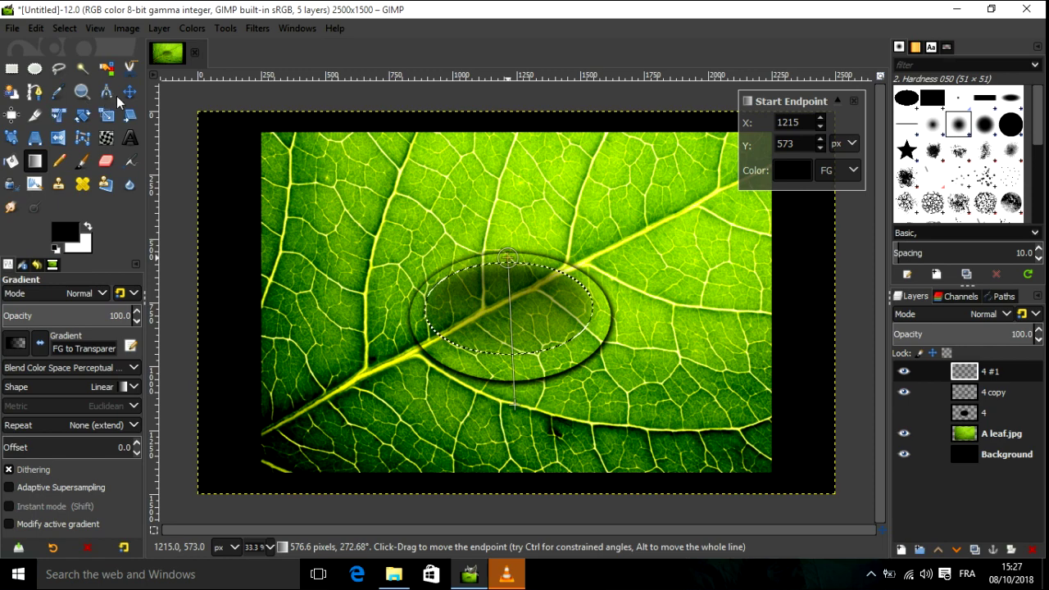
key("Return")
left_click(74, 30)
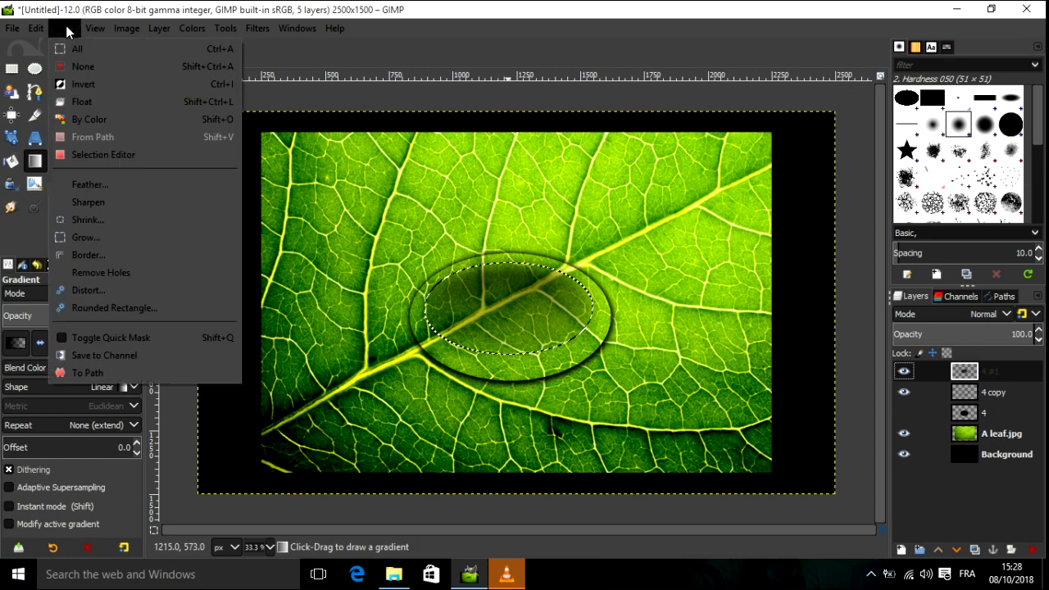
Deselect and move layer '4 #1' slightly upward within the drop.
left_click(71, 71)
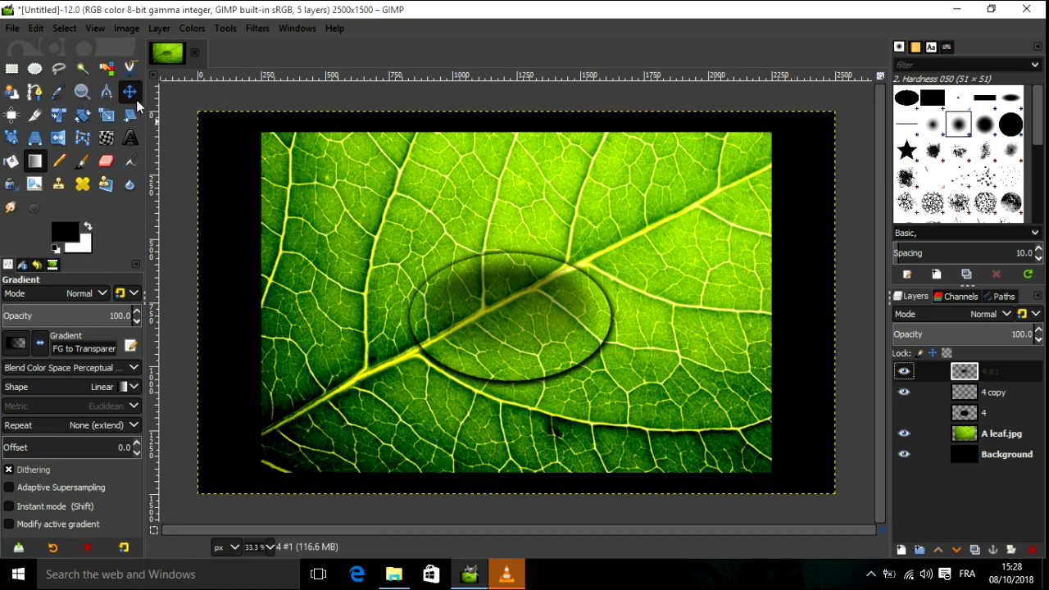
left_click(136, 100)
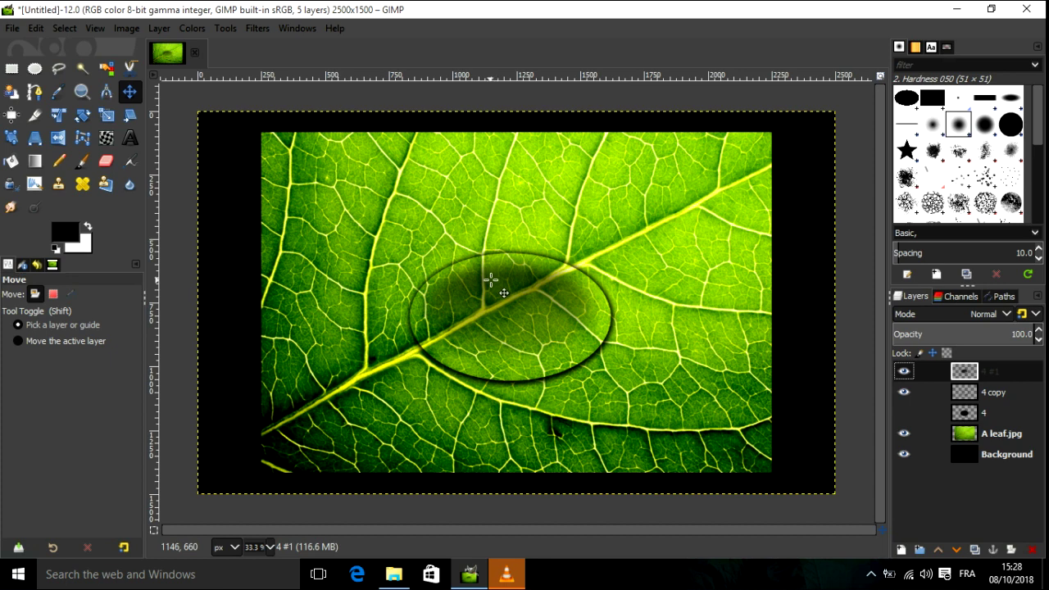
left_click_drag(492, 280, 496, 271)
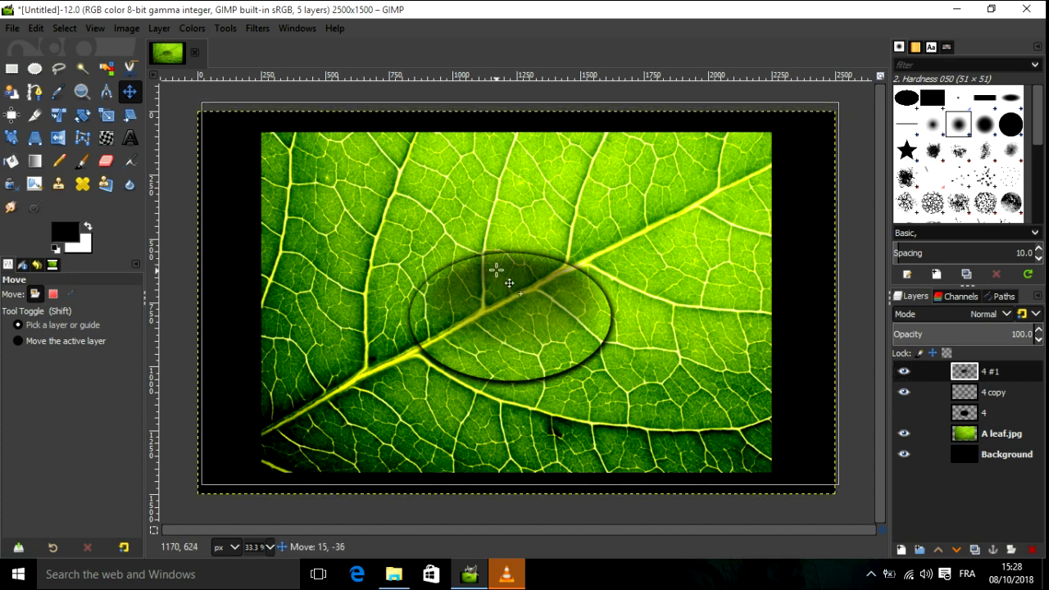
left_click_drag(509, 283, 508, 279)
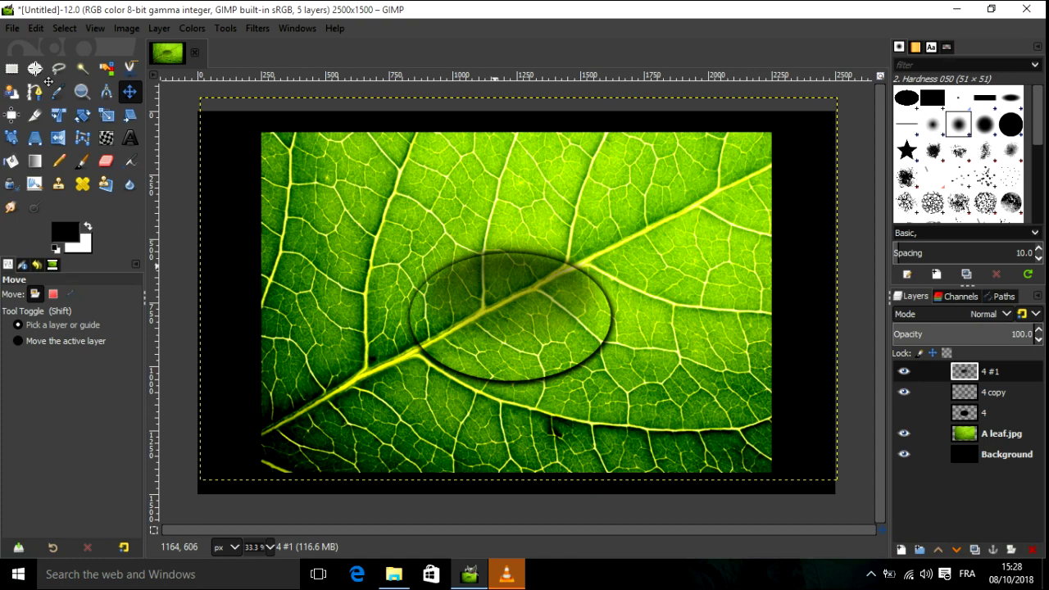
left_click(65, 28)
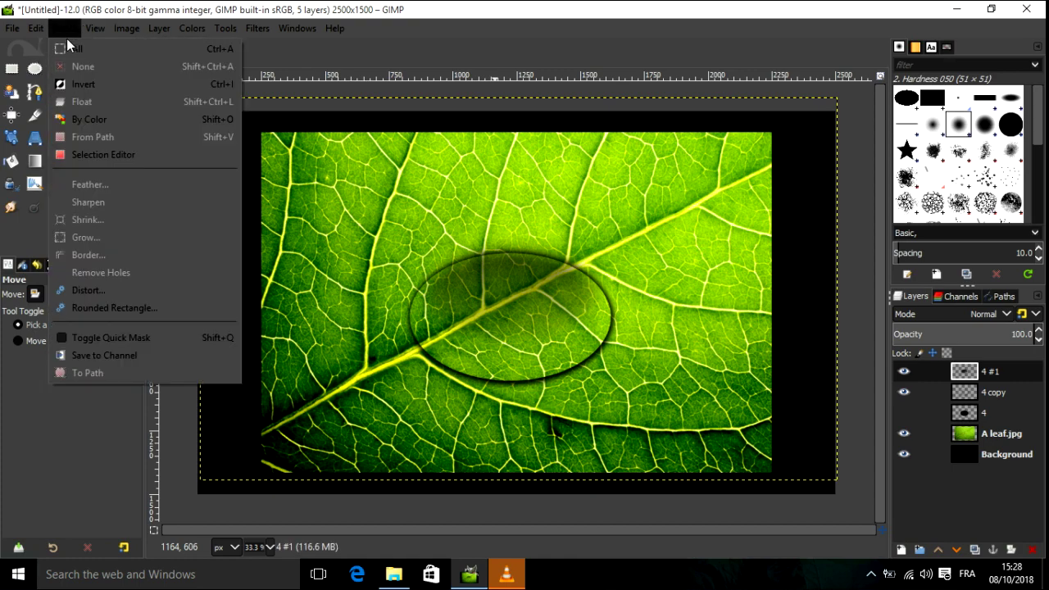
Draw an unfeathered oval selection fitted to the droplet's outline.
left_click(67, 45)
left_click(34, 69)
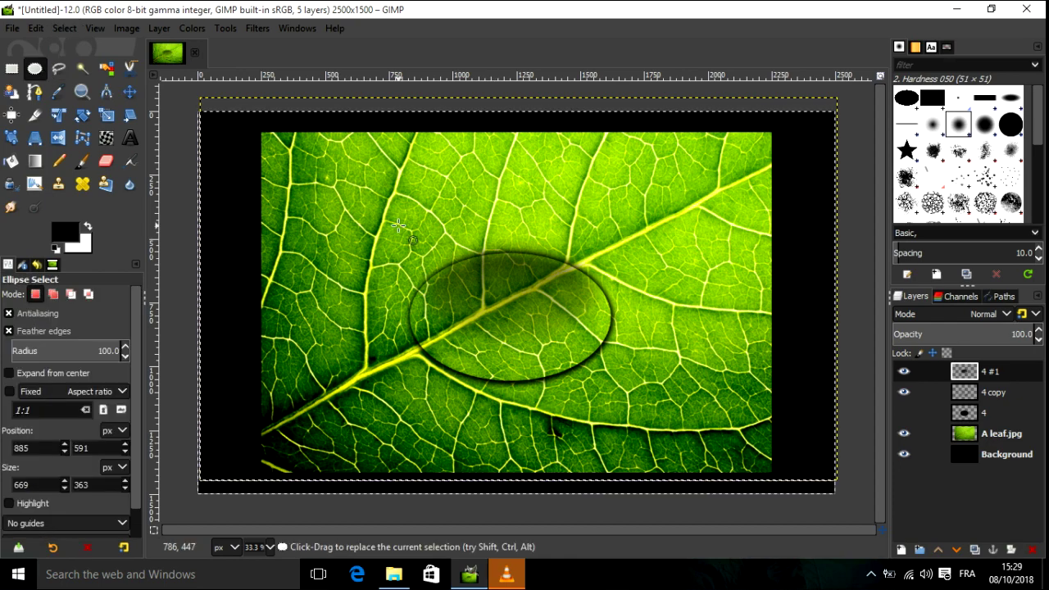
left_click_drag(422, 276, 615, 382)
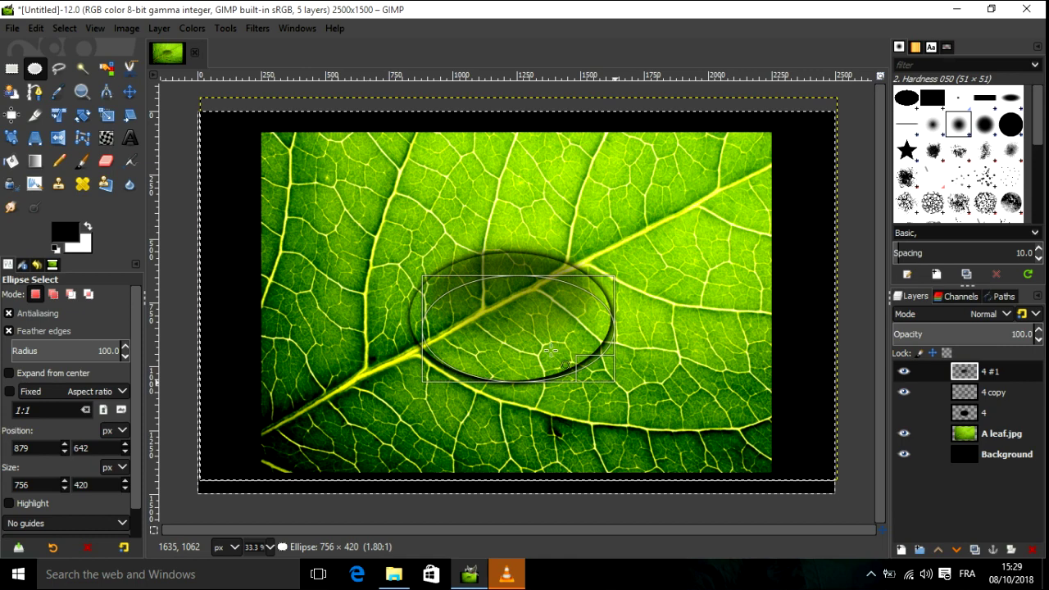
left_click_drag(551, 351, 542, 341)
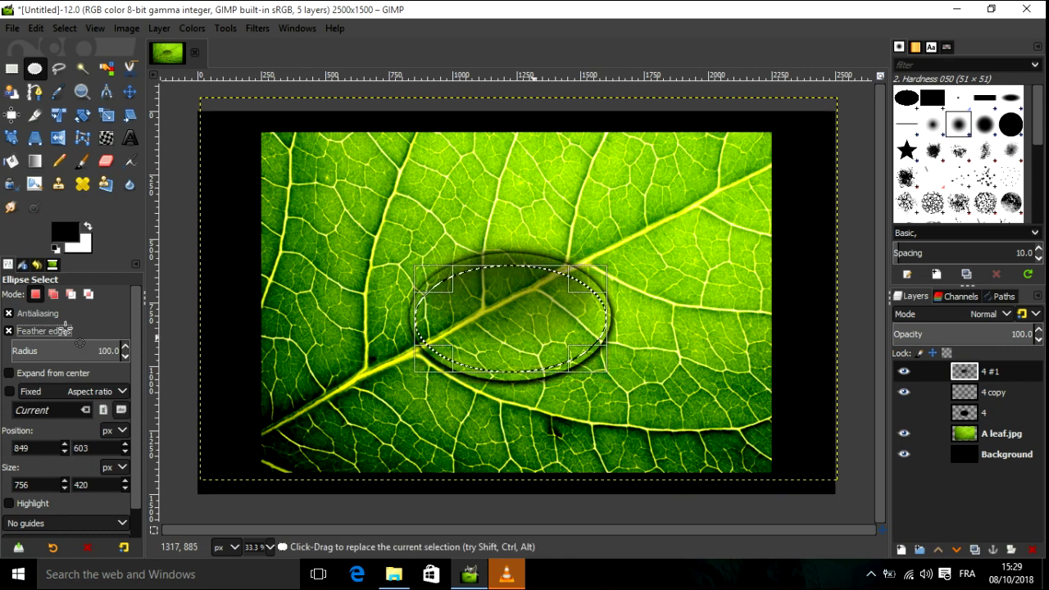
left_click(66, 329)
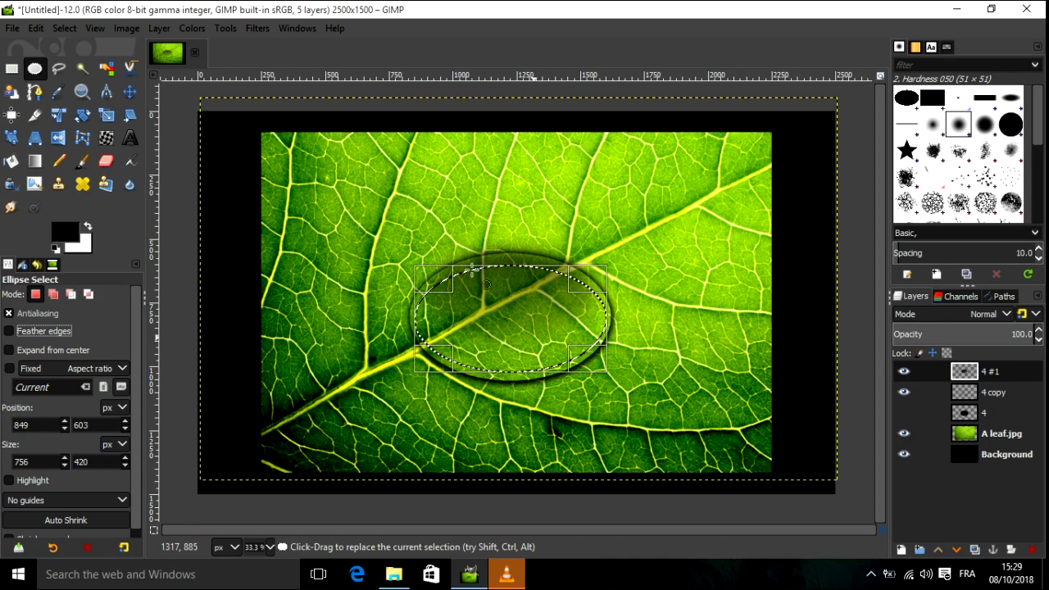
mouse_move(415, 259)
left_mouse_down()
mouse_move(550, 348)
mouse_move(544, 337)
left_mouse_up()
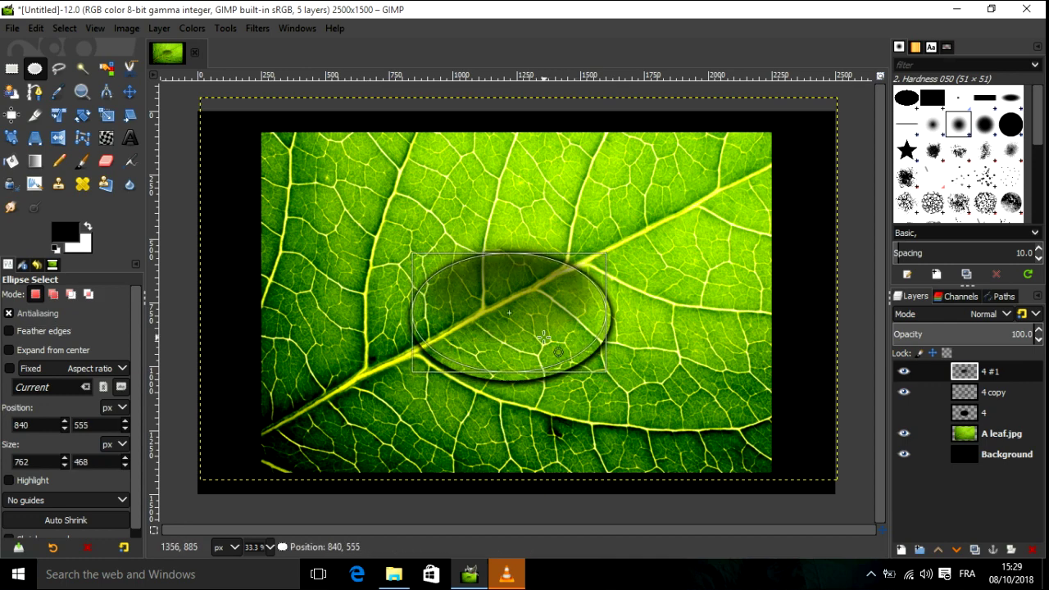
left_click_drag(545, 337, 544, 338)
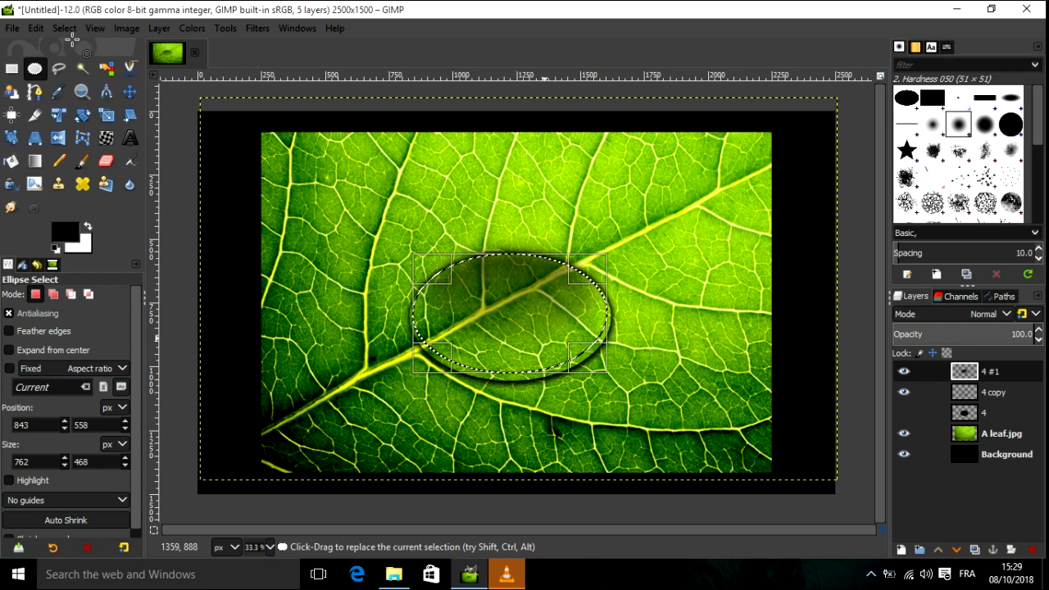
Invert the selection and cut away the gradient lying outside the droplet.
left_click(65, 28)
left_click(70, 50)
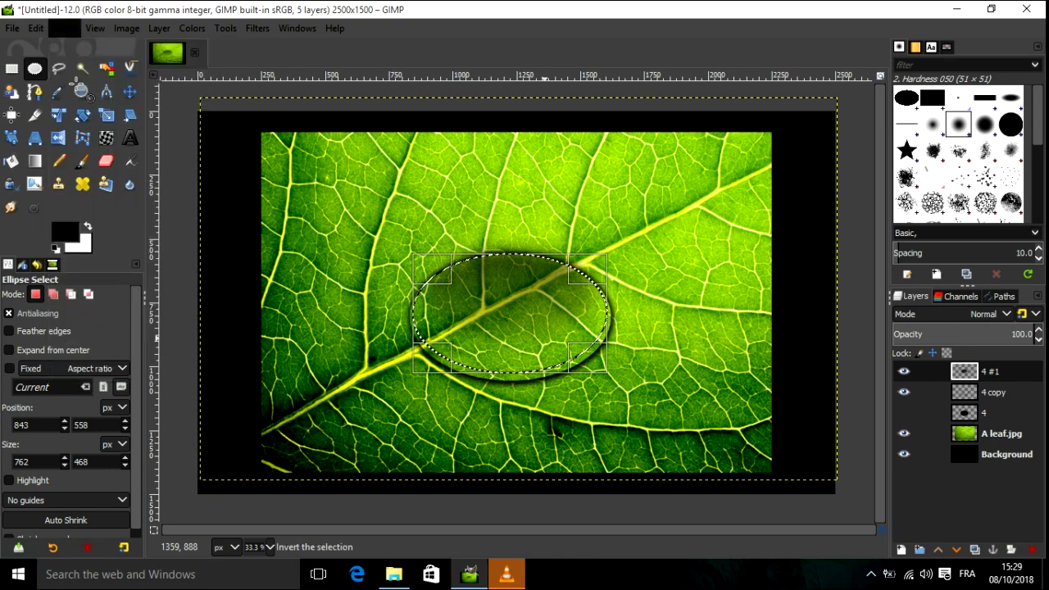
left_click(35, 27)
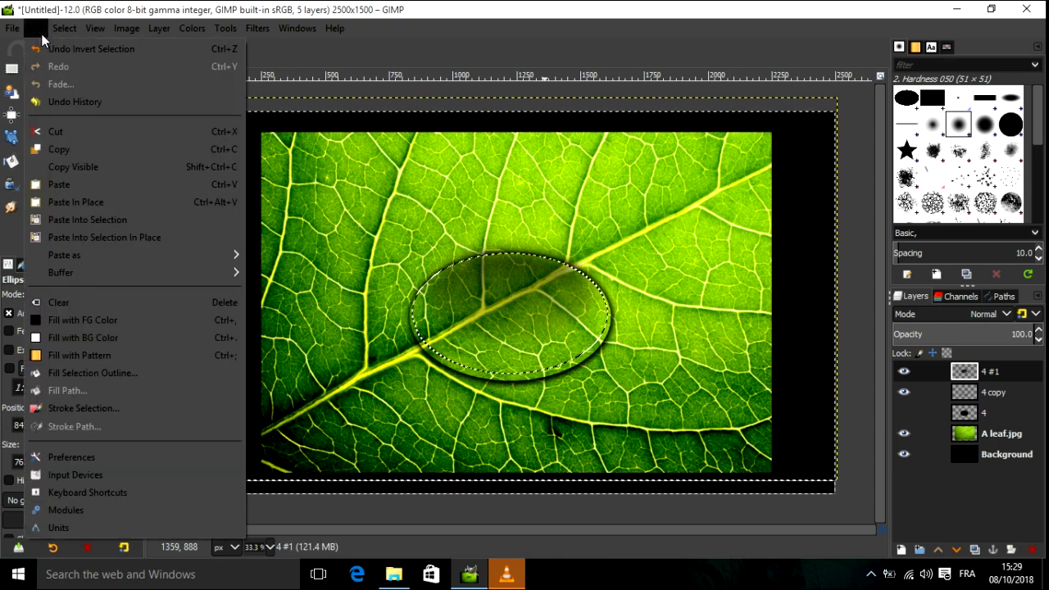
left_click(62, 128)
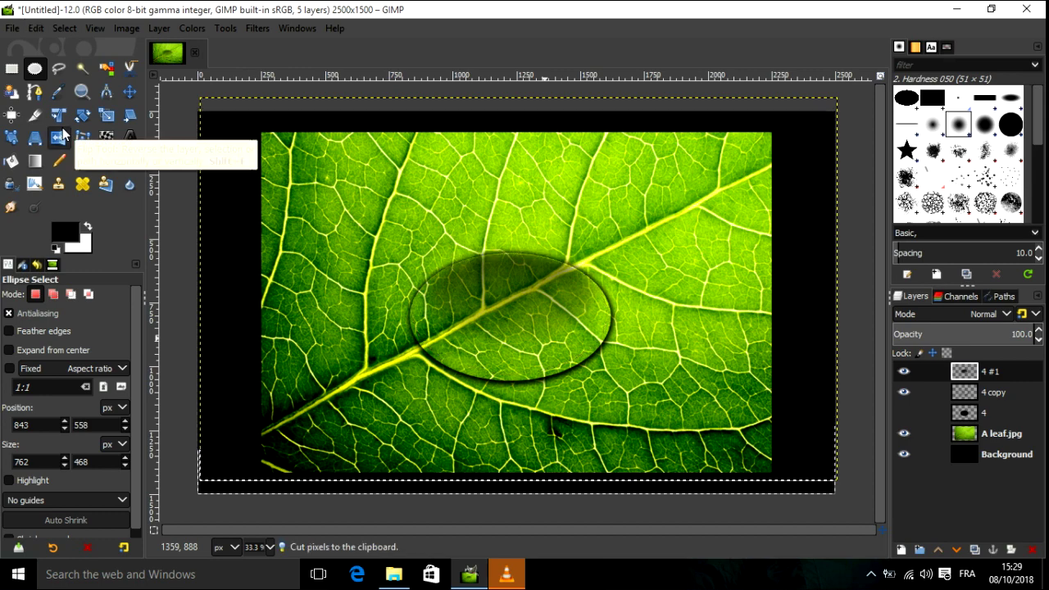
left_click(64, 28)
Deselect, nudge the droplet layer slightly up and right, and add empty layer 4 #2.
left_click(66, 66)
left_click(130, 91)
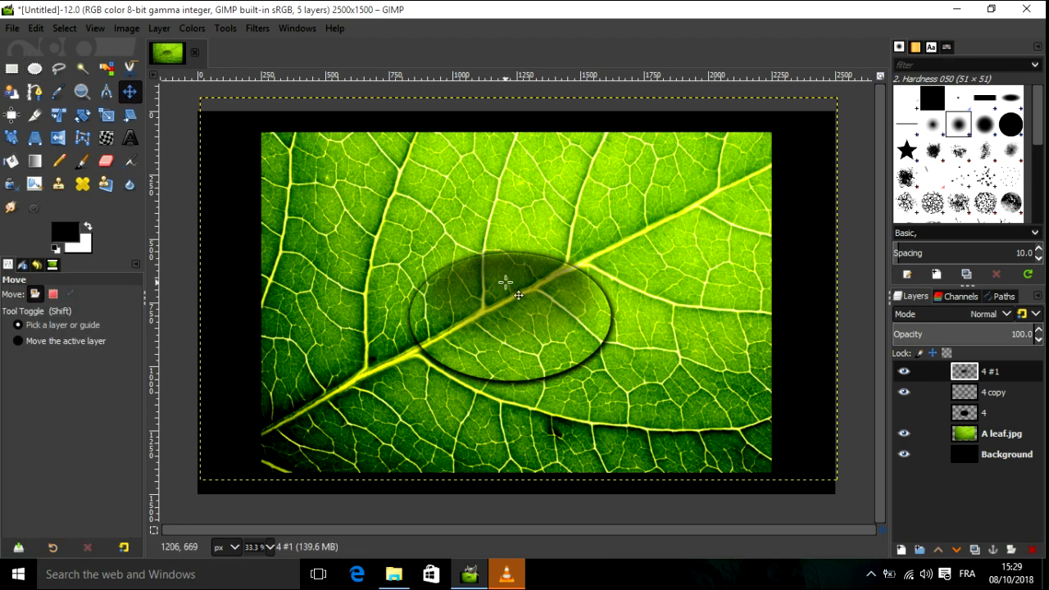
left_click_drag(519, 294, 520, 292)
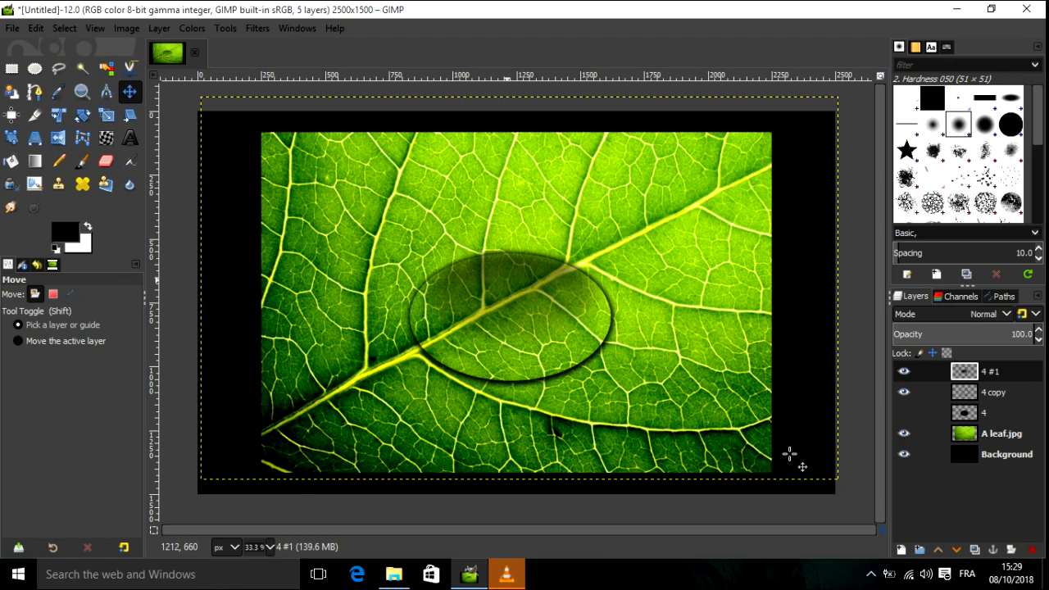
left_click(901, 549)
left_click(925, 534)
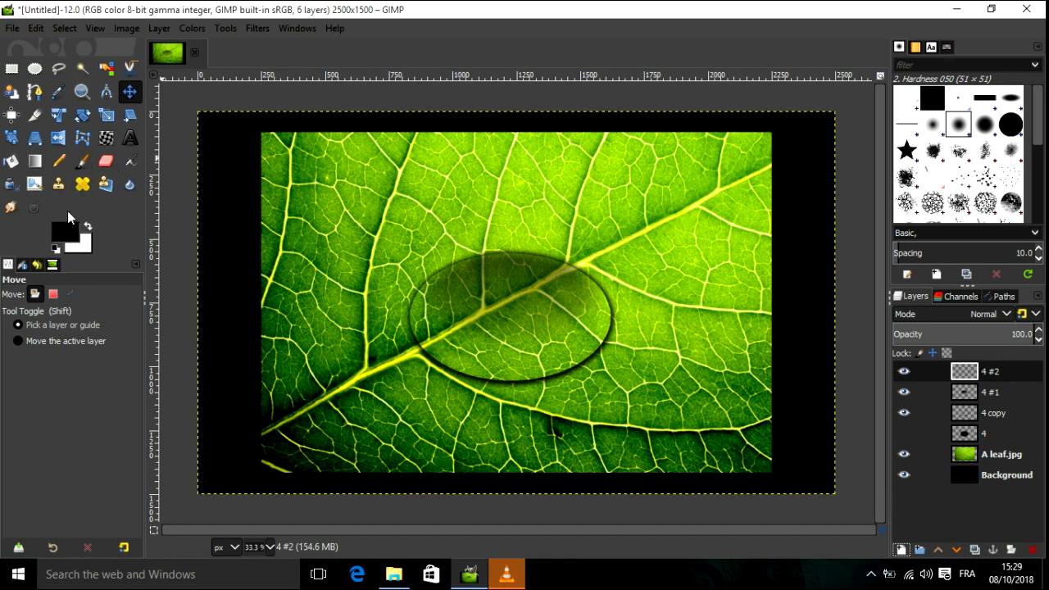
Set the foreground colour to bright green 88ff0a and switch to the Airbrush.
left_click(68, 238)
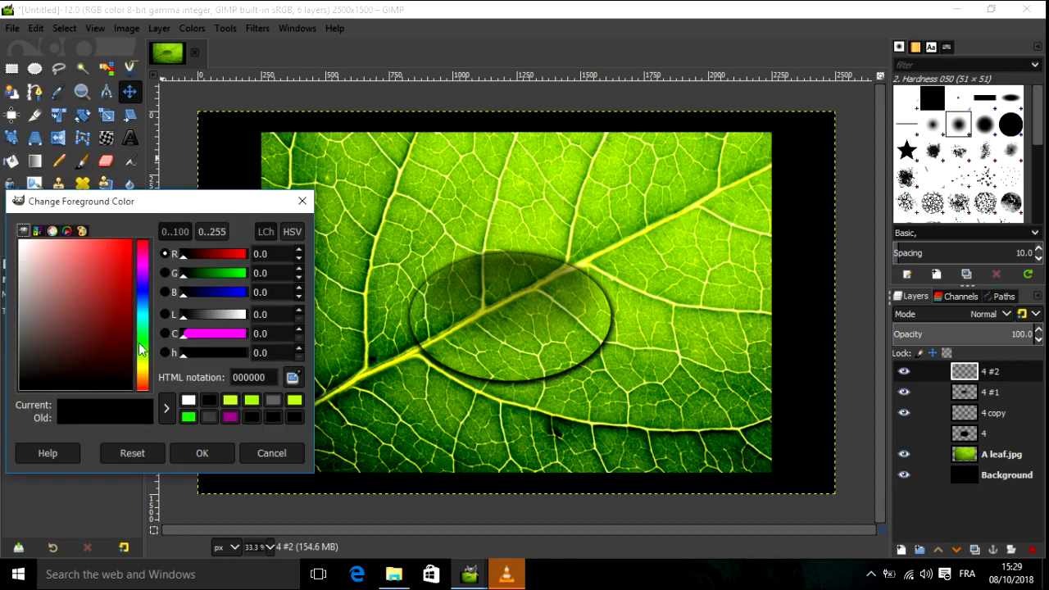
left_click_drag(140, 350, 142, 358)
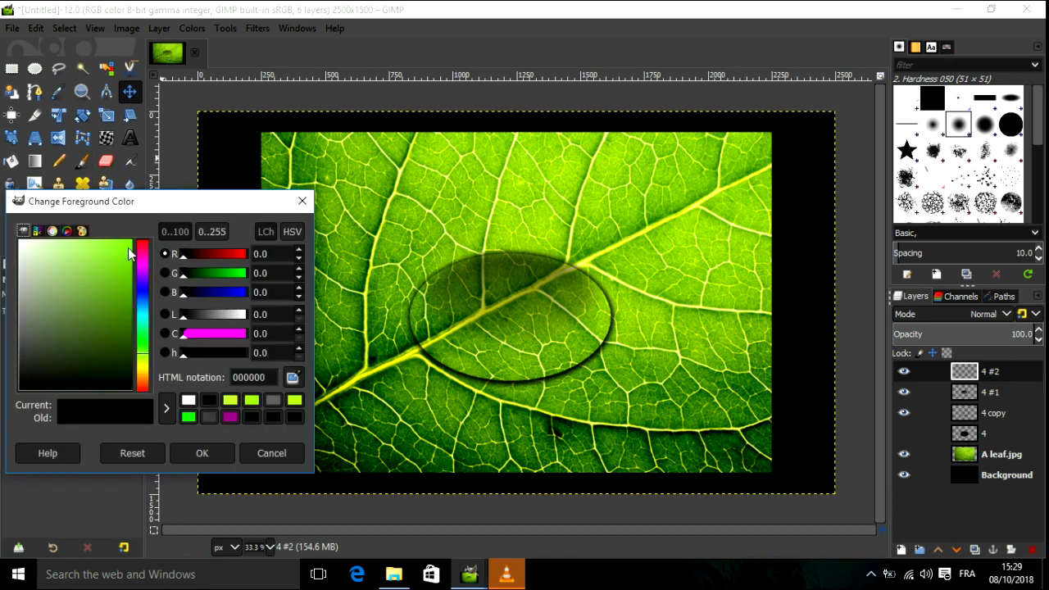
left_click_drag(128, 249, 128, 240)
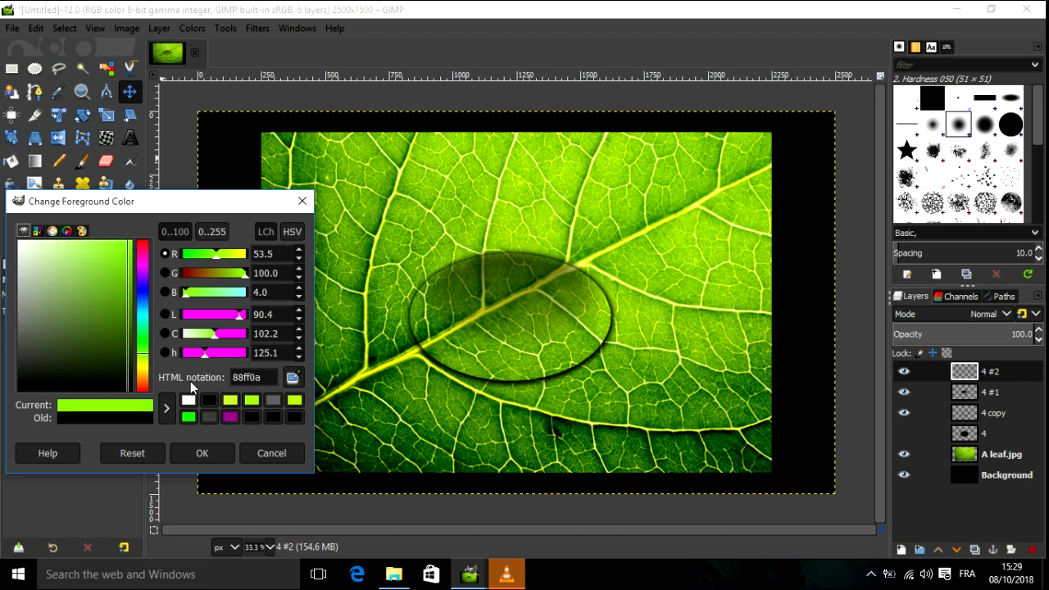
left_click(205, 454)
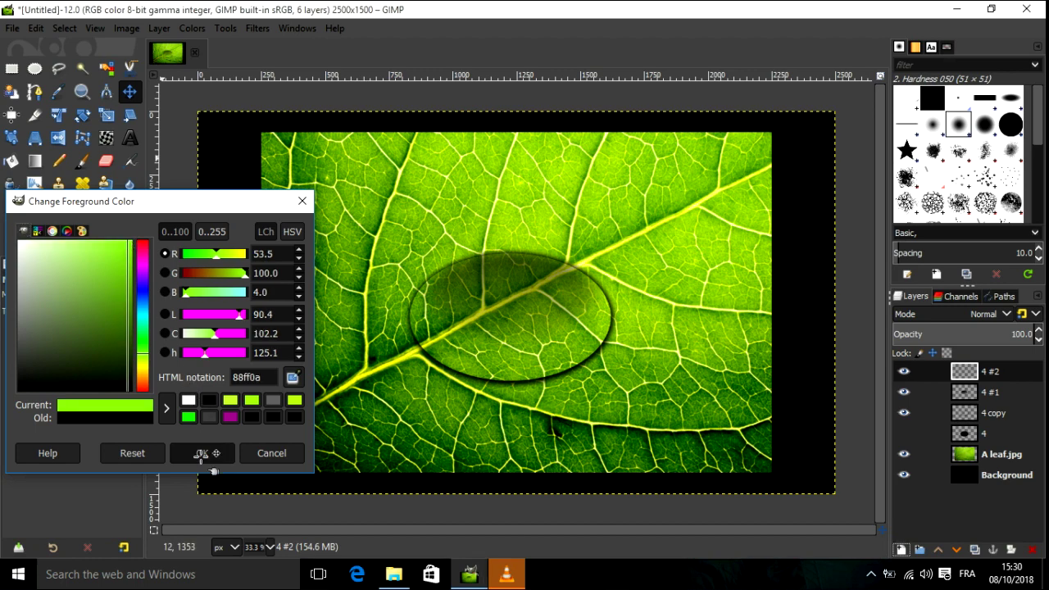
left_click(130, 163)
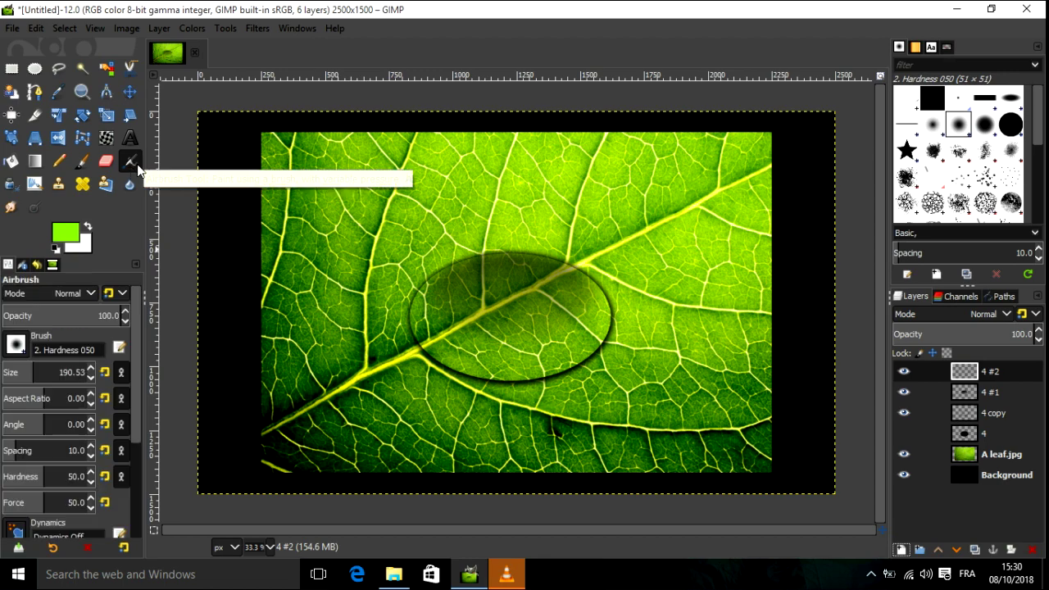
Airbrush green across the droplet's lower half and set layer 4 #2 to Soft light mode.
mouse_move(546, 353)
left_mouse_down()
mouse_move(474, 355)
mouse_move(566, 355)
mouse_move(484, 361)
mouse_move(456, 349)
mouse_move(574, 340)
mouse_move(545, 361)
mouse_move(447, 351)
mouse_move(541, 365)
mouse_move(555, 360)
mouse_move(463, 349)
mouse_move(584, 350)
left_mouse_up()
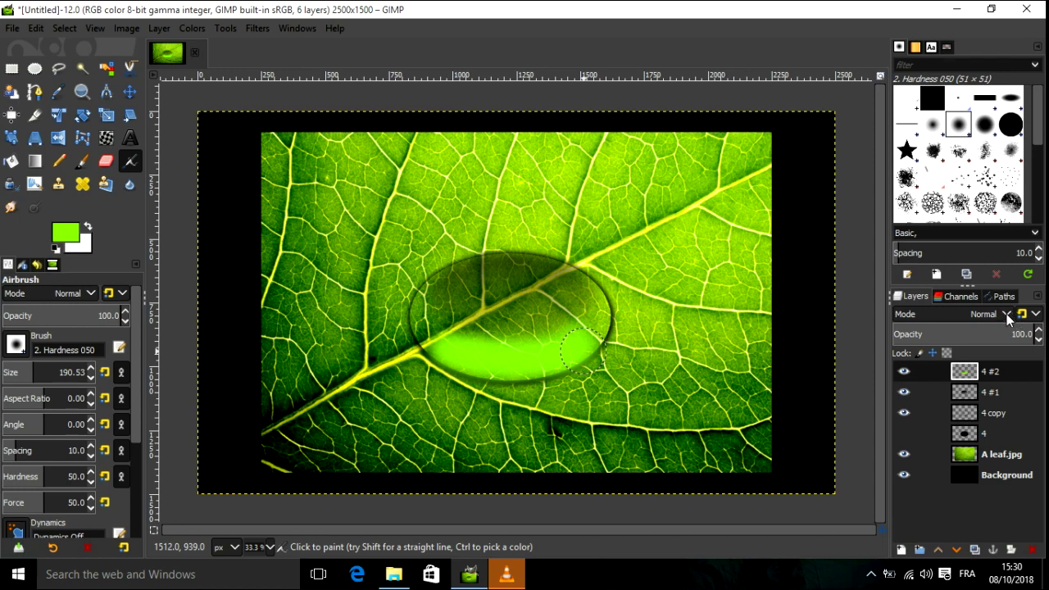
left_click(1007, 314)
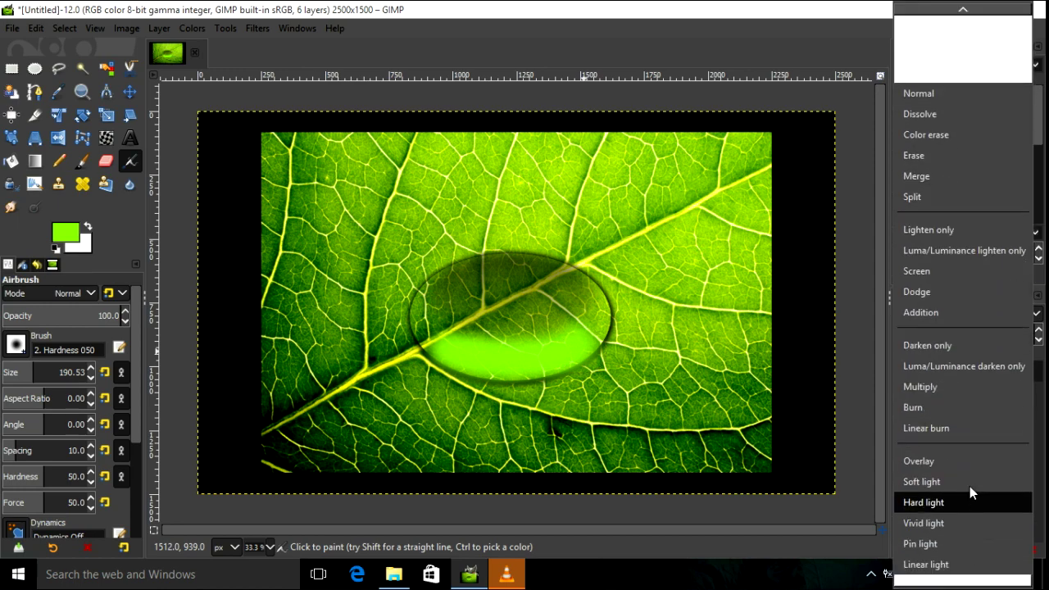
left_click(963, 483)
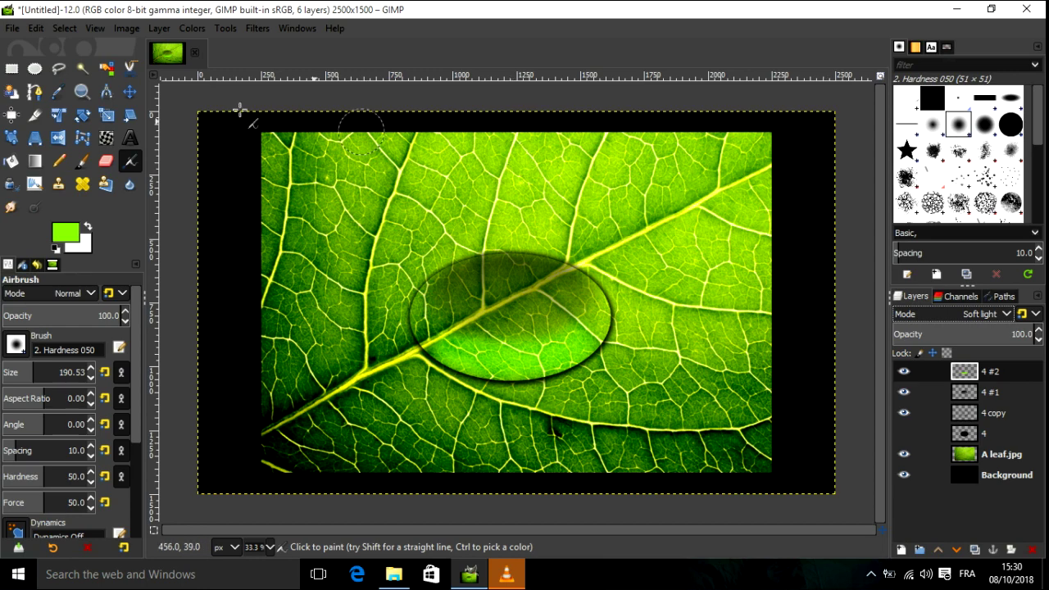
left_click(35, 69)
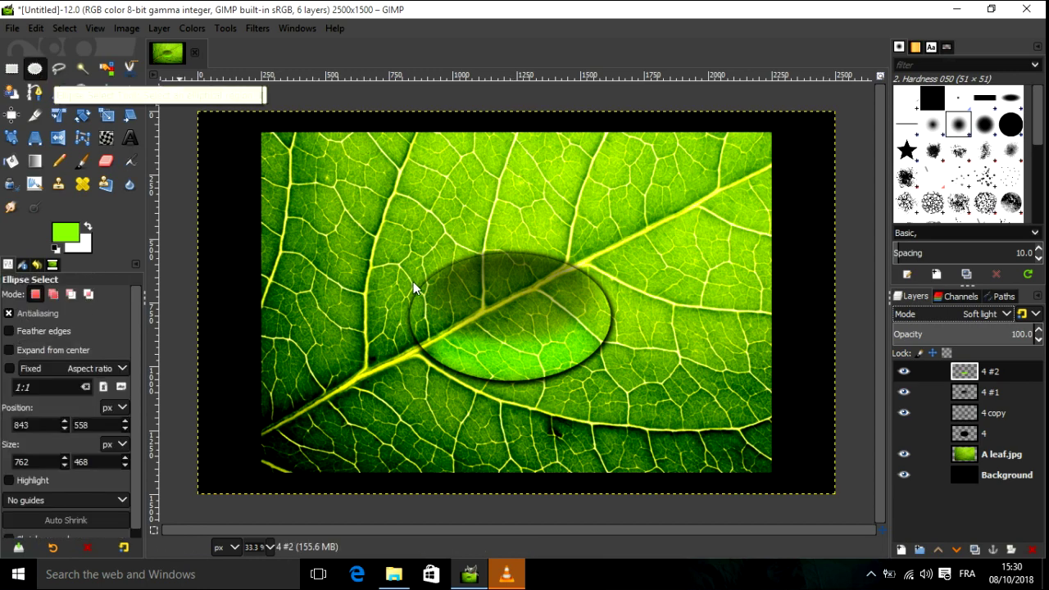
Draw an ellipse selection matching the droplet's oval outline.
left_click_drag(413, 283, 609, 382)
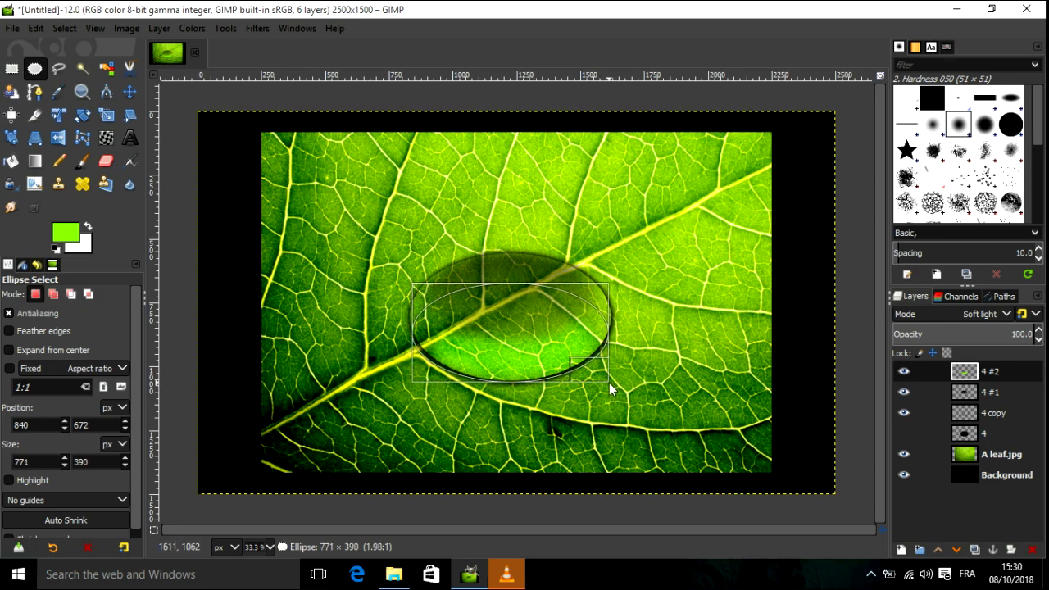
left_click_drag(610, 382, 605, 381)
left_click_drag(506, 297, 508, 285)
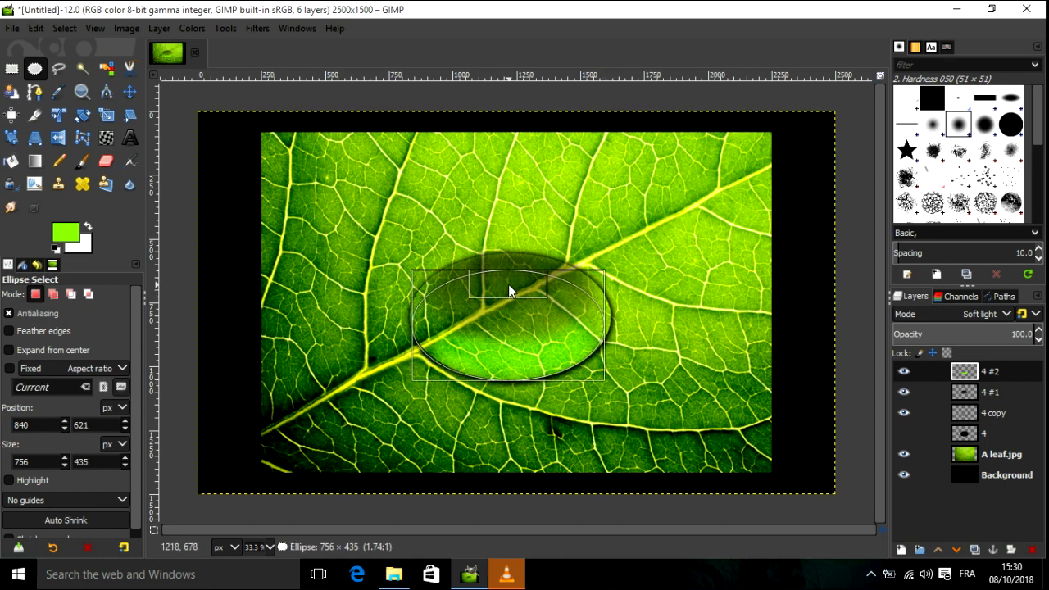
left_click_drag(509, 284, 508, 274)
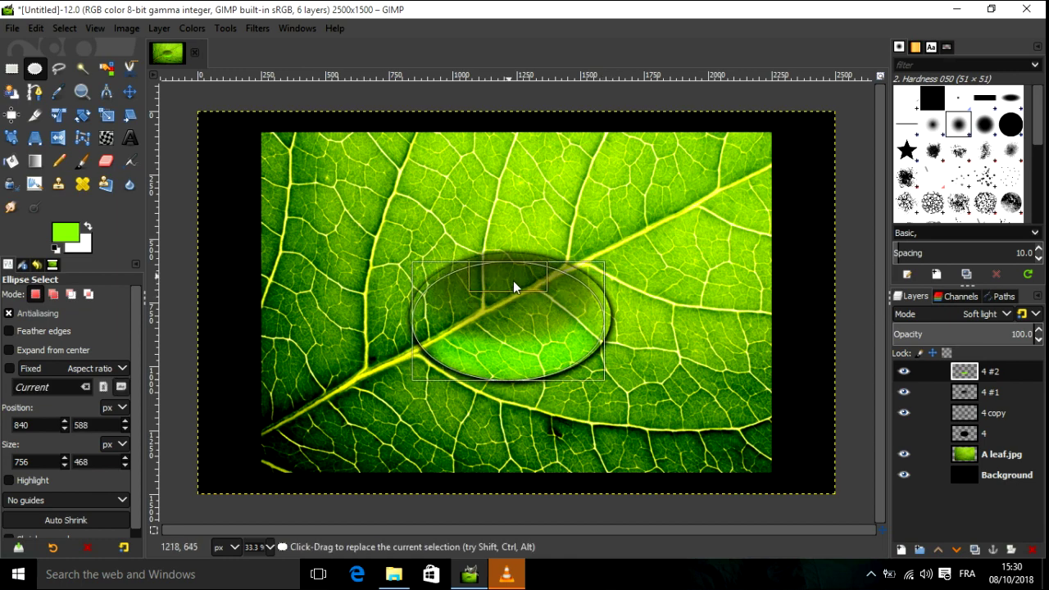
left_click_drag(598, 329, 603, 325)
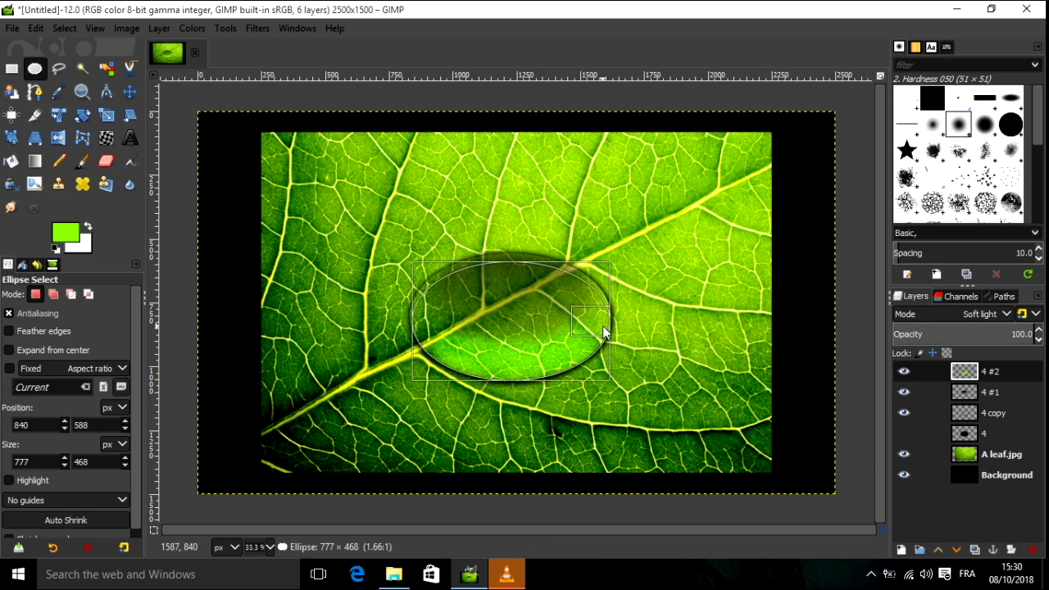
left_click_drag(603, 326, 600, 325)
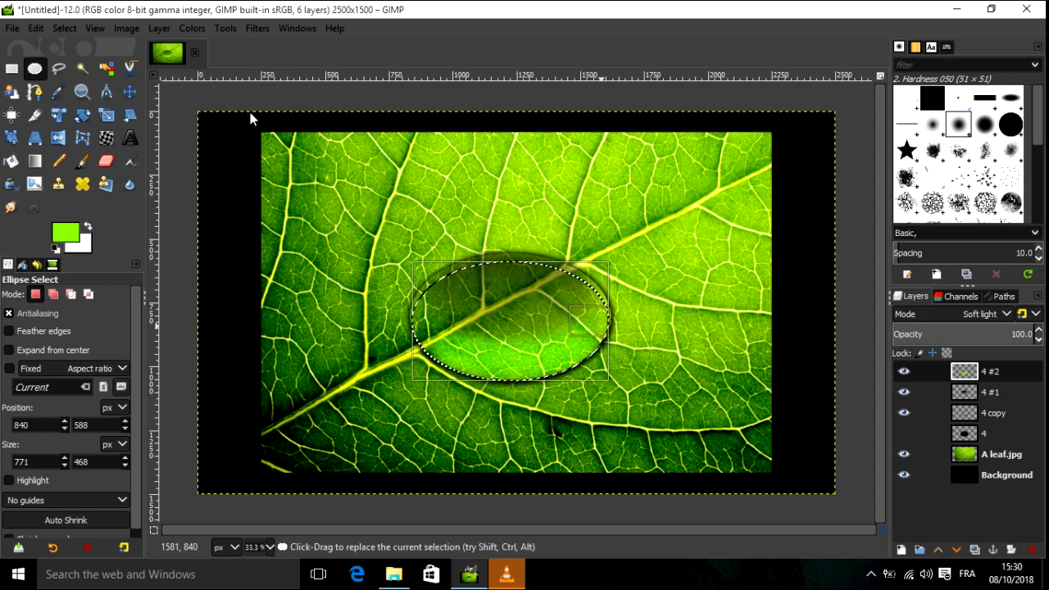
Invert the selection, cut the green paint outside the droplet, and deselect.
left_click(57, 29)
left_click(92, 86)
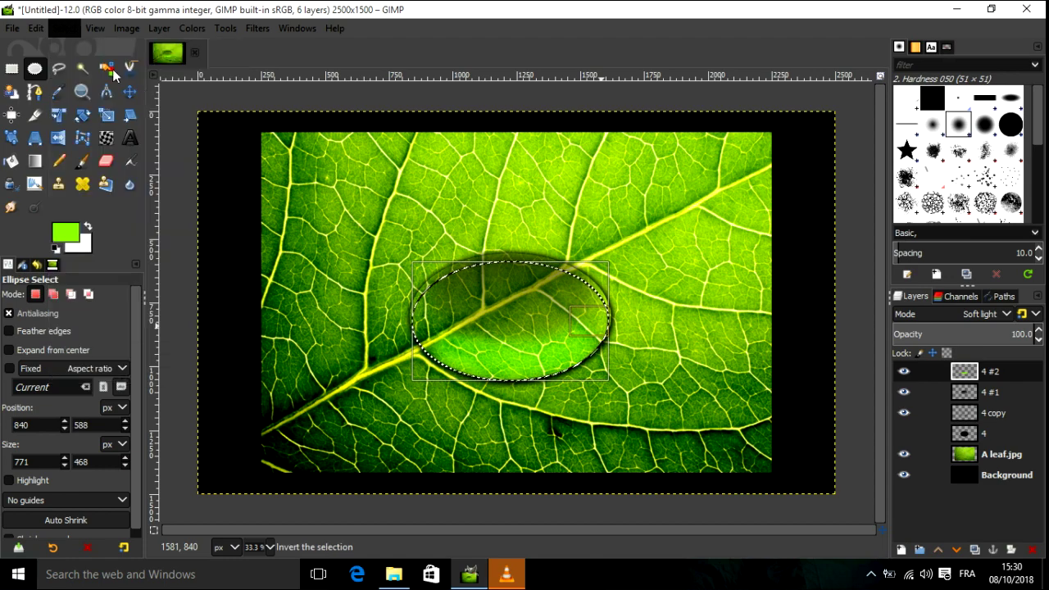
left_click(36, 28)
left_click(56, 131)
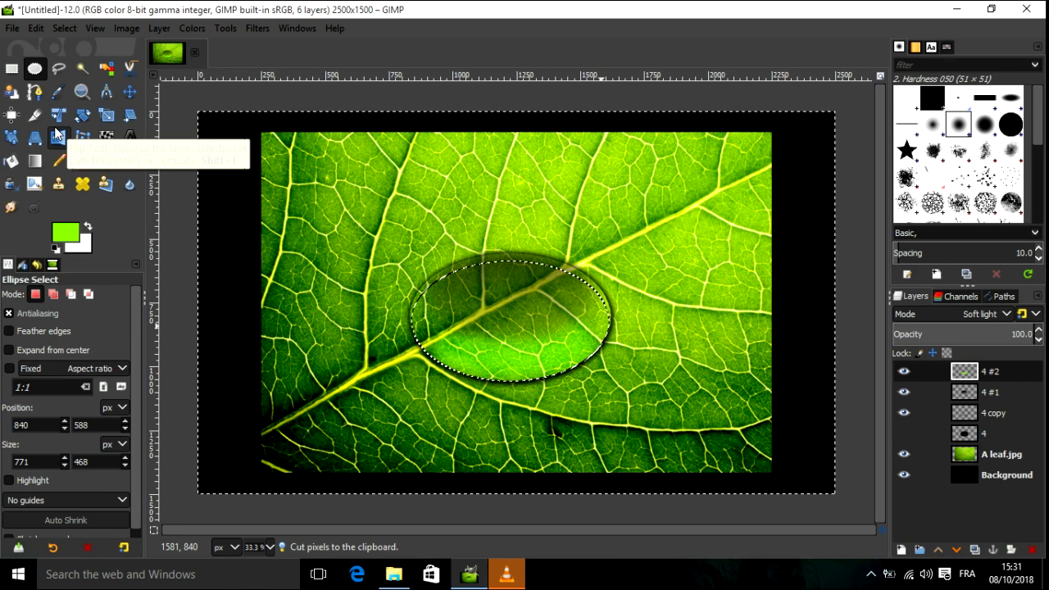
left_click(64, 28)
left_click(82, 67)
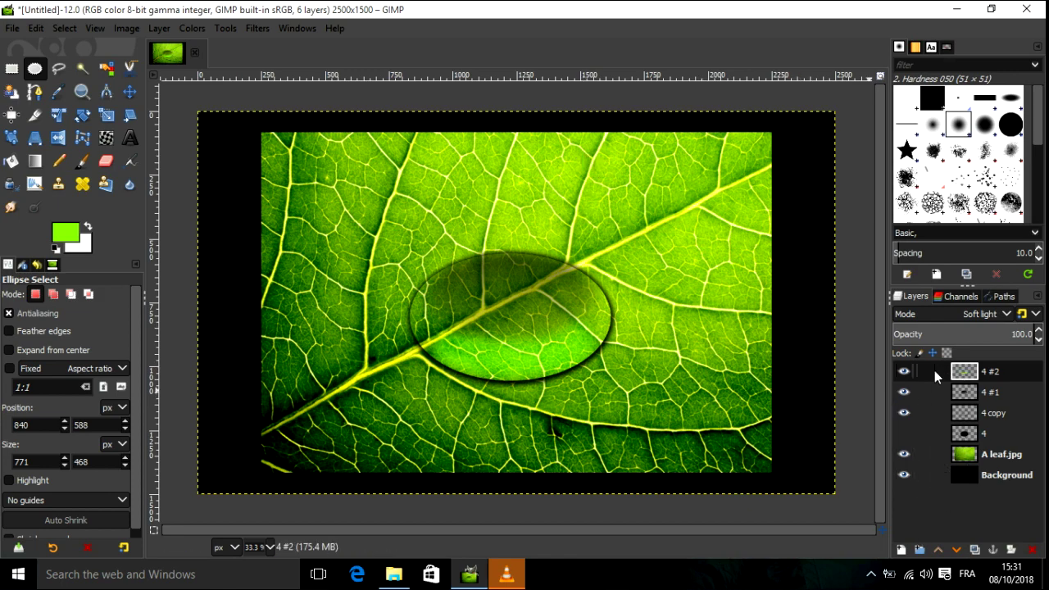
left_click(944, 391)
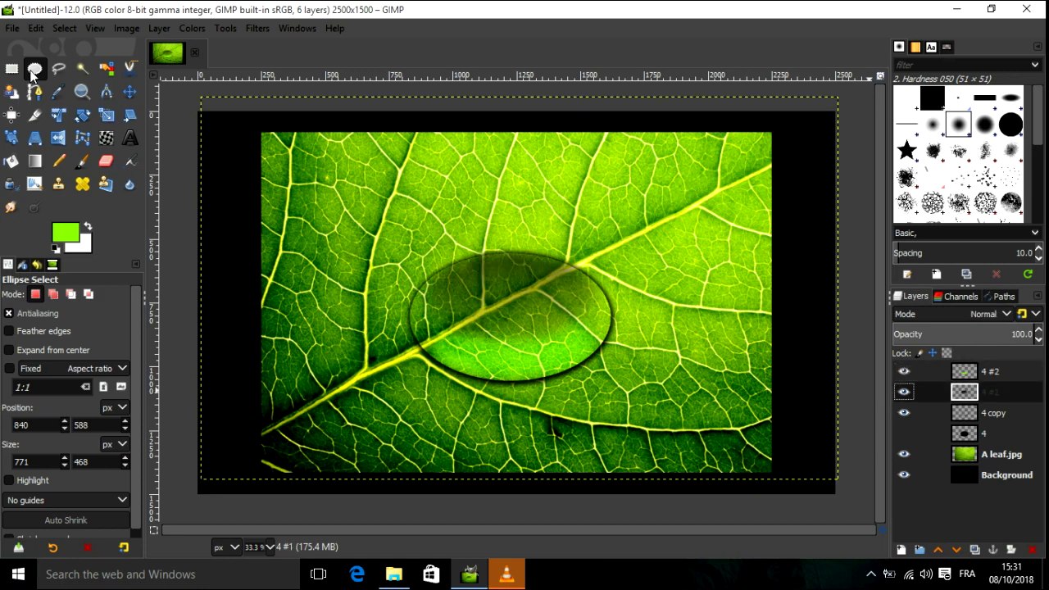
left_click(76, 333)
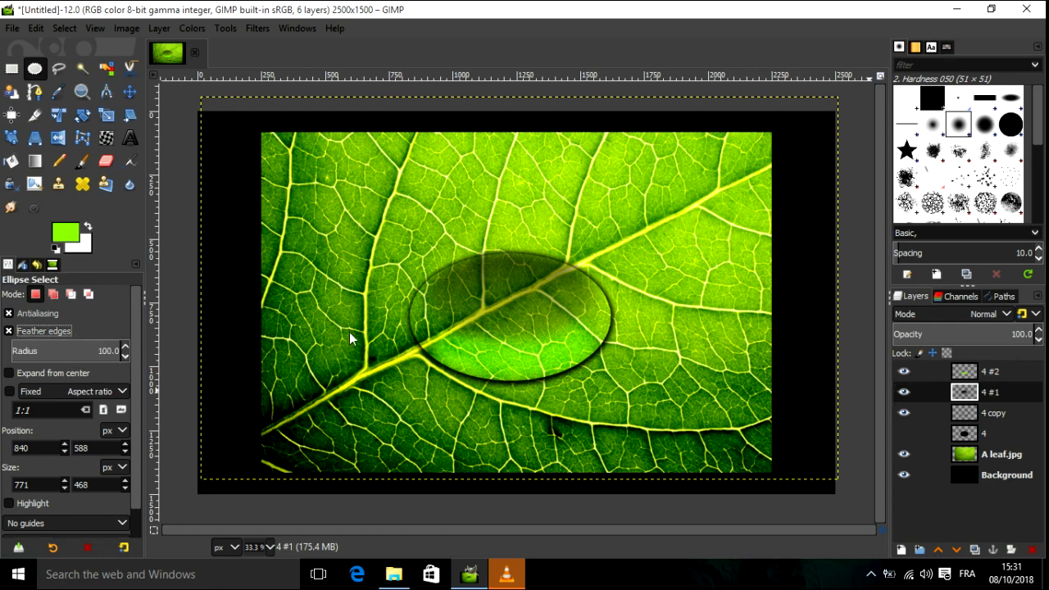
left_click_drag(405, 349, 710, 454)
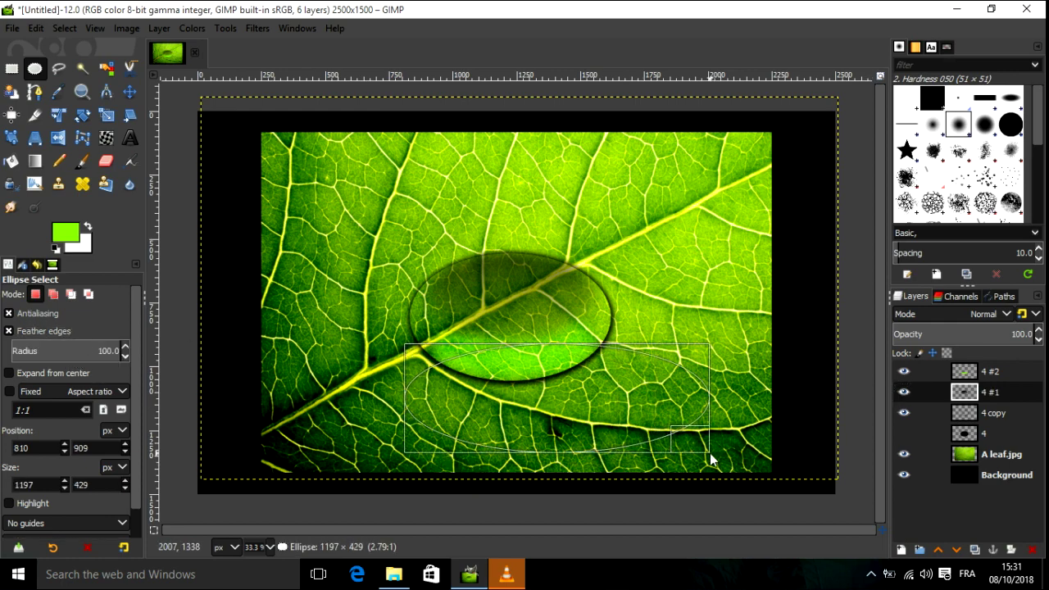
left_click_drag(589, 421, 547, 390)
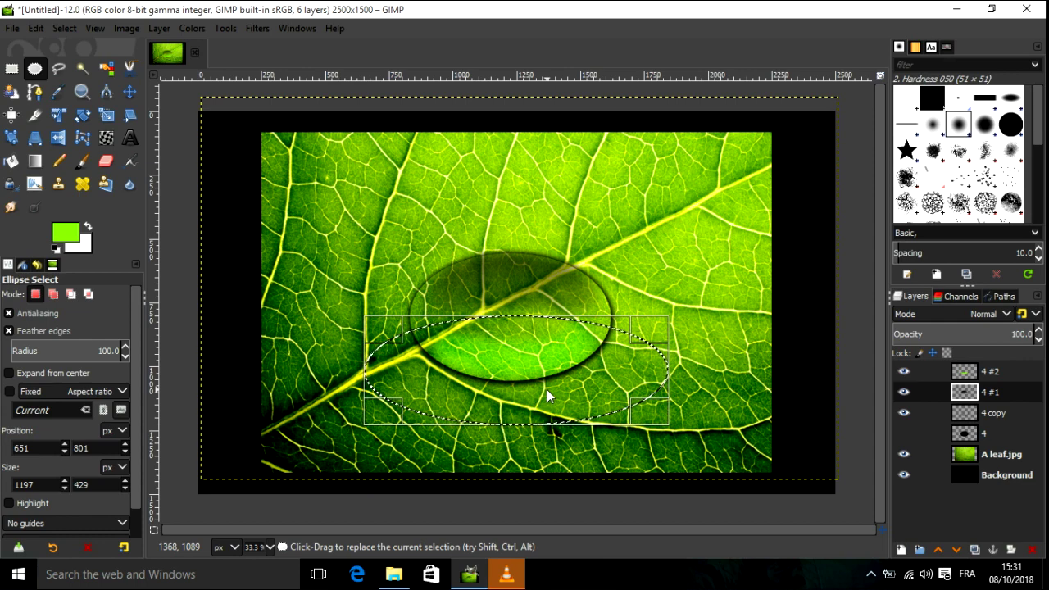
left_click(65, 27)
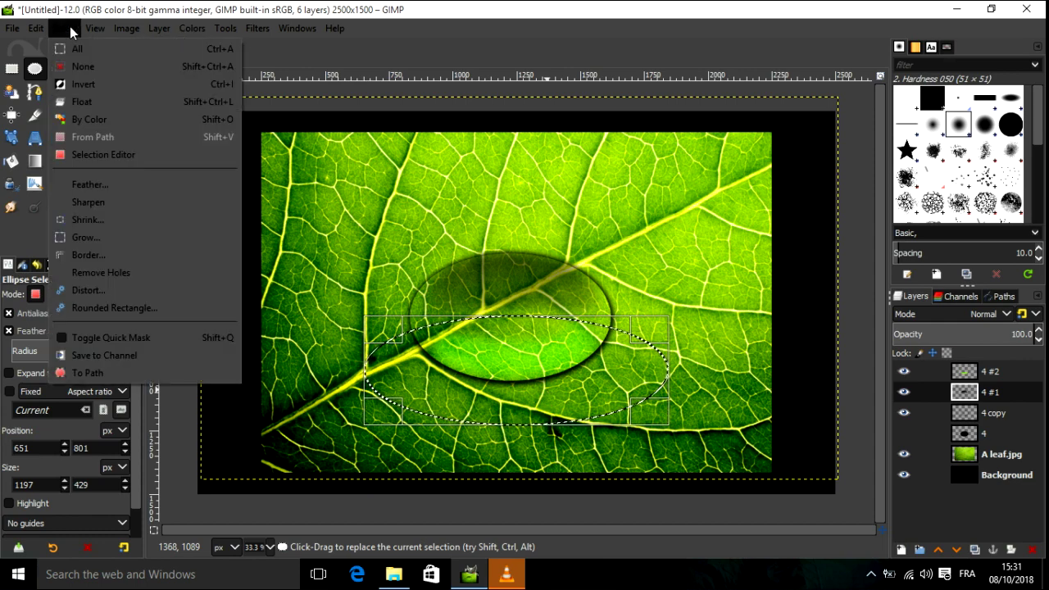
left_click(122, 67)
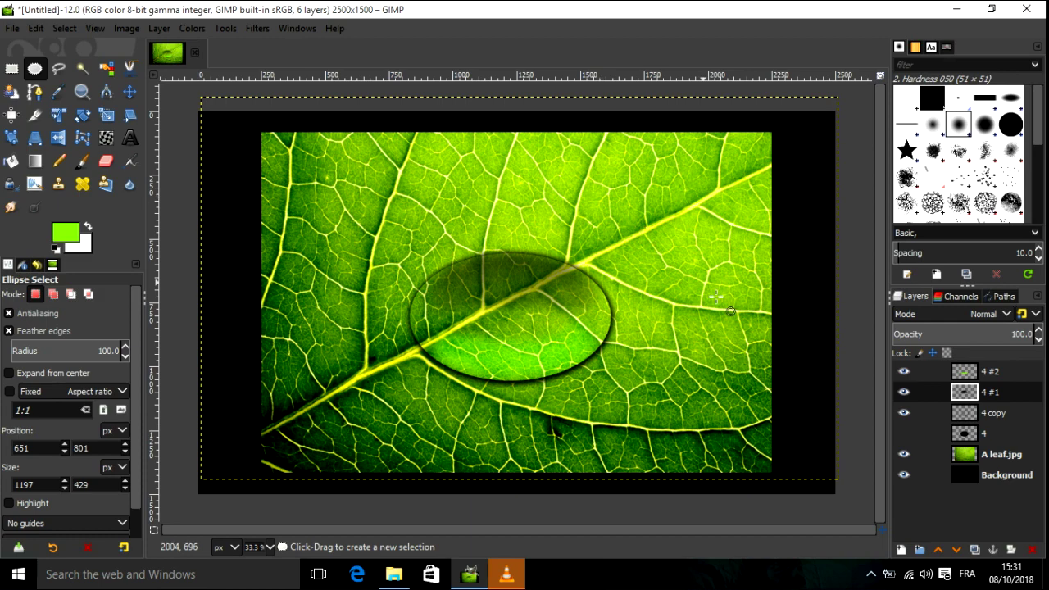
left_click(974, 374)
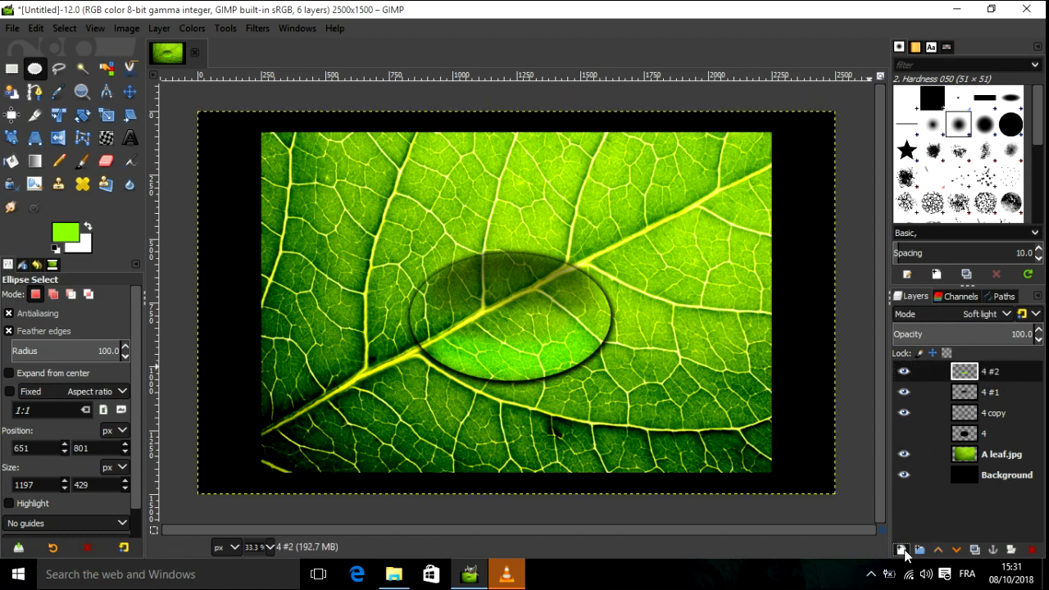
Add transparent layer 4 #3 and draw a hard-edged ellipse selection on the drop.
left_click(901, 550)
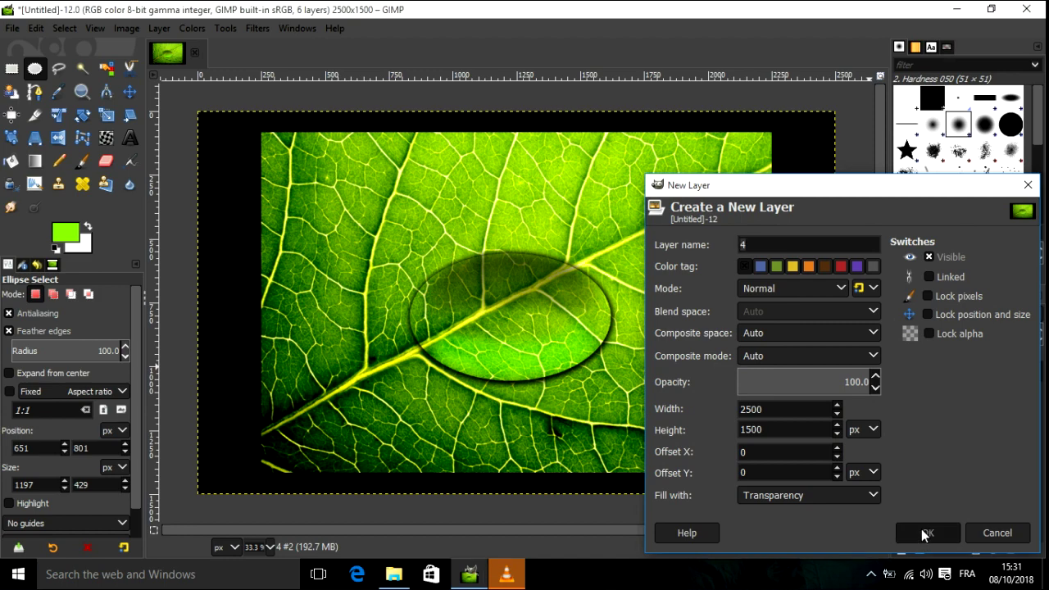
left_click(922, 532)
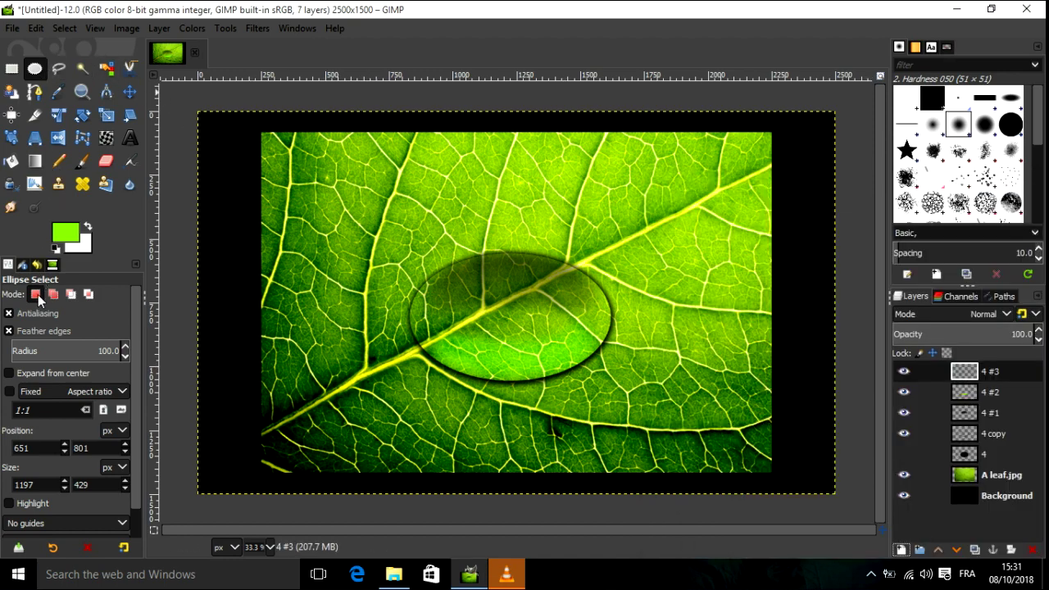
left_click(17, 332)
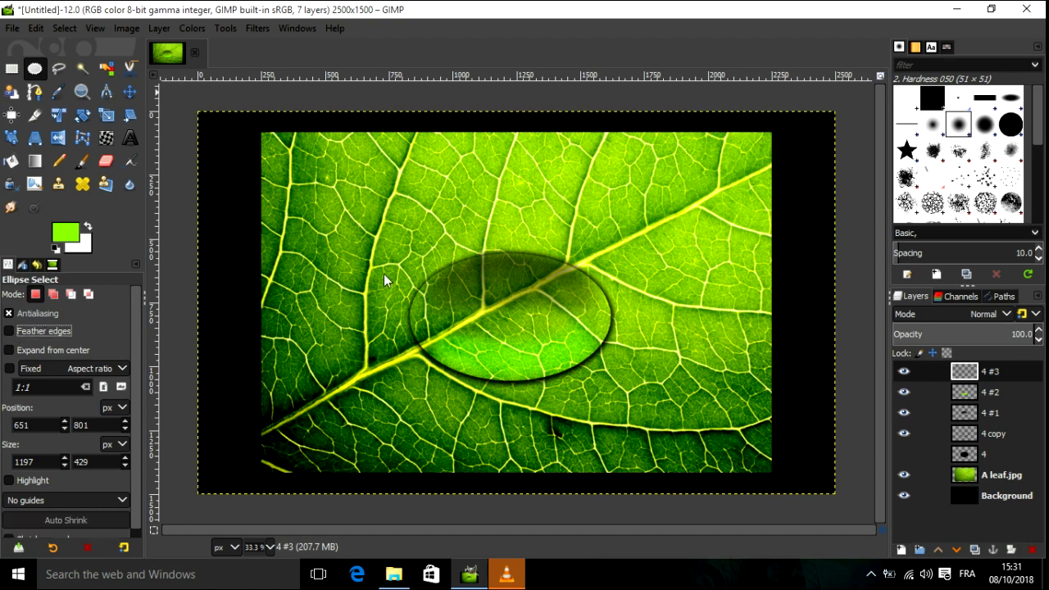
left_click_drag(500, 254, 609, 366)
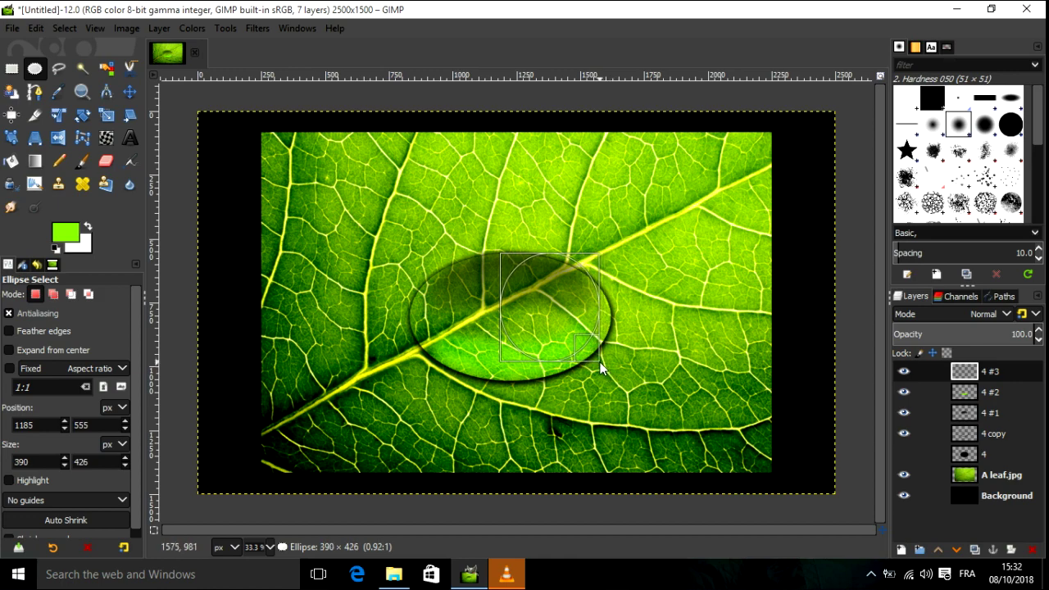
left_click_drag(609, 366, 599, 360)
left_click_drag(555, 257, 550, 275)
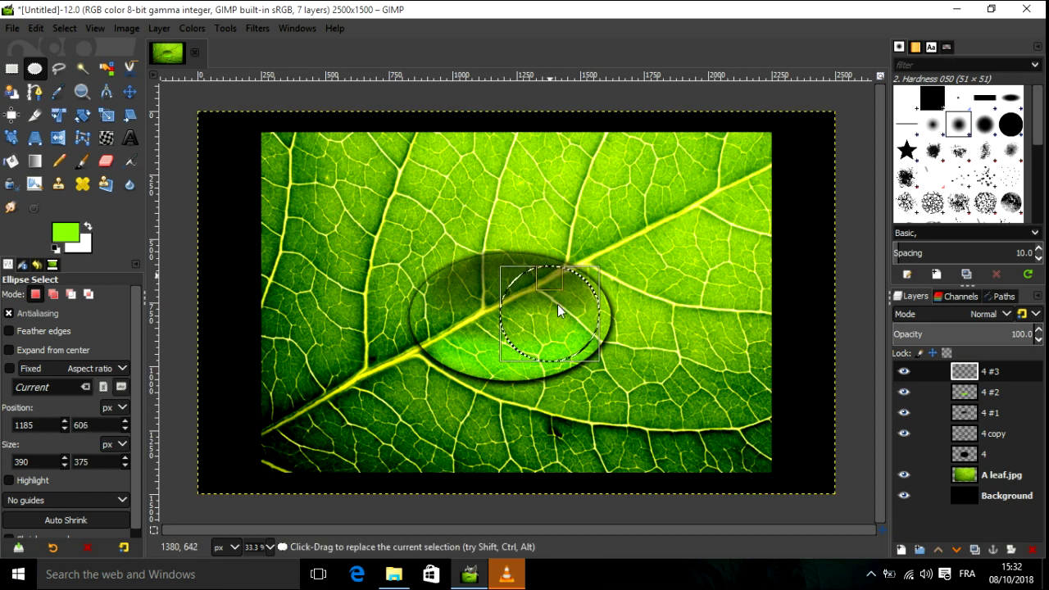
left_click_drag(592, 351, 589, 346)
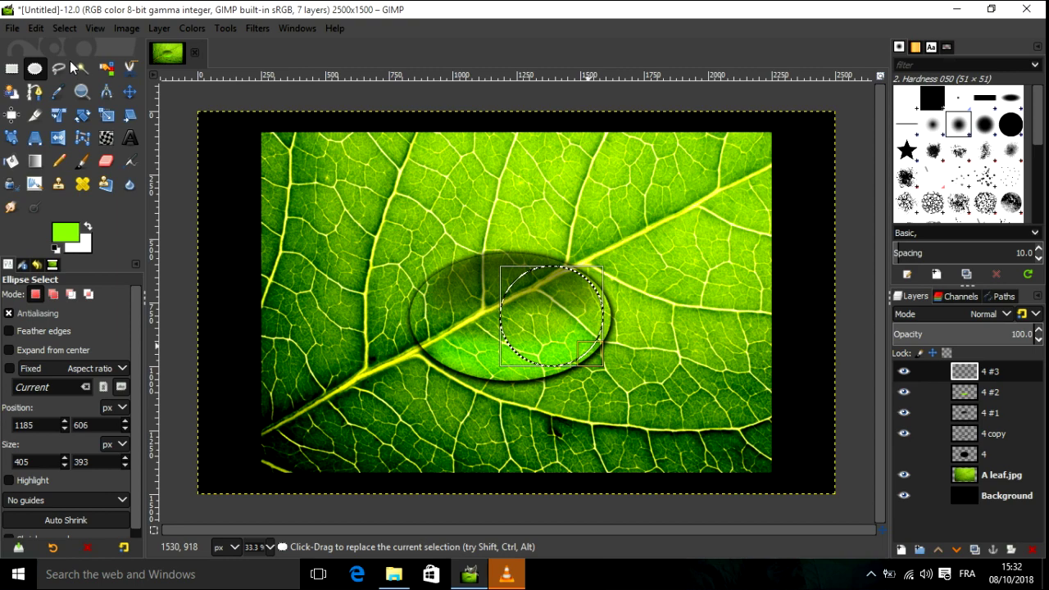
Fill the selection with white, deselect, and turn Feather edges back on.
left_click(36, 29)
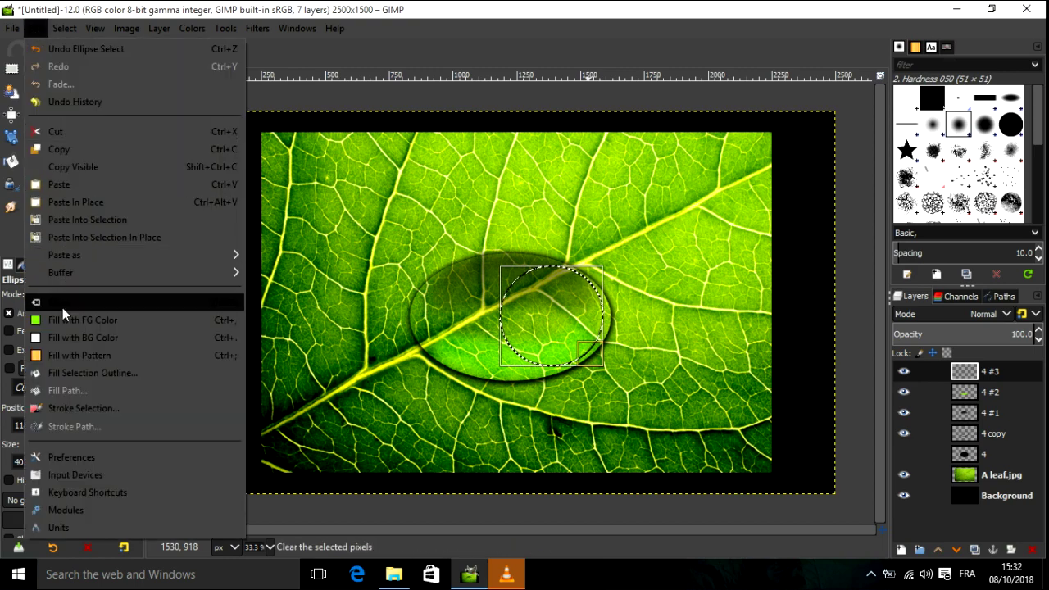
key("Escape")
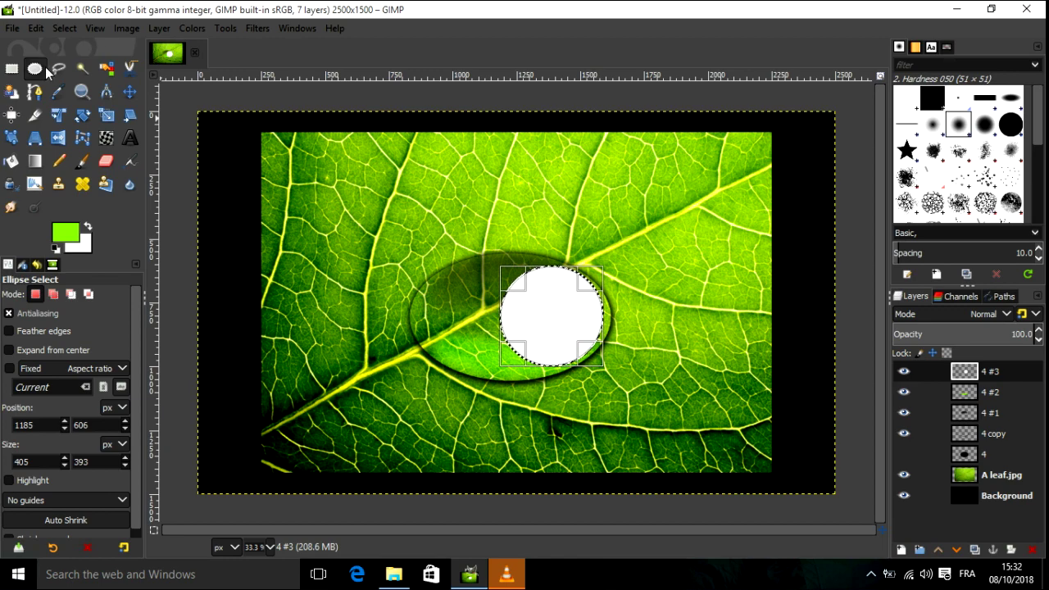
left_click(76, 30)
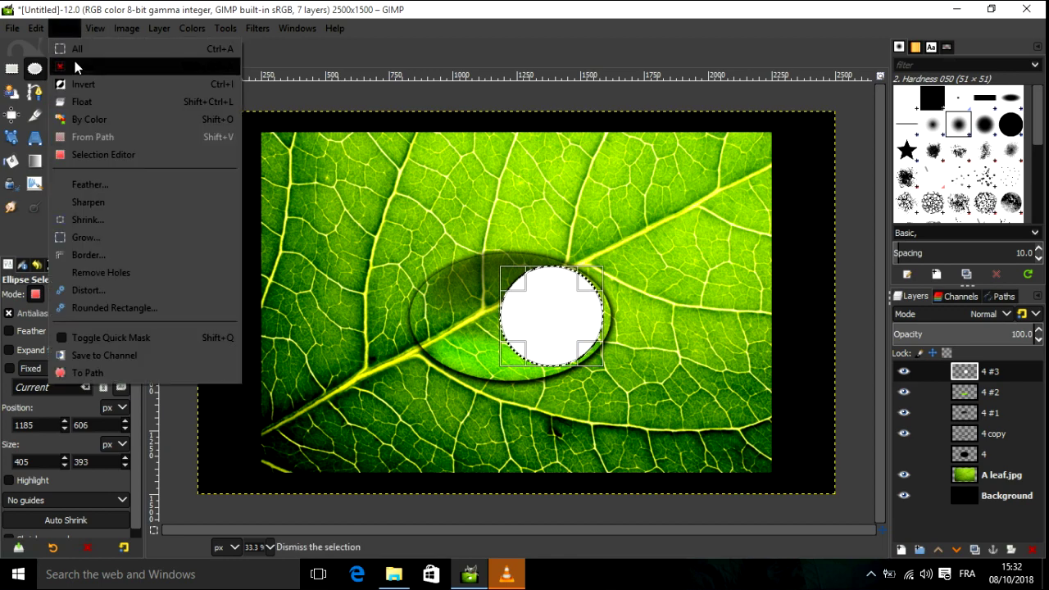
left_click(75, 61)
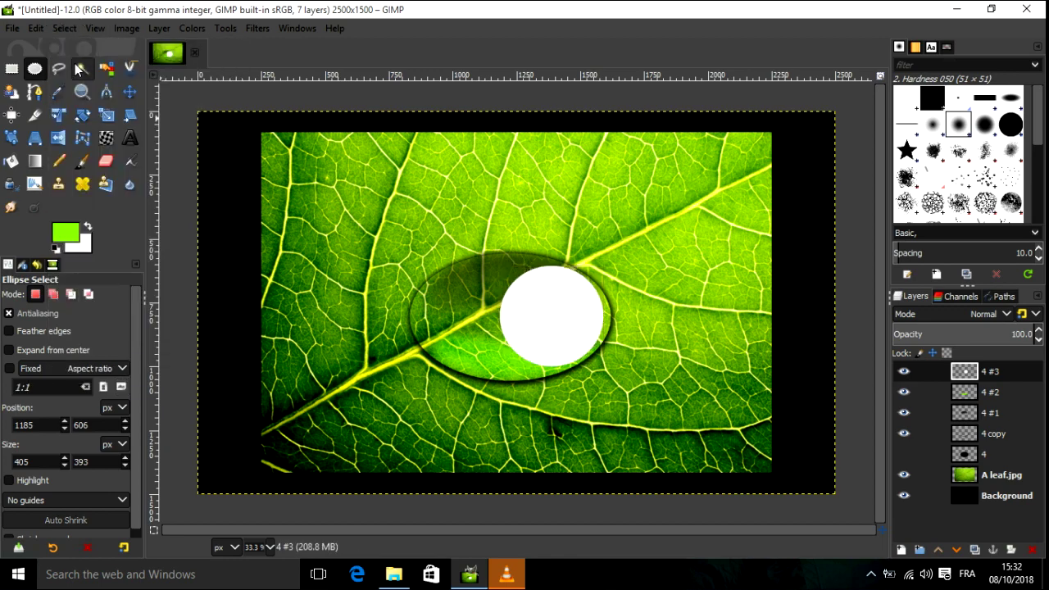
left_click(72, 331)
Cut a tall feathered ellipse from the circle's left side, then deselect.
left_click_drag(397, 199, 545, 439)
right_click(498, 353)
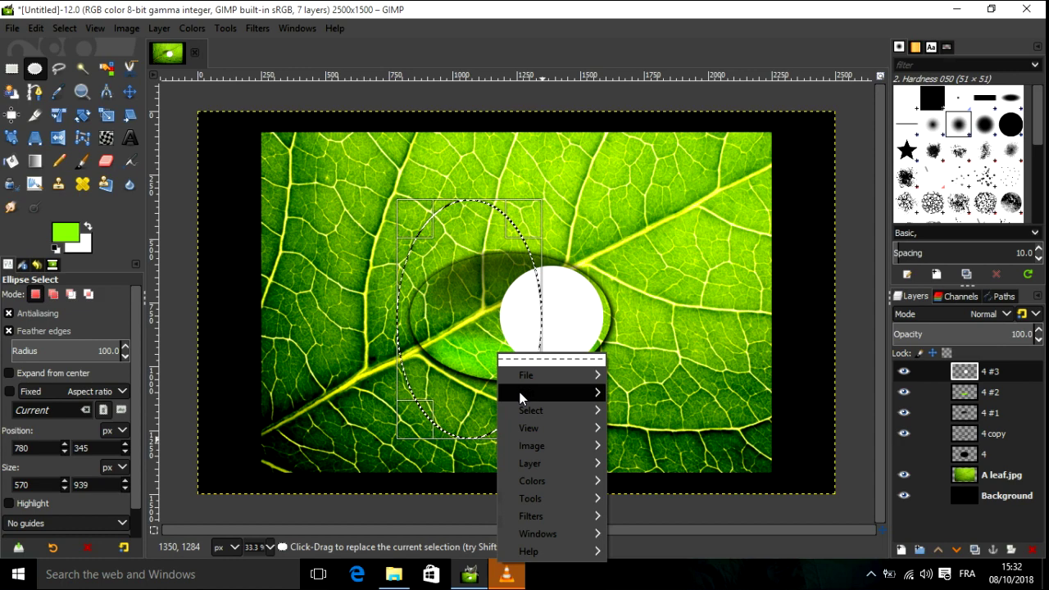
mouse_move(549, 392)
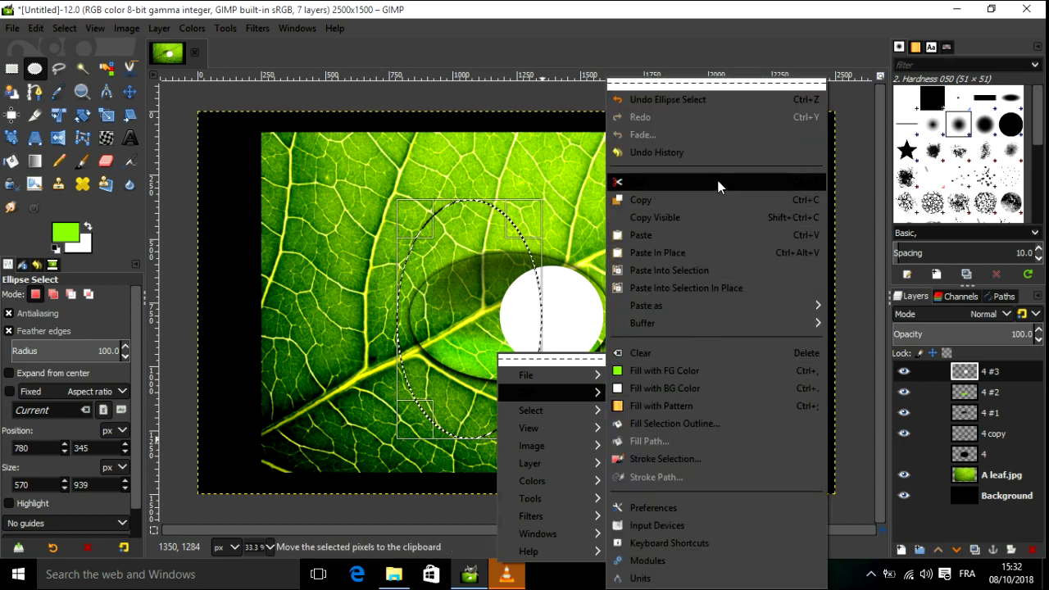
left_click(718, 187)
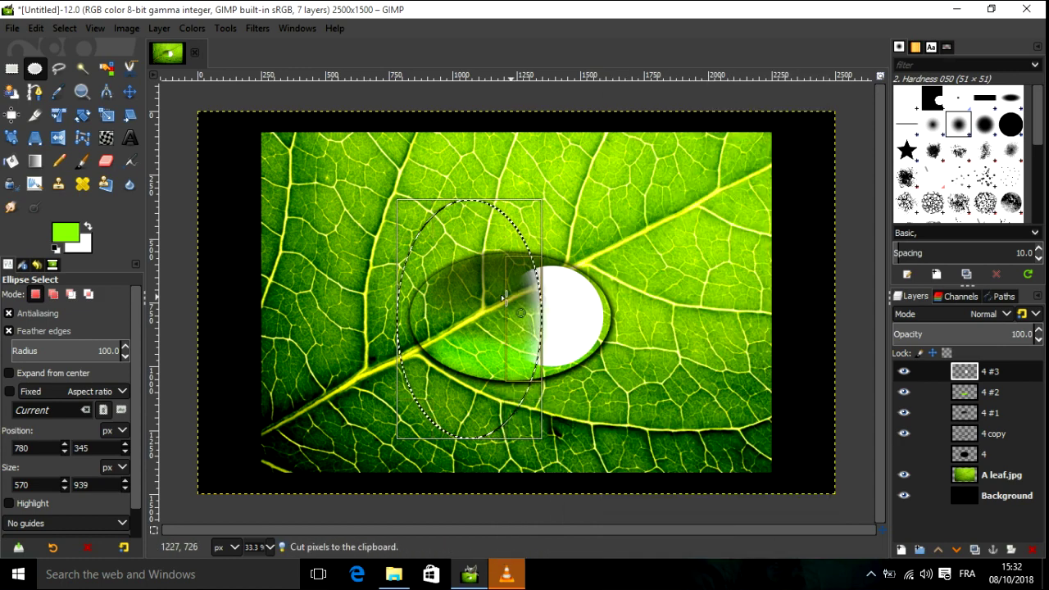
right_click(502, 305)
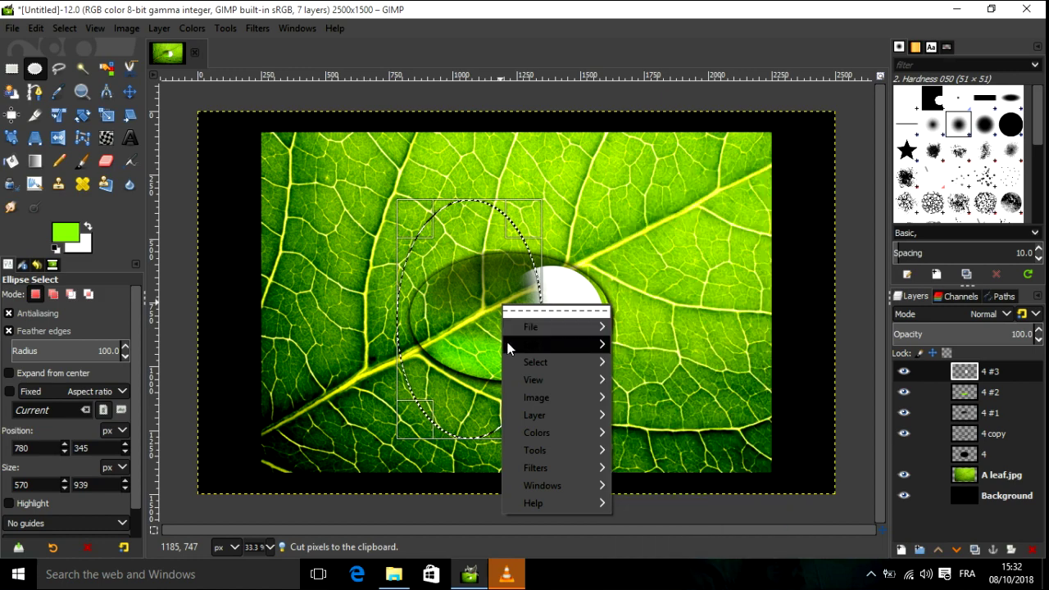
mouse_move(541, 344)
left_click(682, 182)
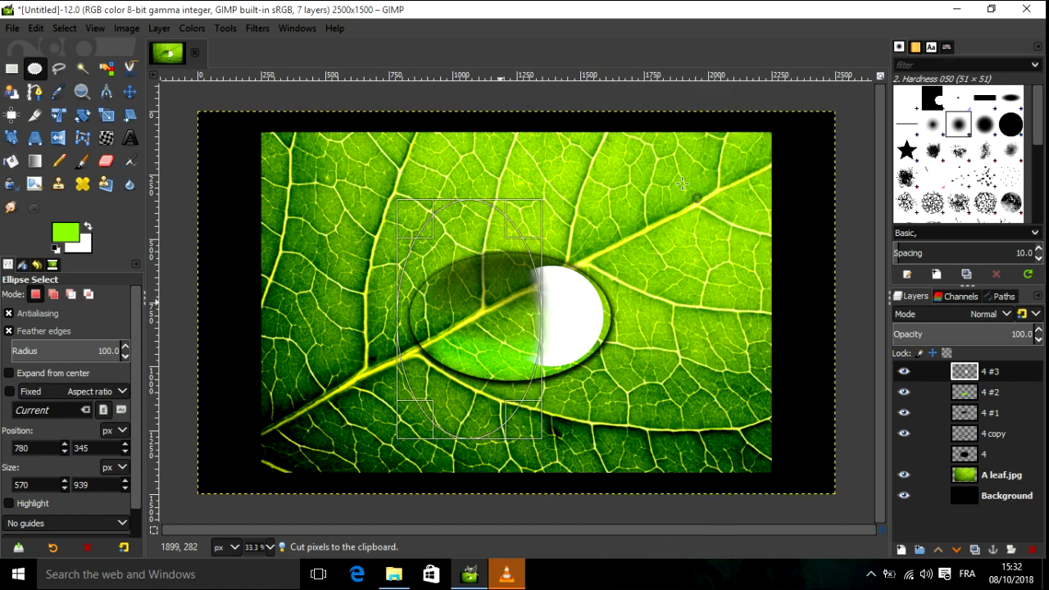
left_click(64, 28)
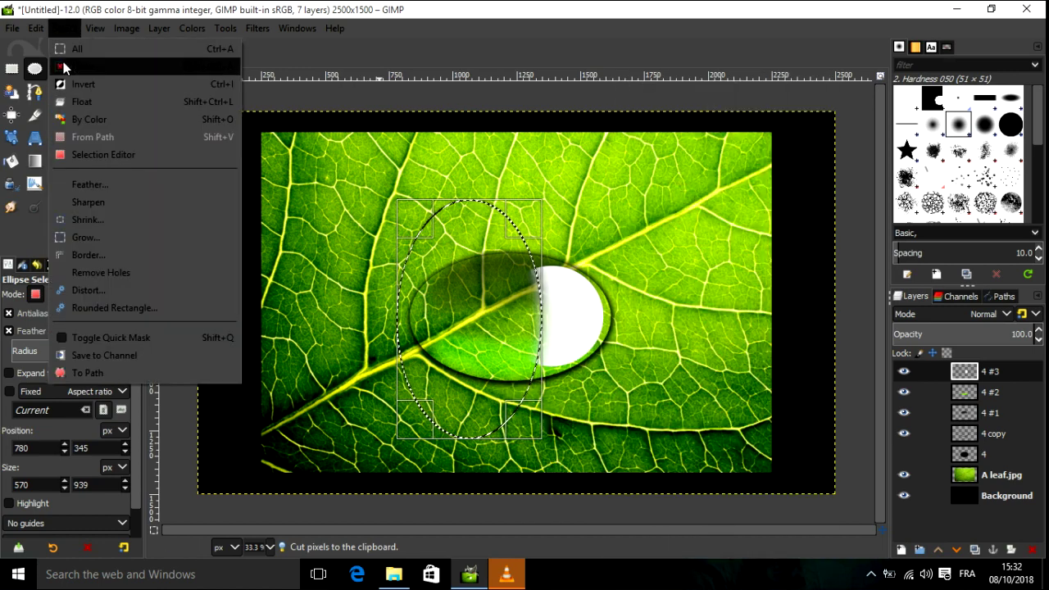
left_click(65, 67)
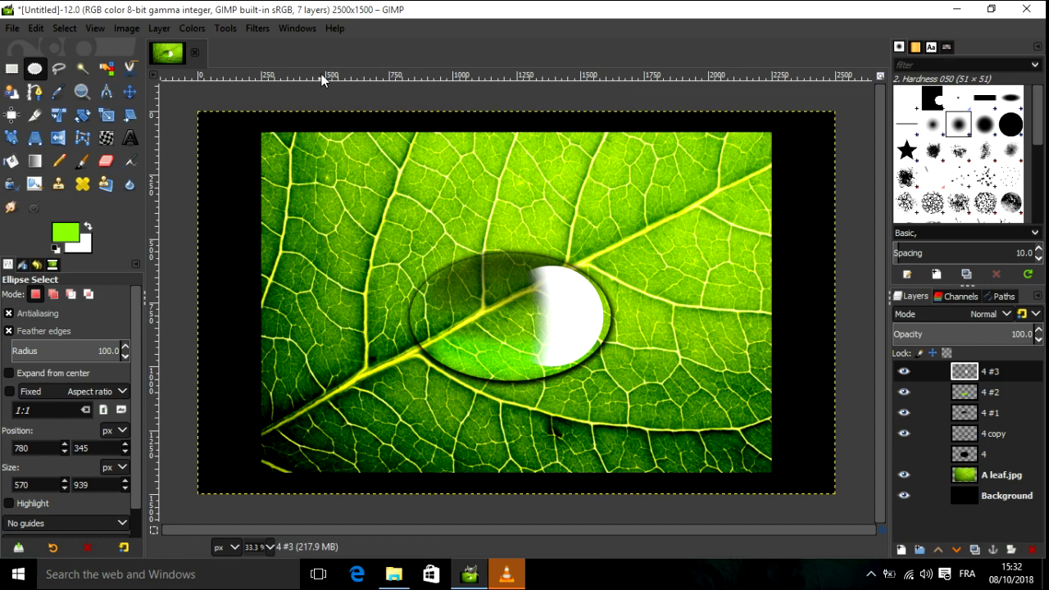
Apply a Gaussian Blur of size 81.83 to the white crescent on layer 4 #3.
left_click(257, 28)
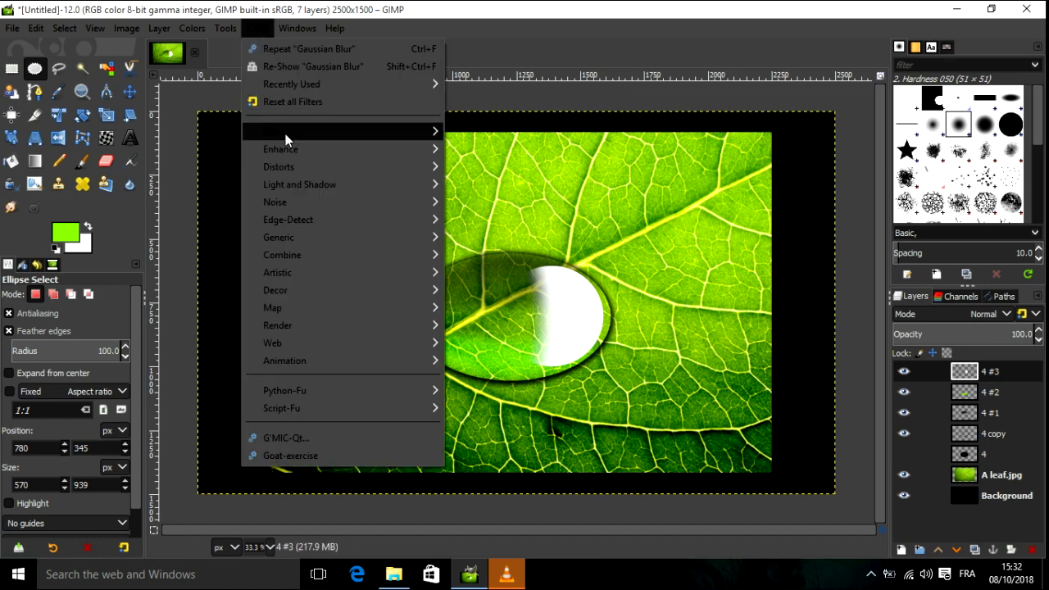
mouse_move(342, 132)
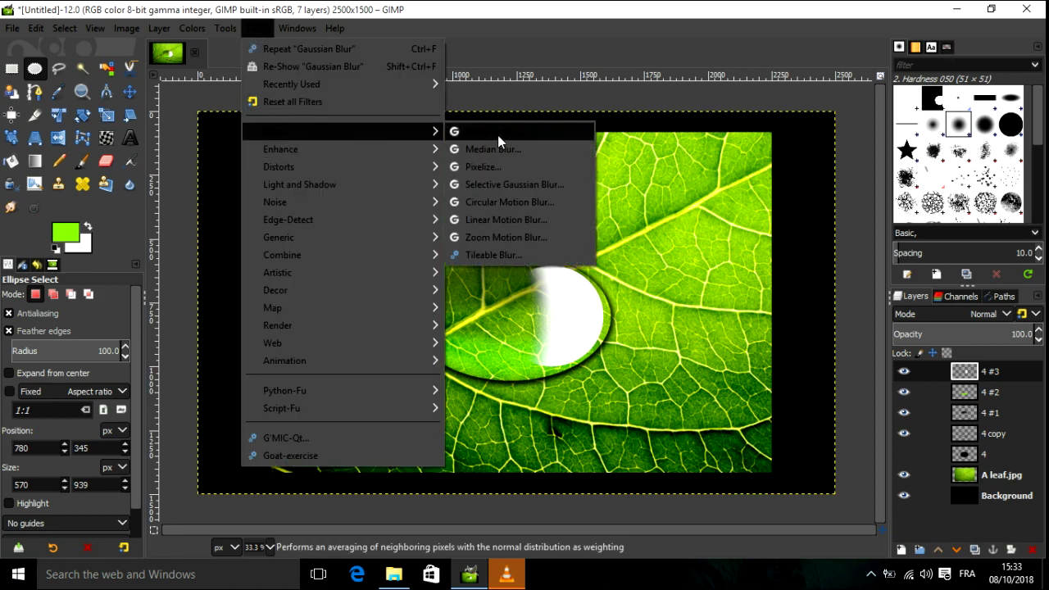
left_click(497, 135)
left_click_drag(101, 153, 106, 152)
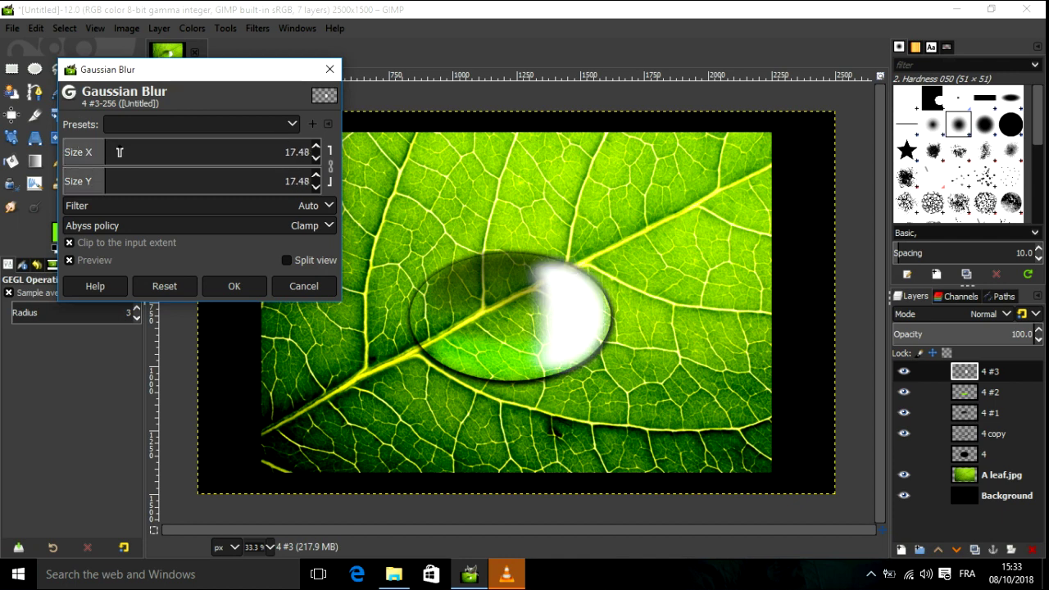
left_click_drag(130, 151, 135, 152)
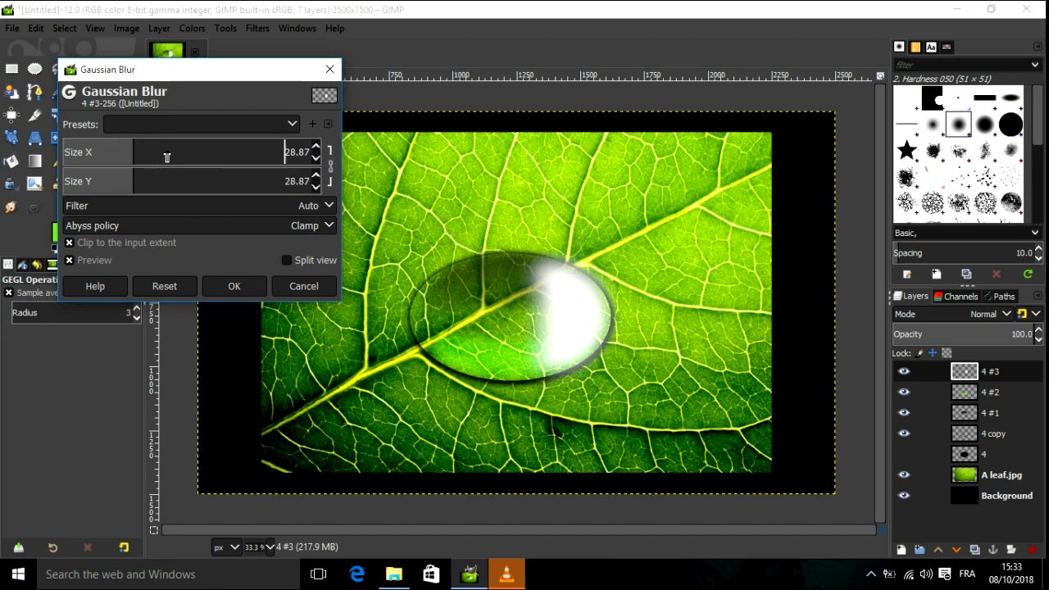
left_click_drag(167, 157, 169, 154)
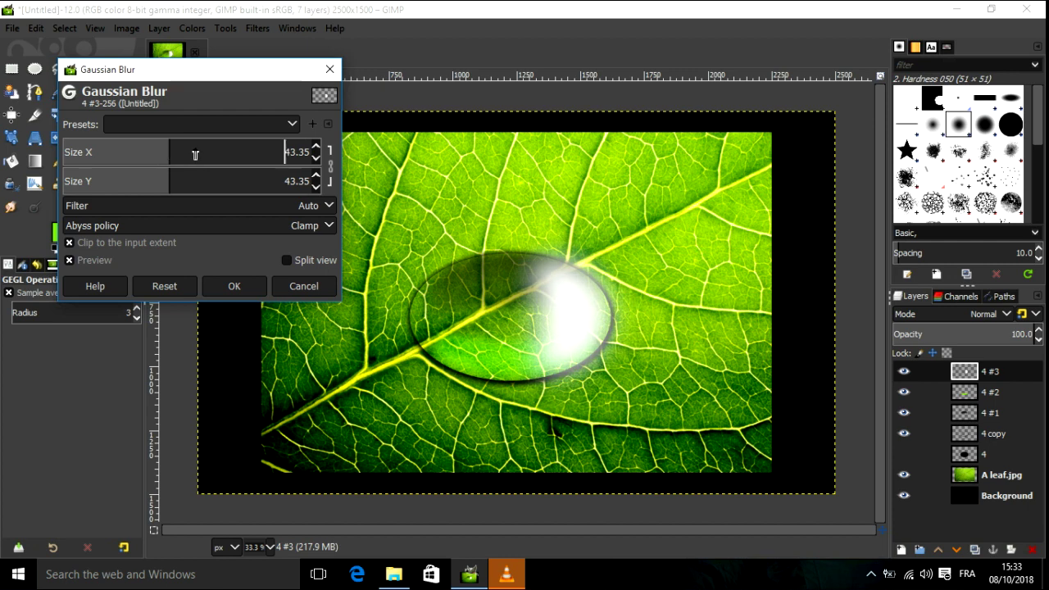
left_click(195, 155)
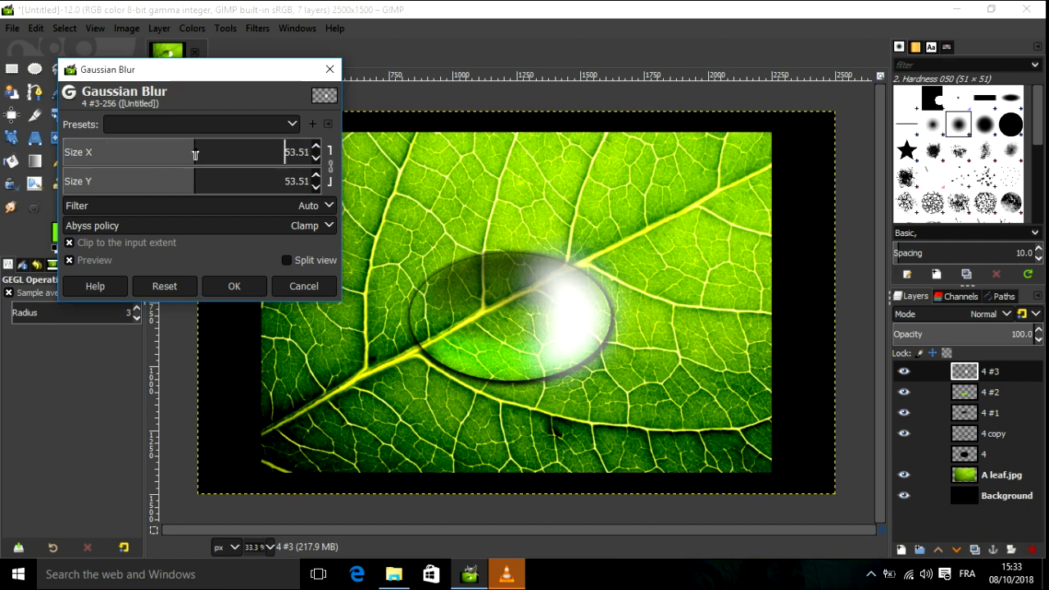
left_click(213, 156)
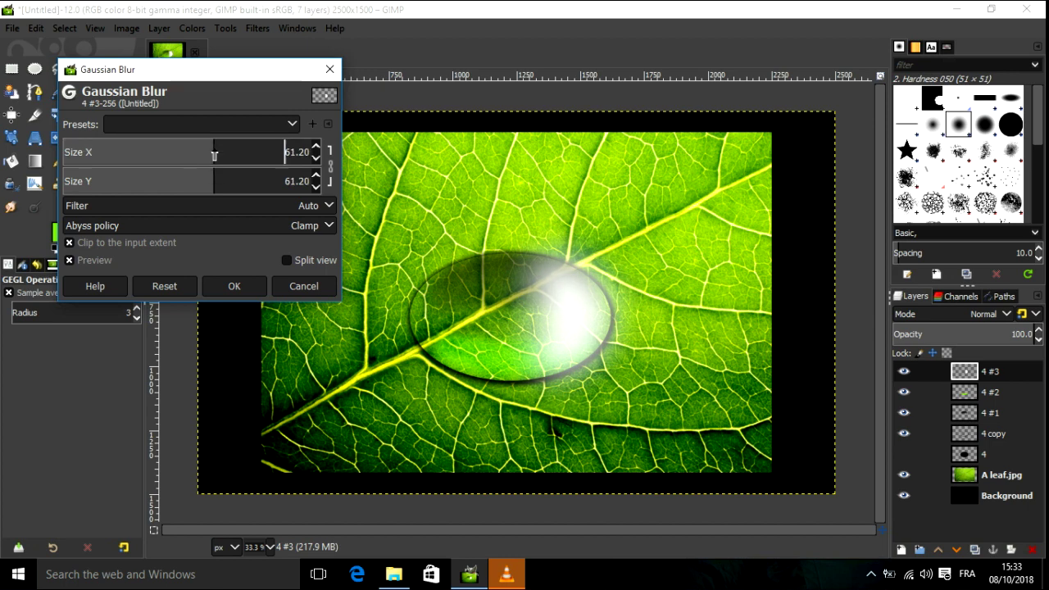
left_click(234, 156)
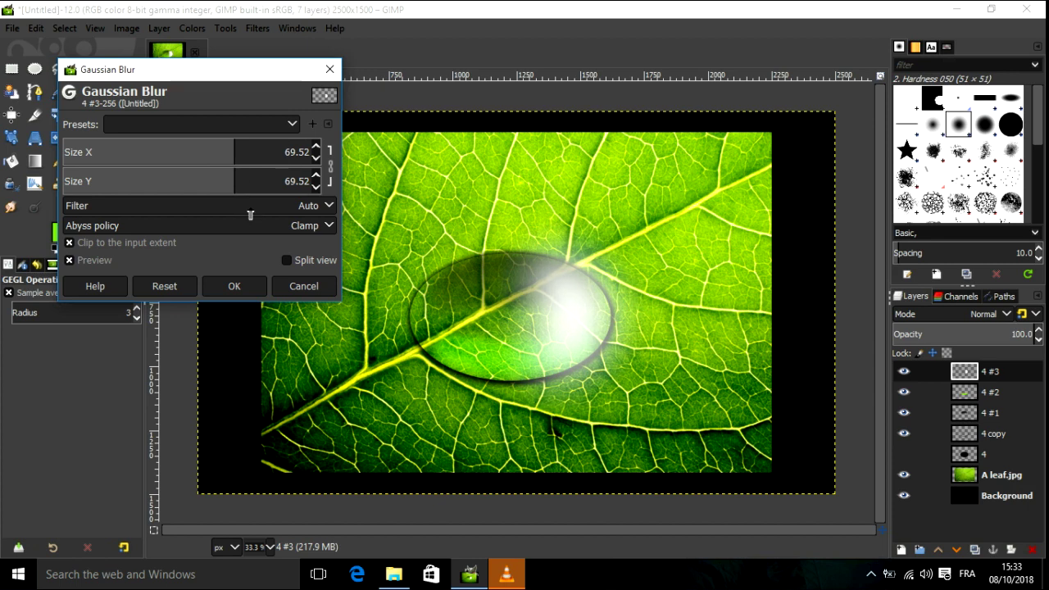
left_click(265, 155)
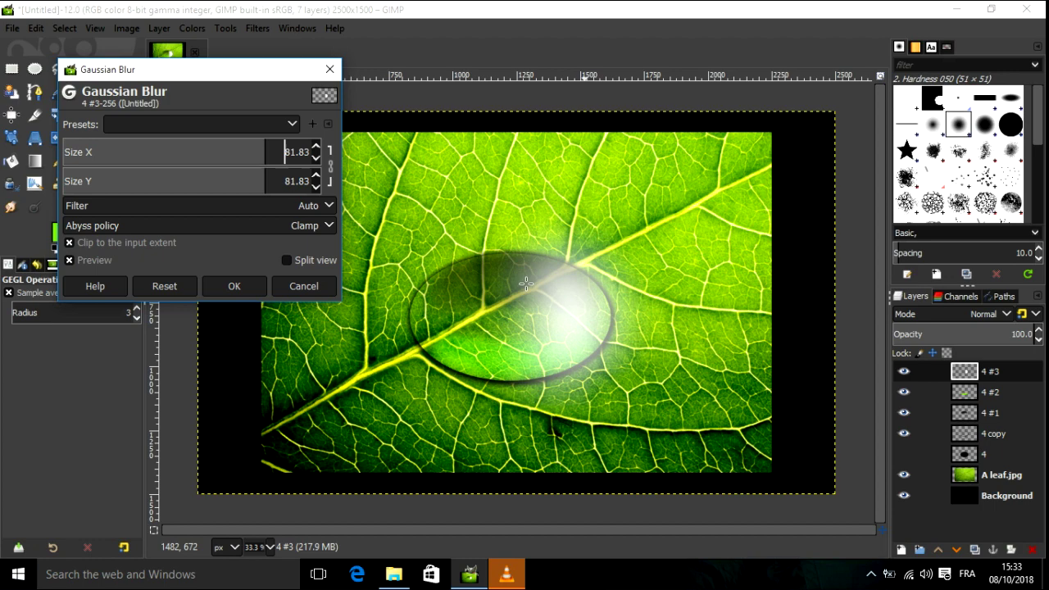
left_click(235, 286)
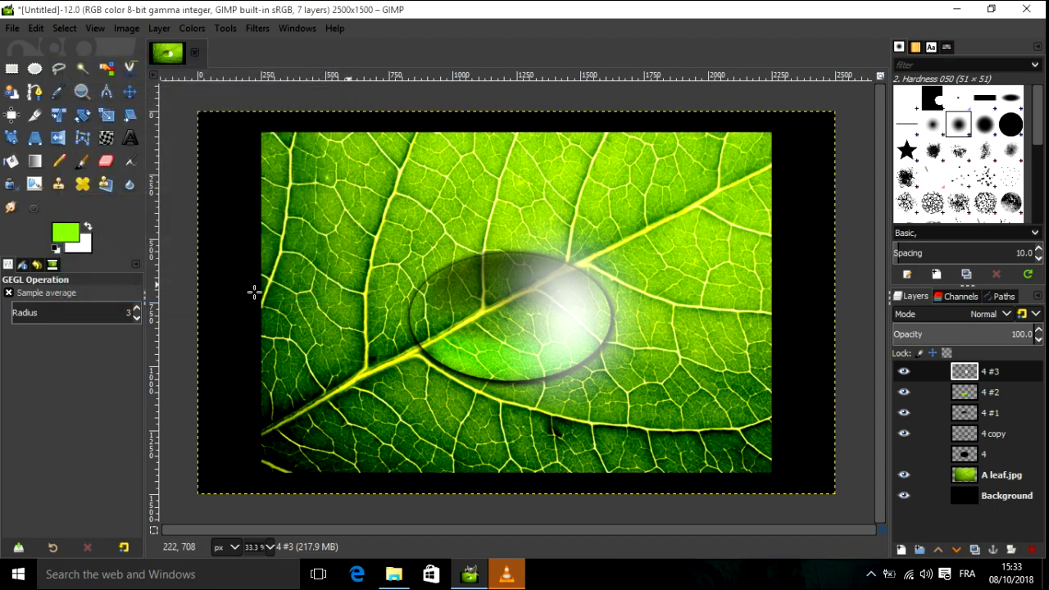
Draw a hard-edged ellipse selection matching the drop's oval.
left_click(36, 70)
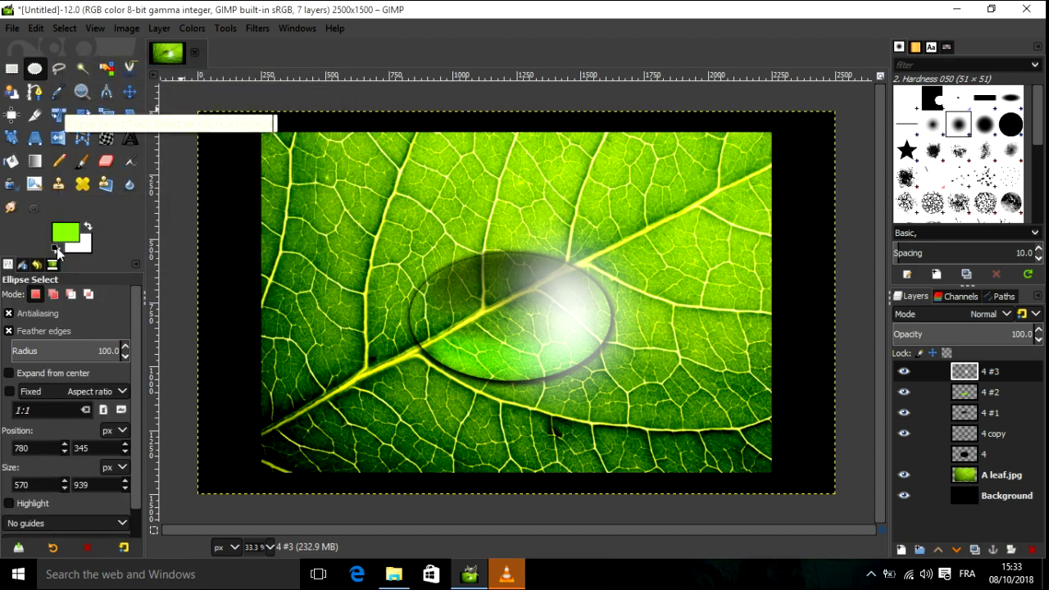
double_click(87, 330)
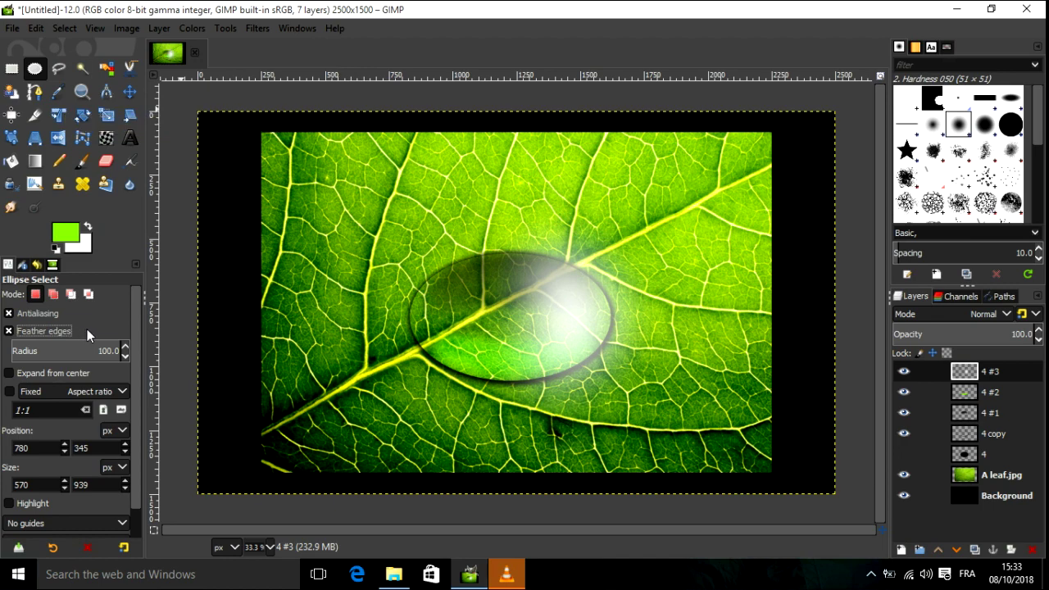
left_click(87, 329)
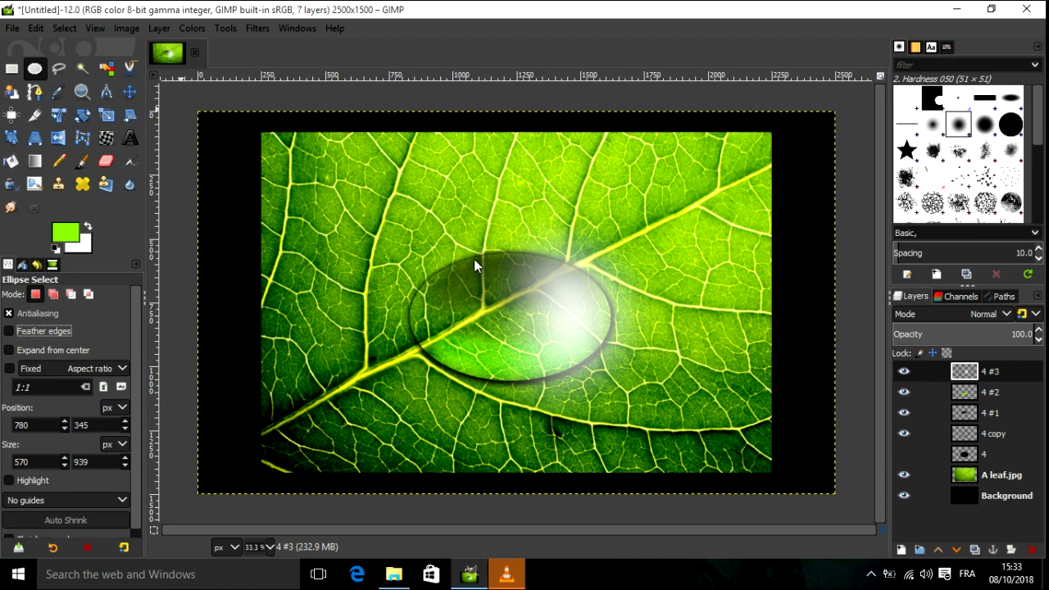
left_click_drag(474, 257, 613, 381)
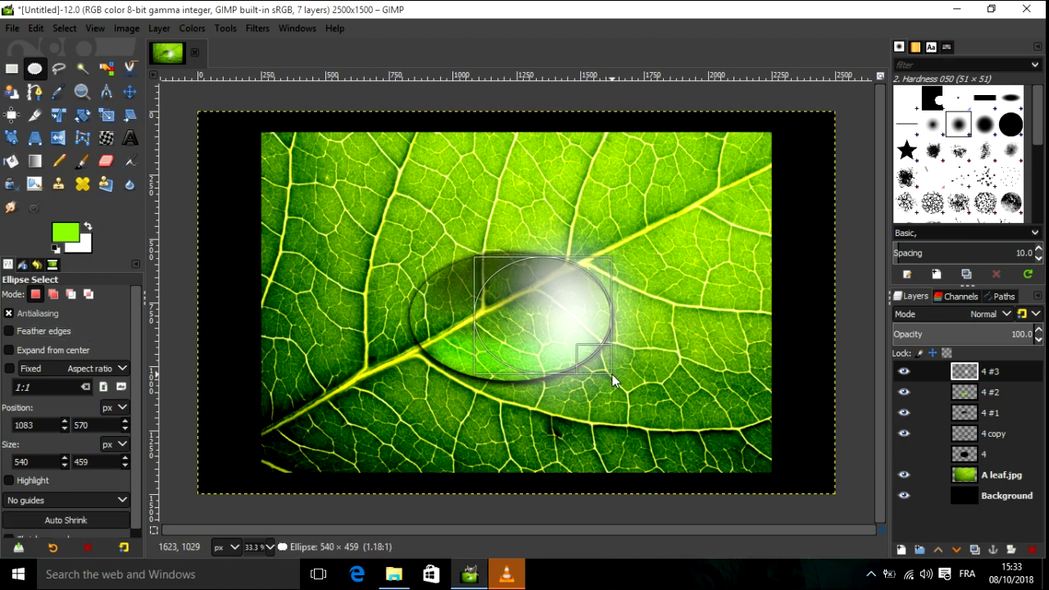
left_click_drag(613, 380, 611, 381)
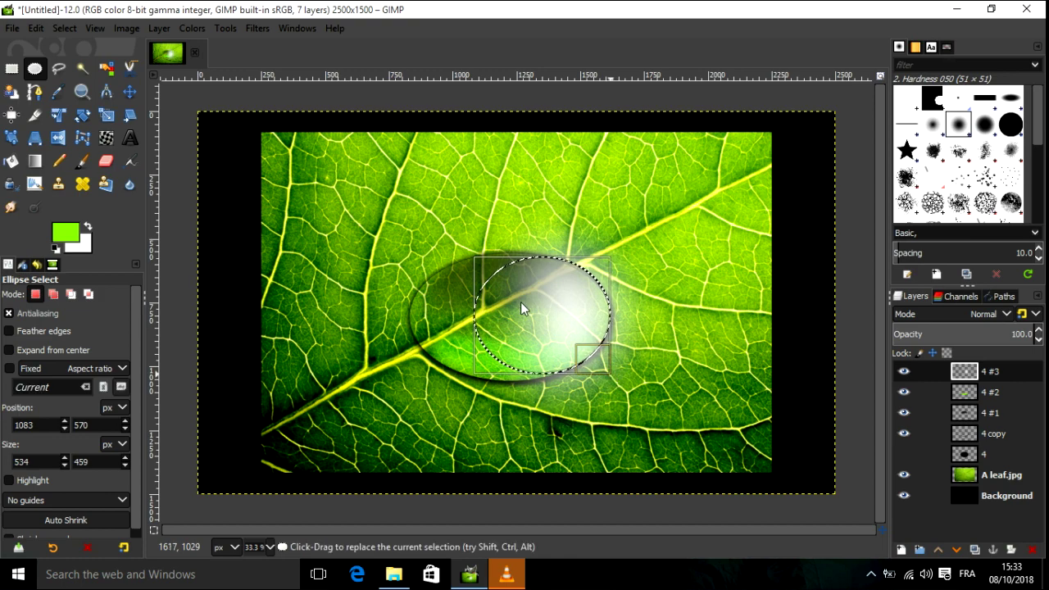
mouse_move(495, 314)
left_mouse_down()
mouse_move(465, 316)
mouse_move(507, 300)
left_mouse_up()
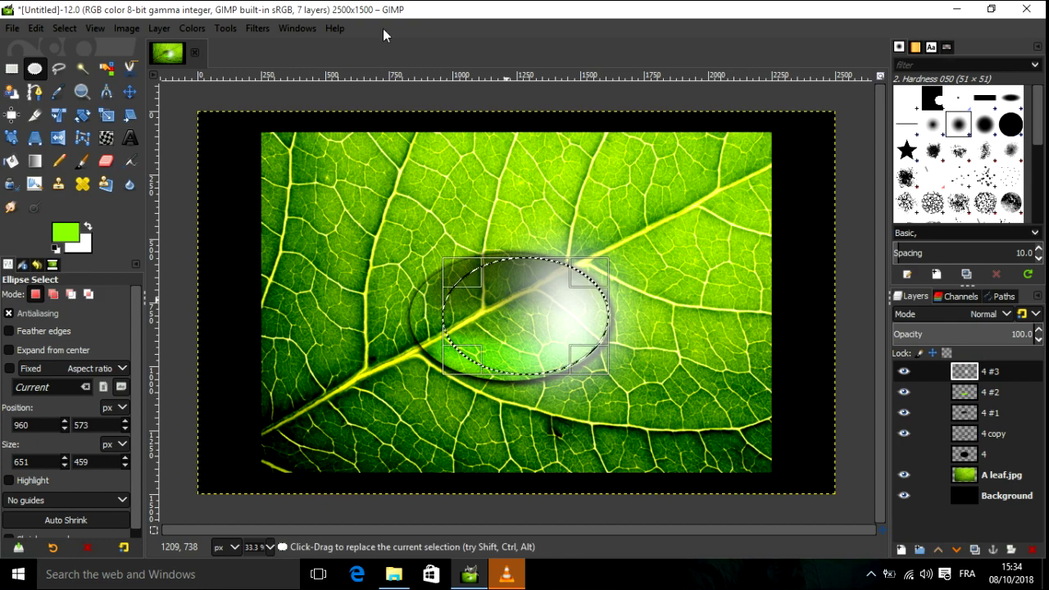
Invert the selection, cut away the shine outside the oval, and deselect.
left_click(67, 30)
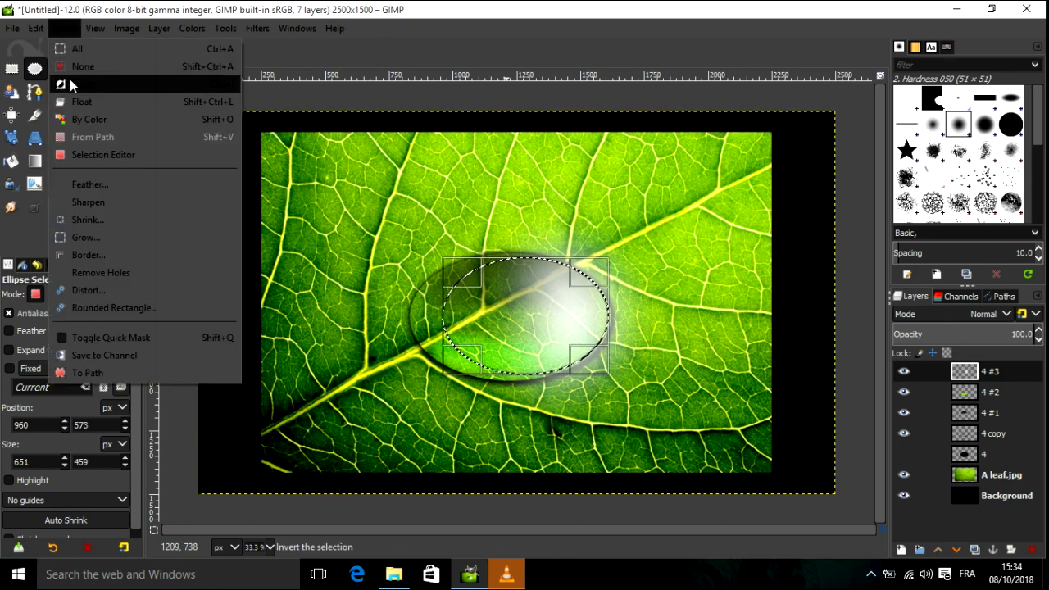
left_click(82, 84)
left_click(37, 29)
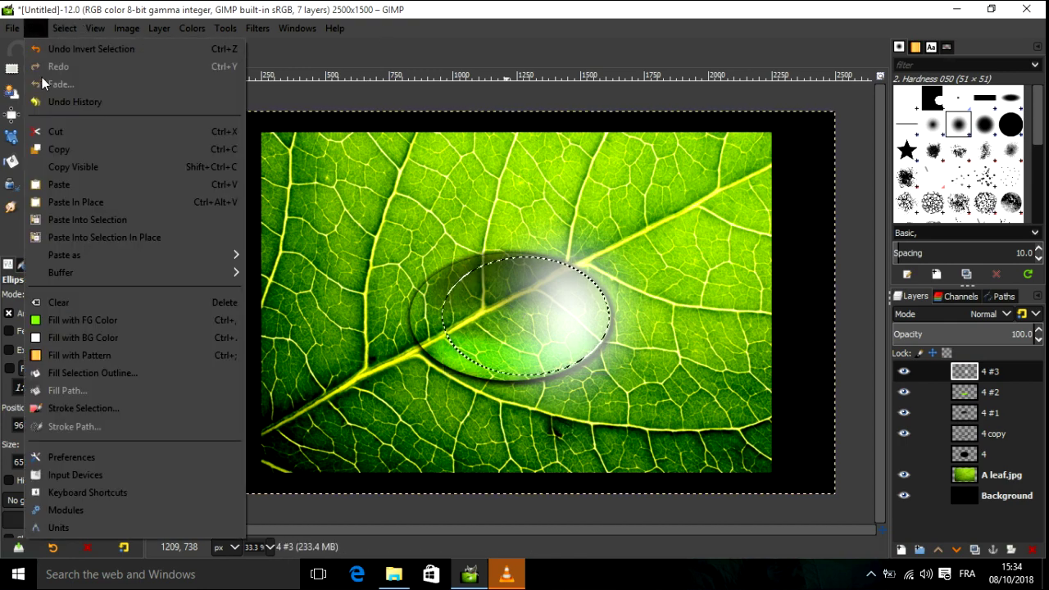
left_click(49, 136)
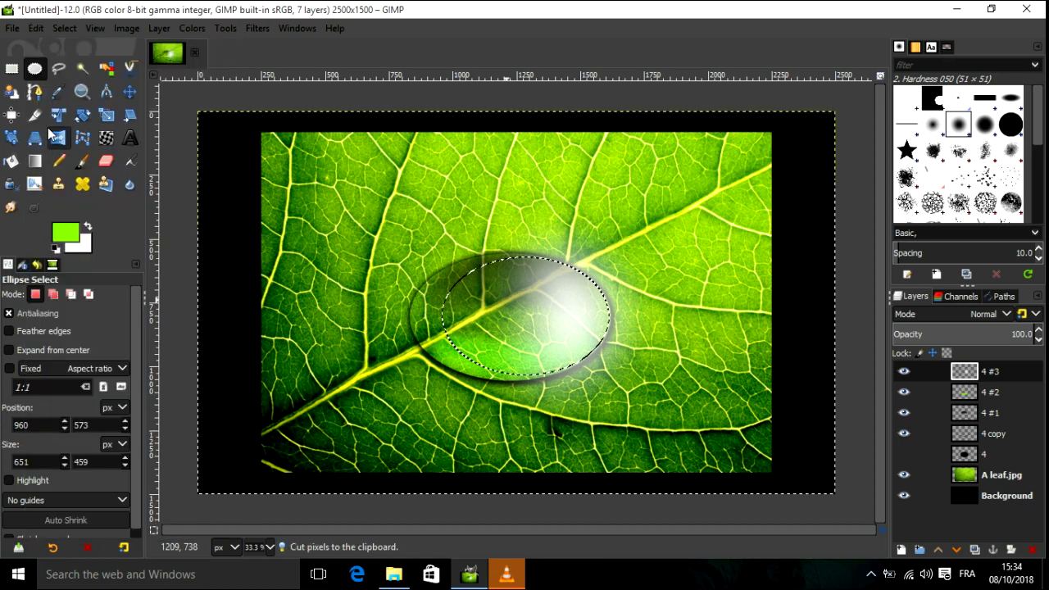
left_click(55, 34)
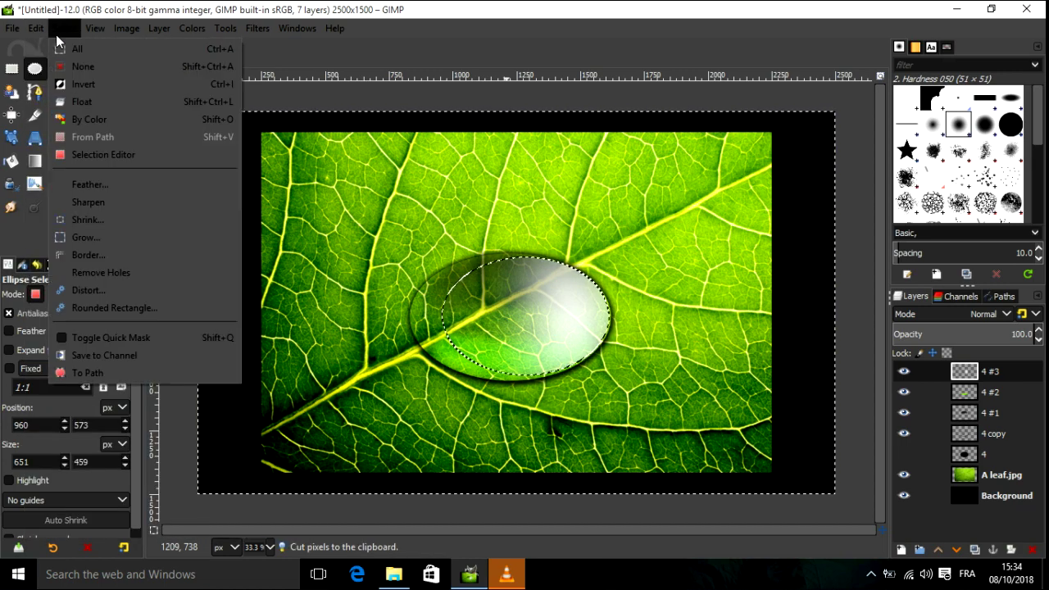
left_click(82, 65)
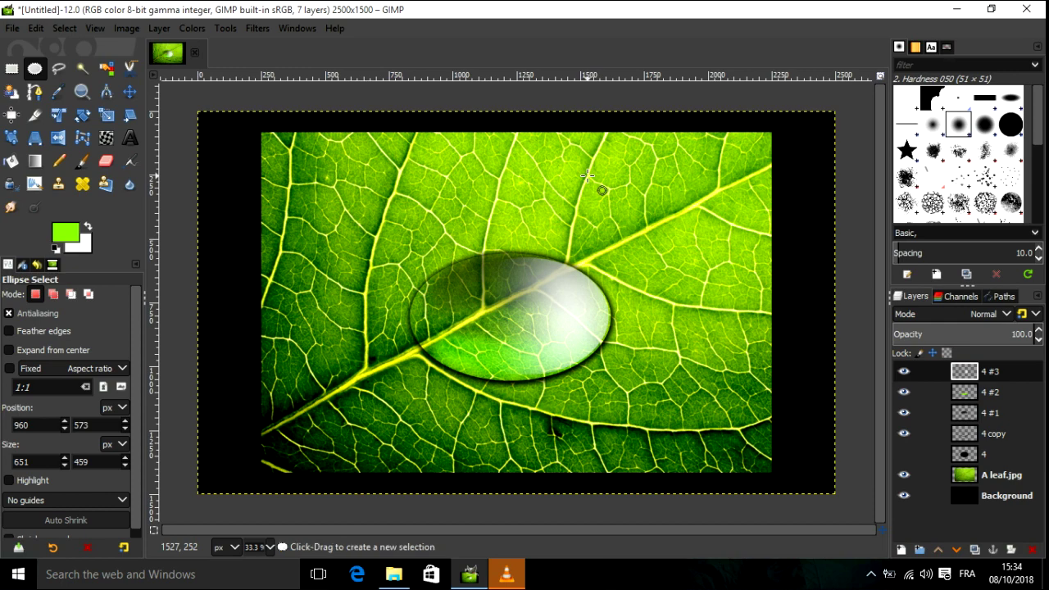
Lower shine layer 4 #3's opacity and add new transparent layer 4 #4.
left_click(987, 338)
left_click_drag(985, 338, 958, 339)
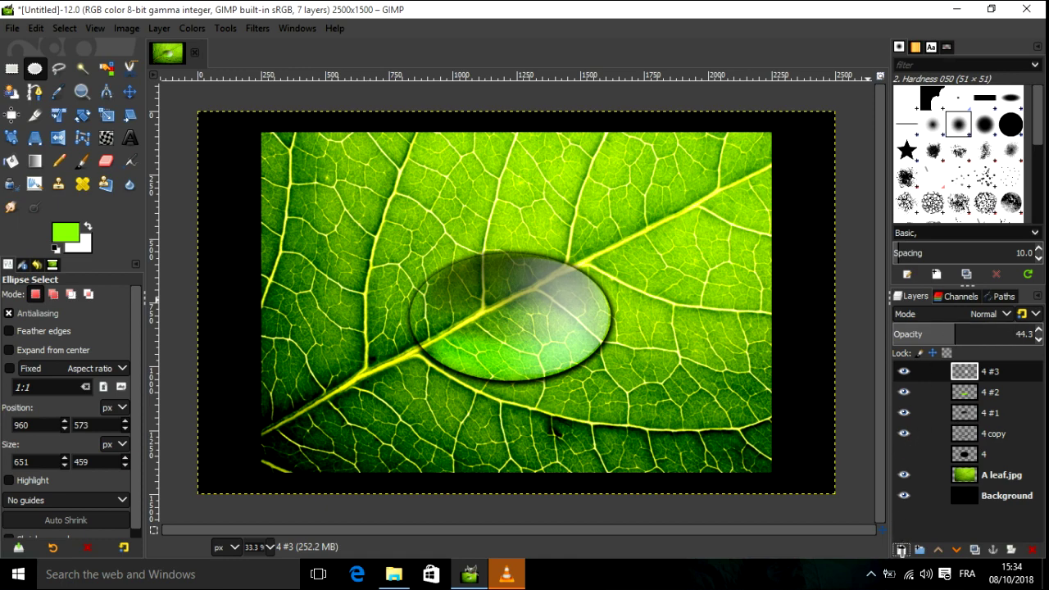
left_click(901, 550)
left_click(911, 536)
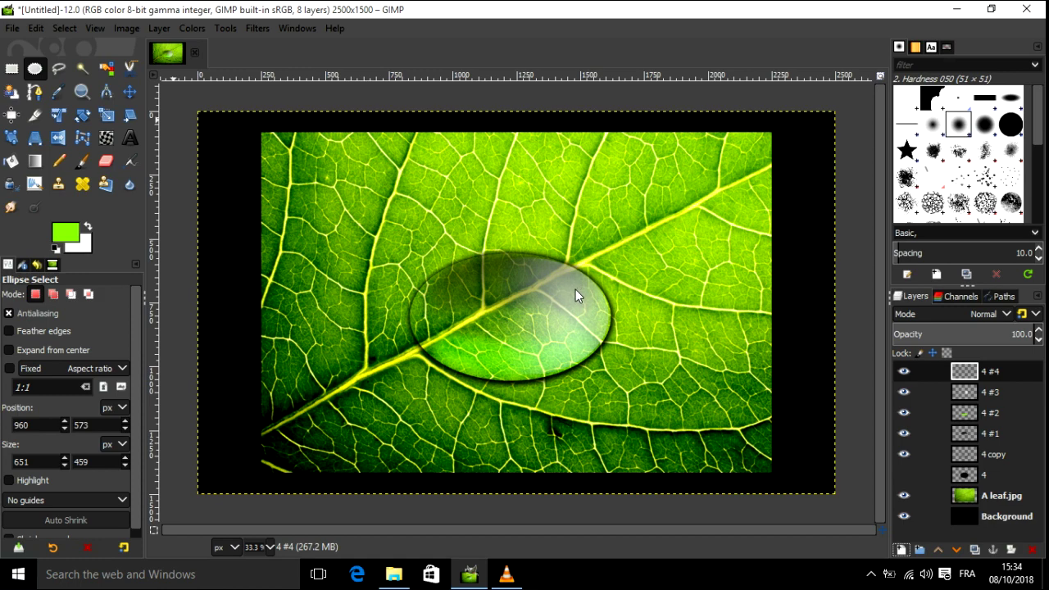
Fill a small oval near the drop's upper right with white, then deselect.
left_click_drag(575, 289, 599, 317)
left_click(44, 33)
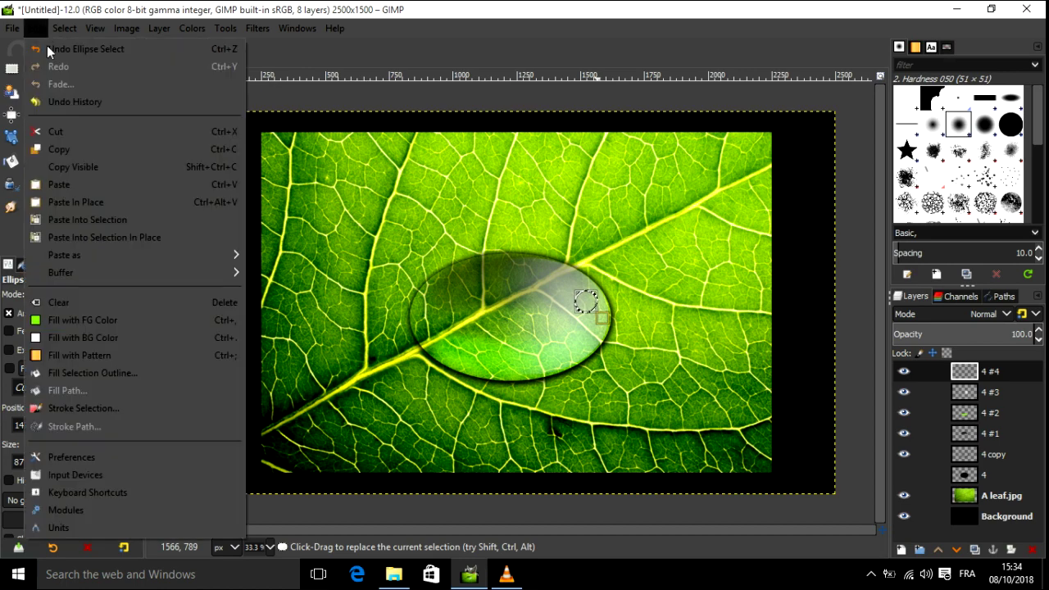
left_click(171, 341)
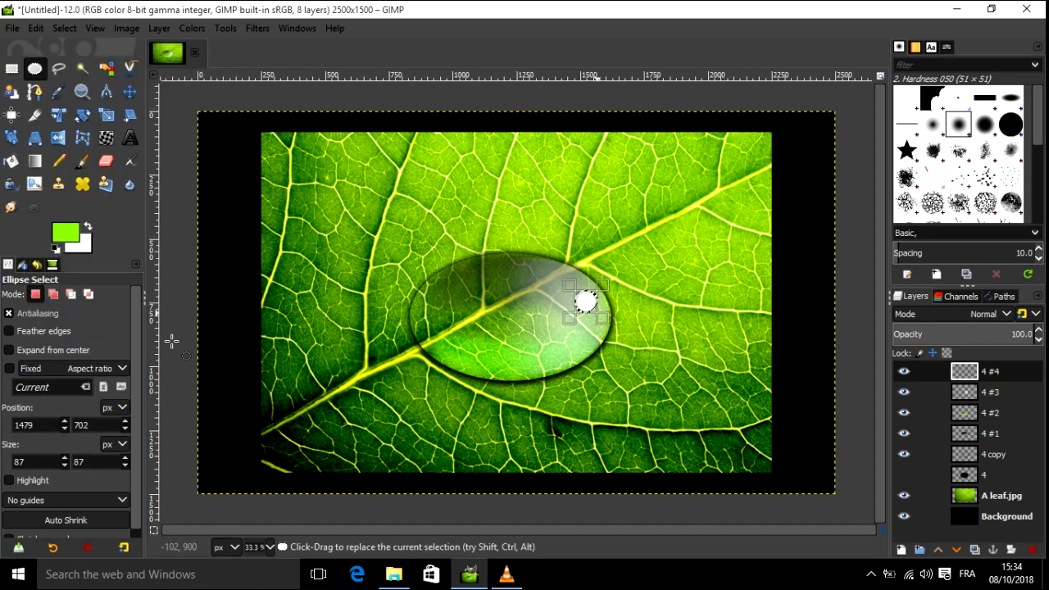
left_click(78, 31)
left_click(78, 83)
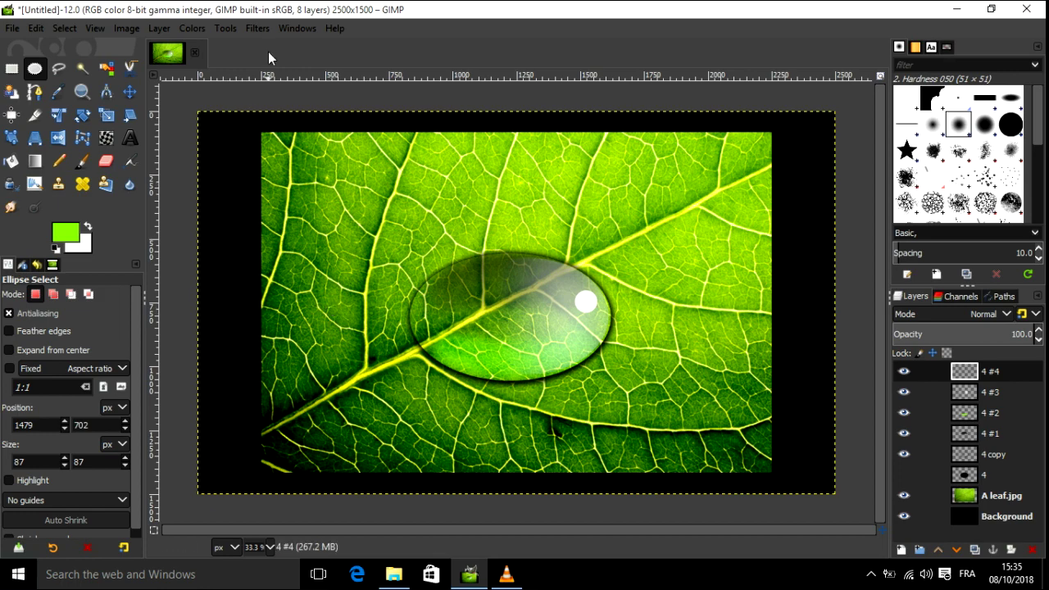
left_click(259, 30)
mouse_move(271, 131)
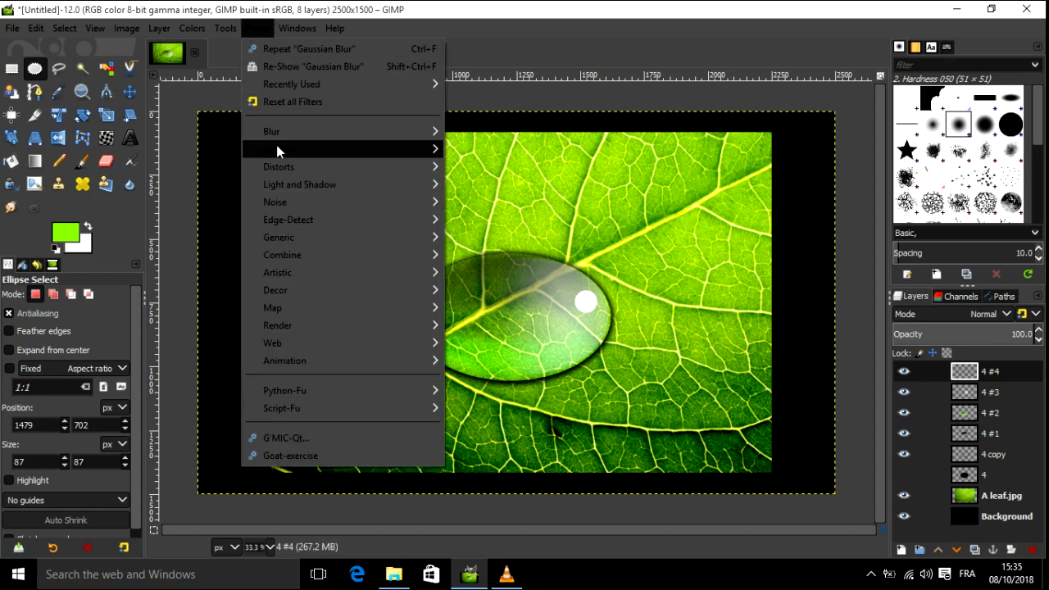
Preview a Gaussian Blur of about 15.33 on the white highlight dot.
left_click(492, 132)
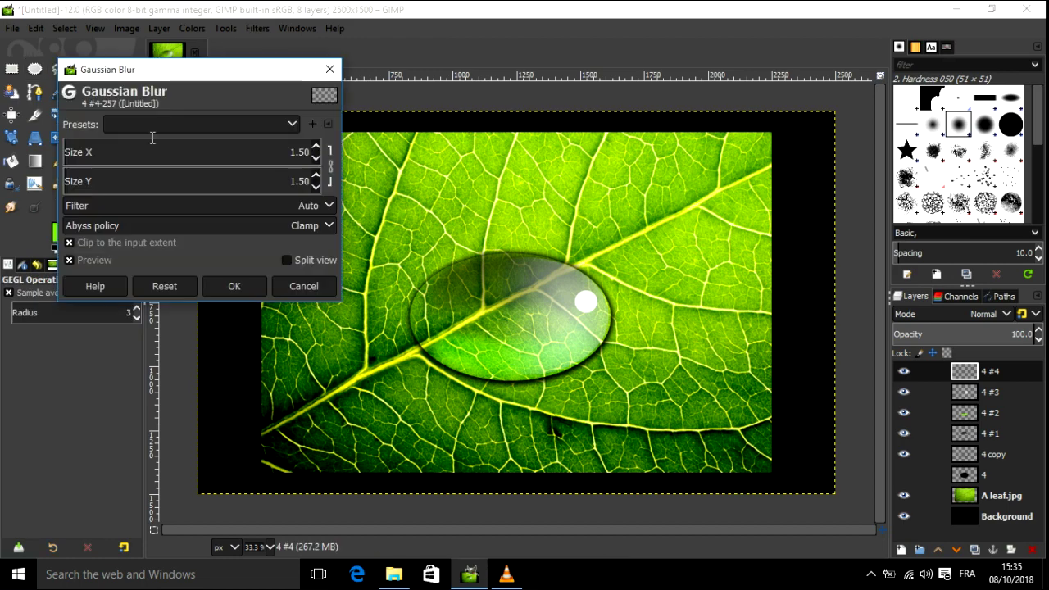
left_click(80, 153)
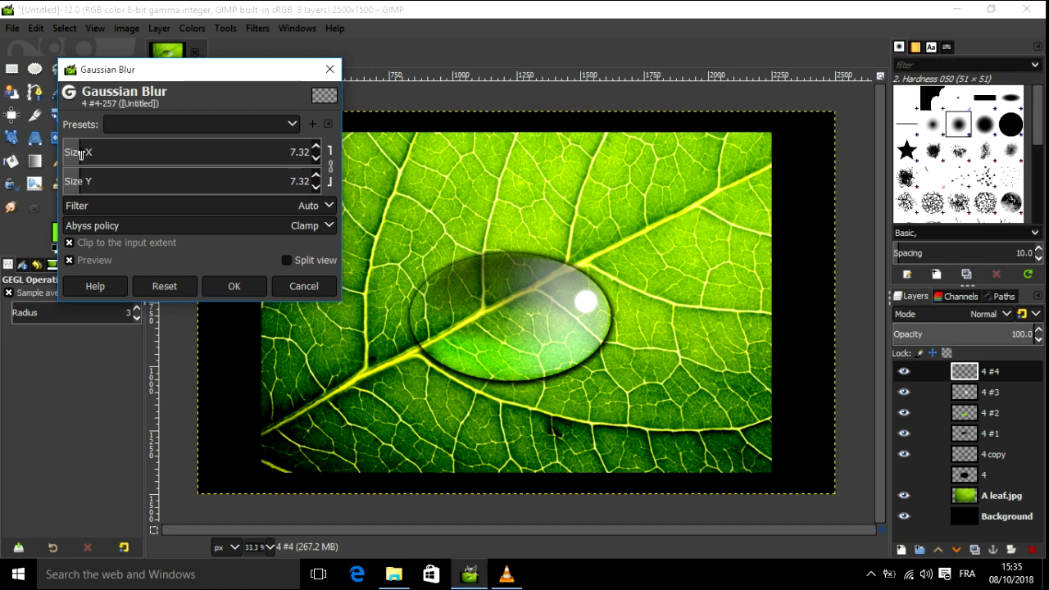
left_click(87, 154)
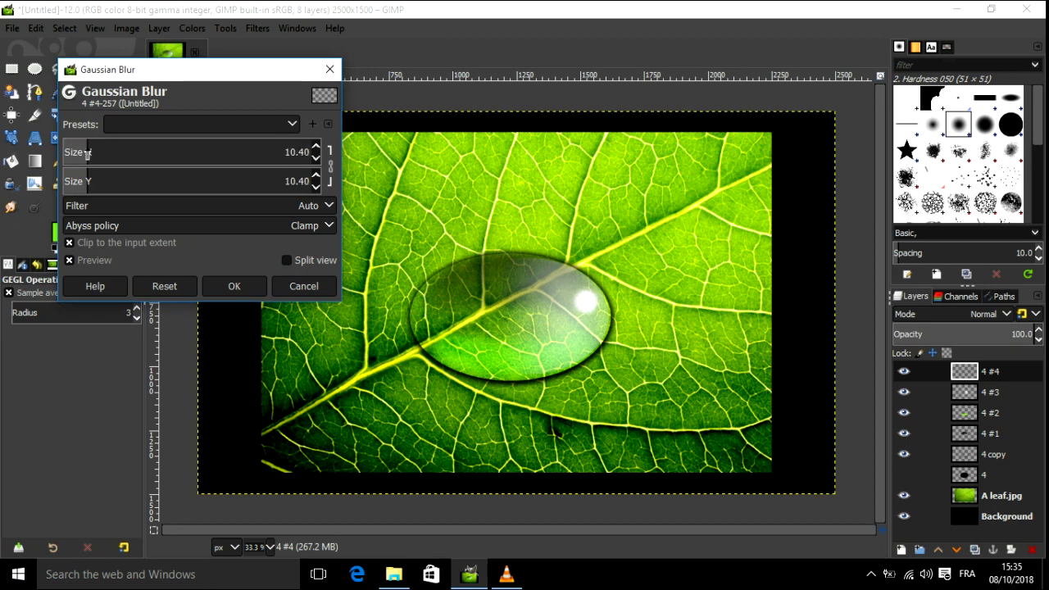
left_click(94, 155)
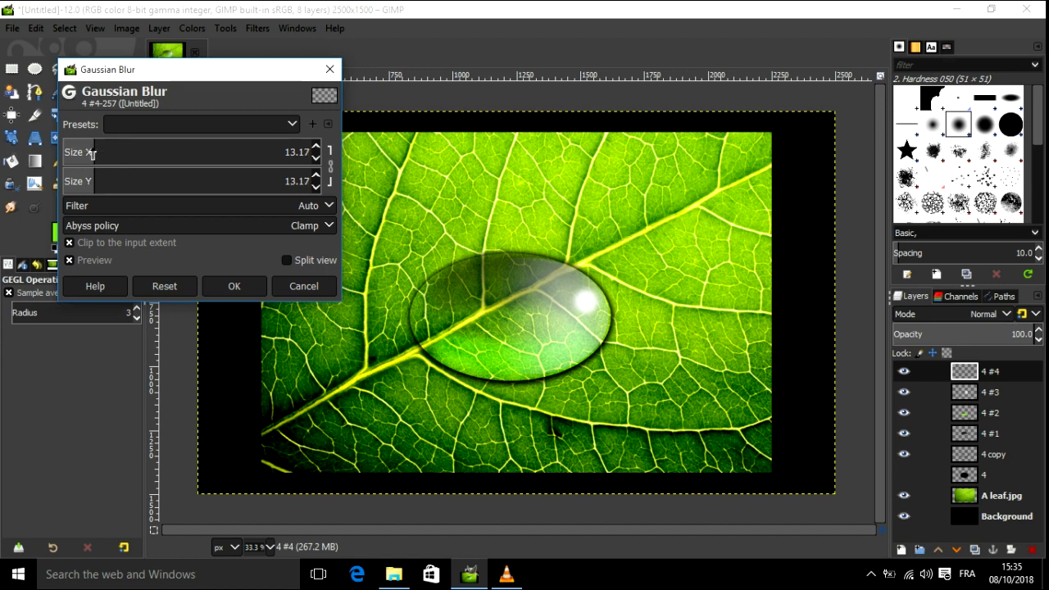
left_click(99, 154)
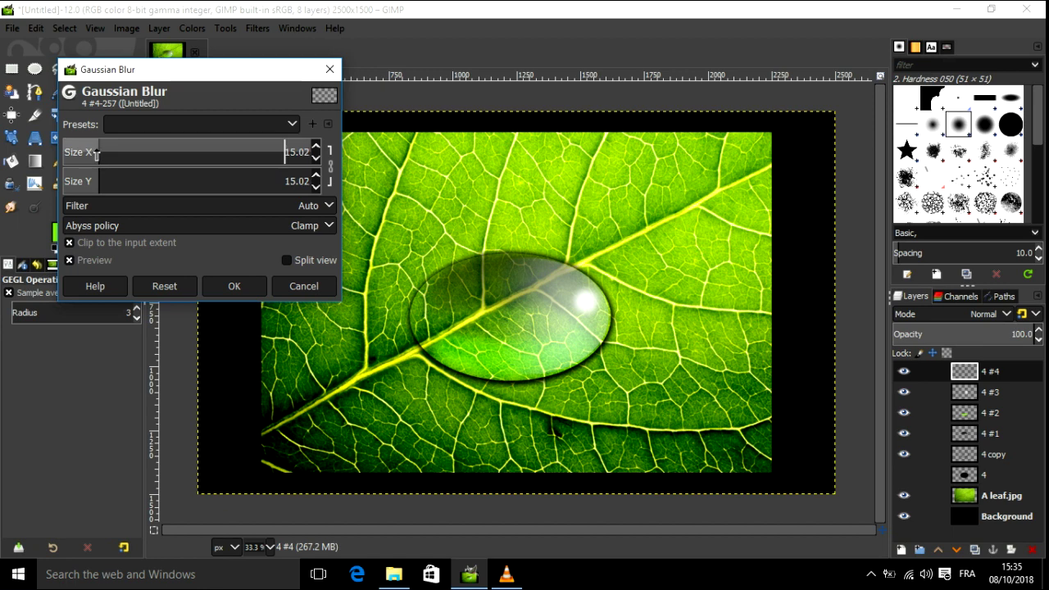
Apply the dot's blur, set shine layer 4 #3 to about 24.3 opacity, and reselect 4 #4.
left_click(245, 292)
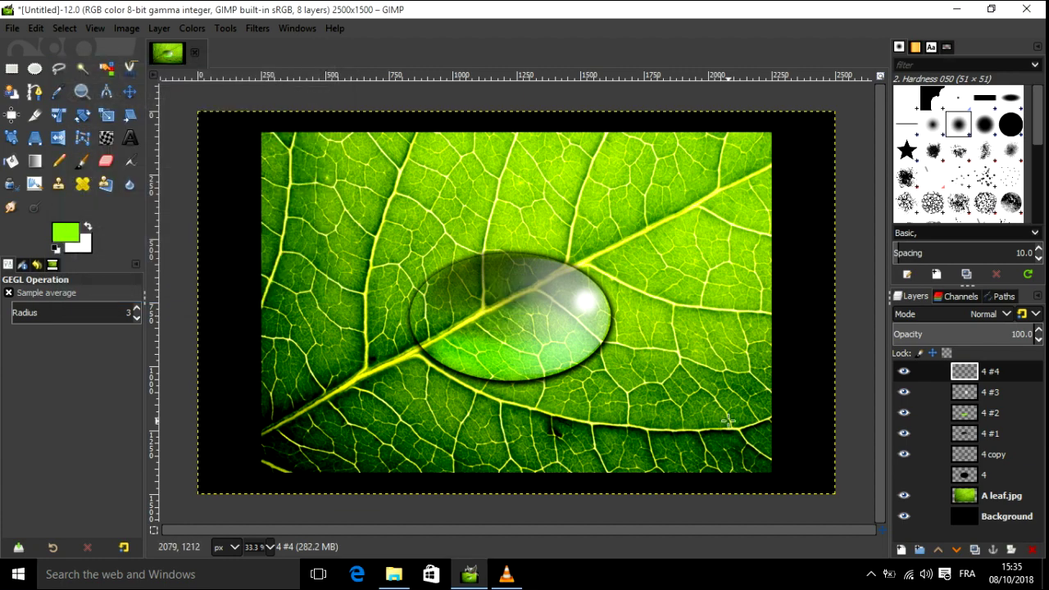
left_click(905, 373)
left_click(919, 392)
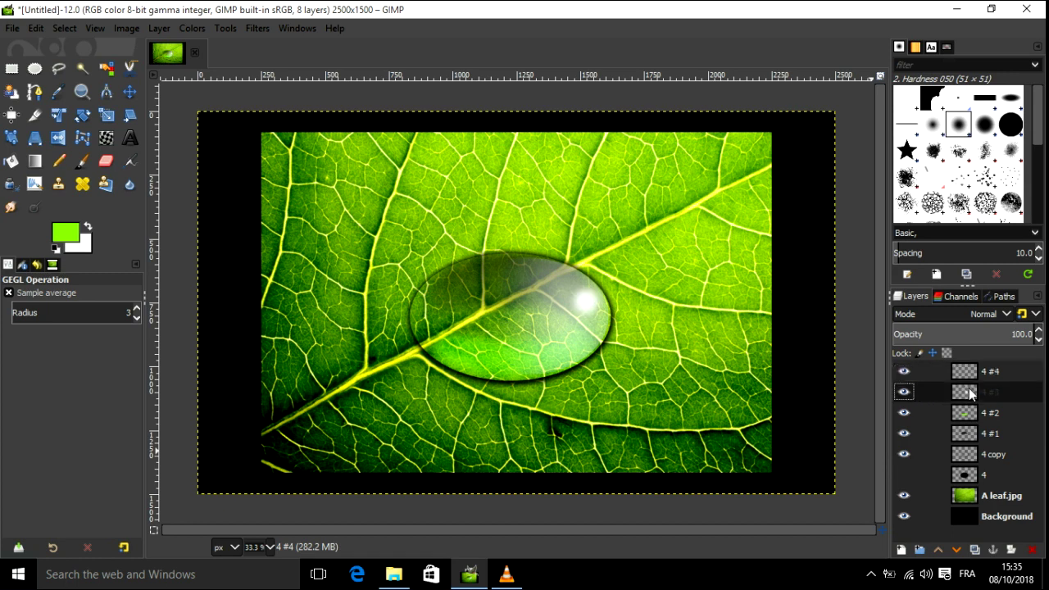
left_click(904, 392)
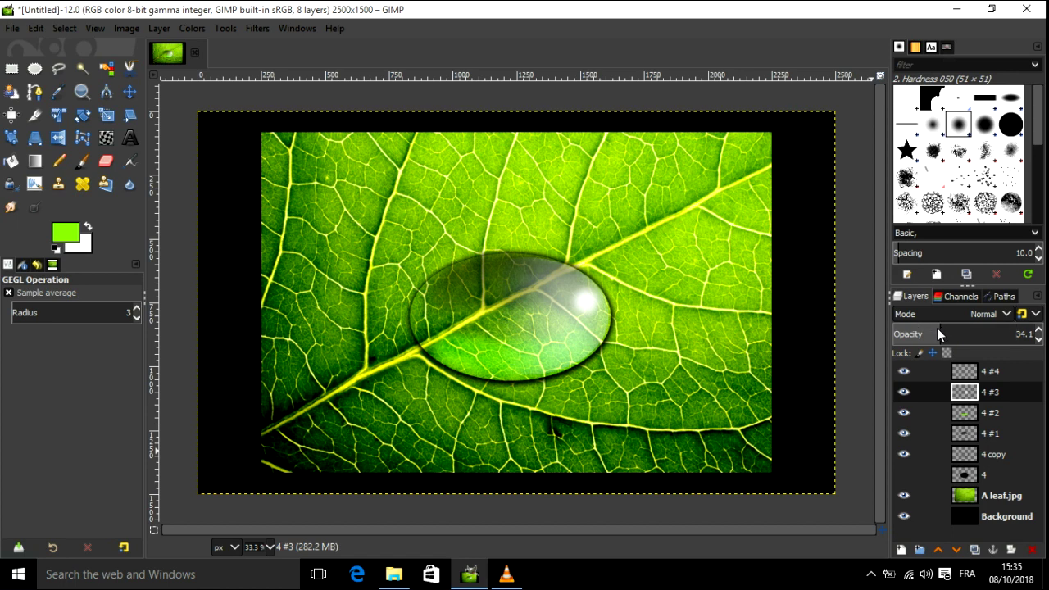
left_click_drag(941, 328, 930, 335)
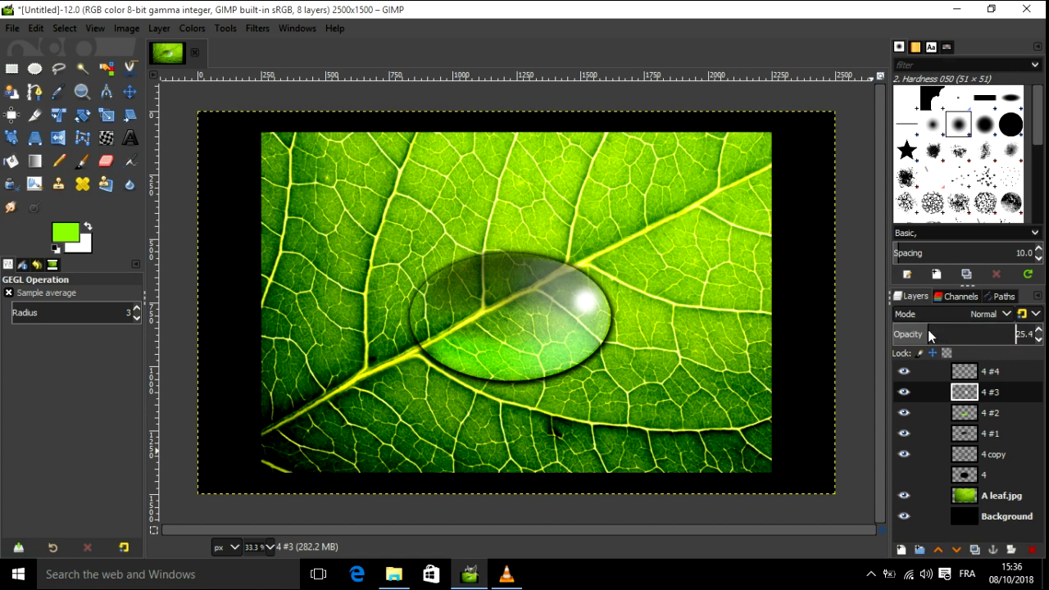
left_click(922, 331)
left_click_drag(921, 331, 928, 336)
left_click(967, 374)
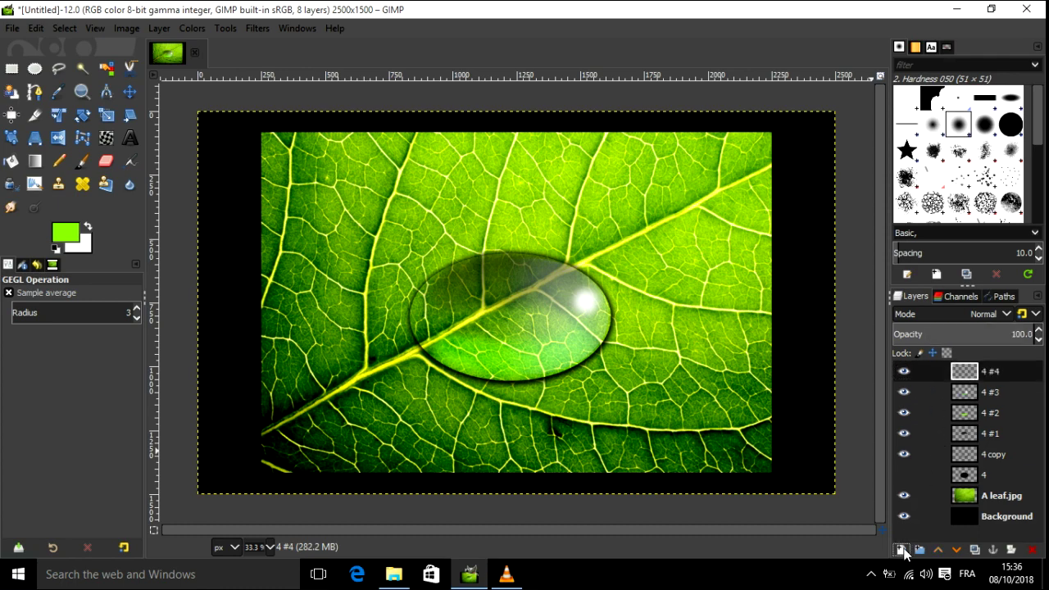
Add new layer 4 #5 and fill an oval over the water drop with white.
left_click(904, 551)
left_click(906, 536)
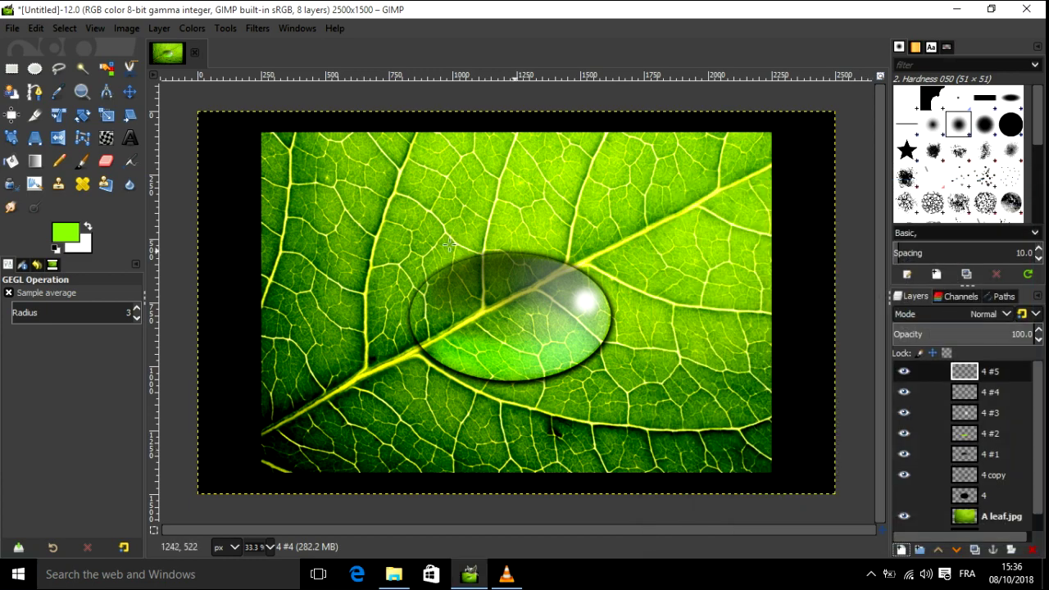
left_click(34, 69)
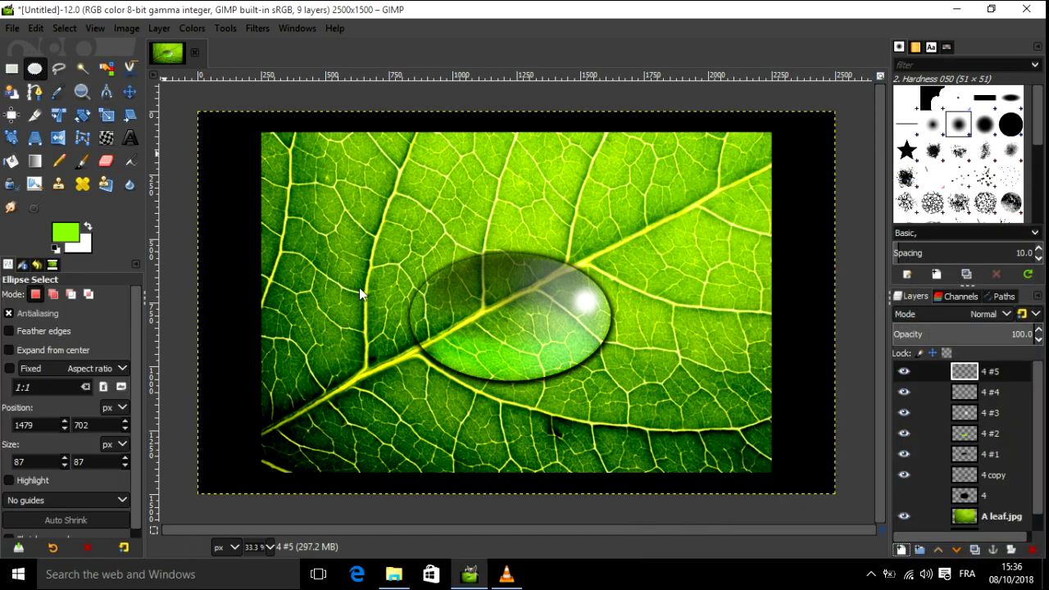
left_click_drag(414, 288, 527, 380)
left_click_drag(447, 325, 445, 305)
left_click_drag(511, 346, 518, 352)
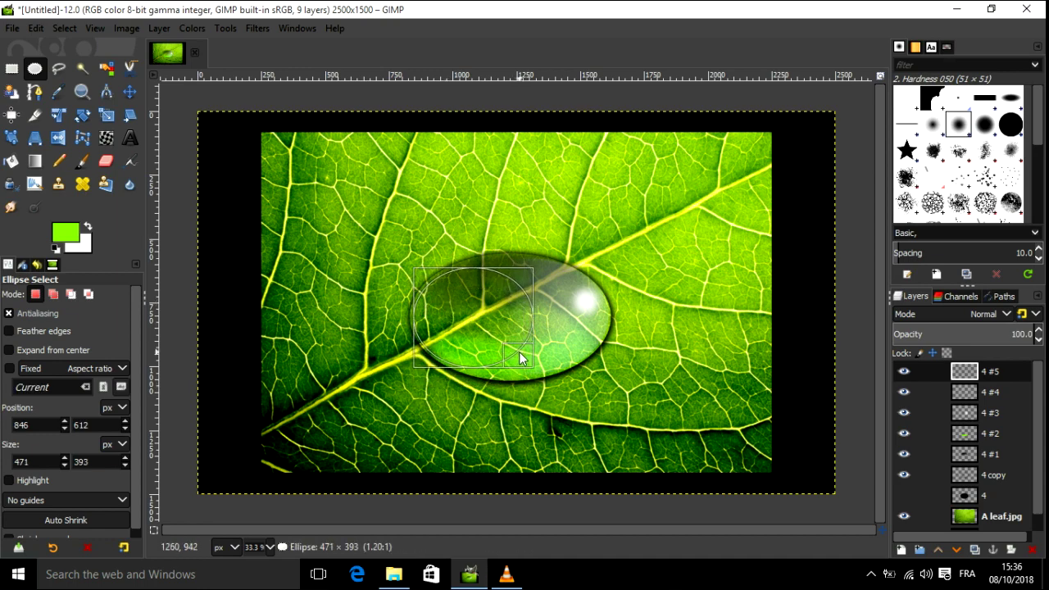
right_click(464, 313)
mouse_move(516, 353)
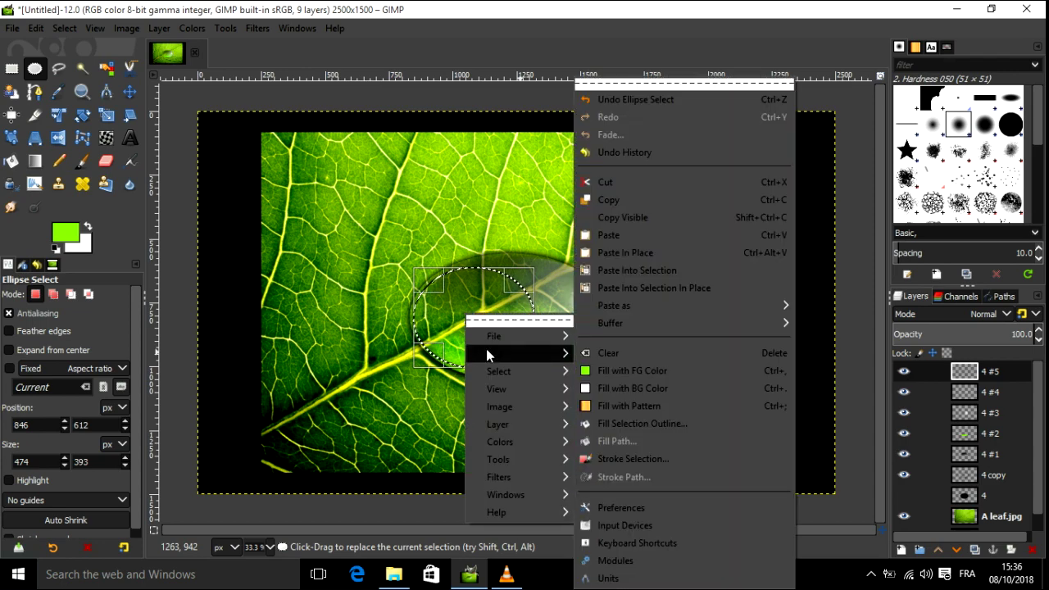
left_click(650, 386)
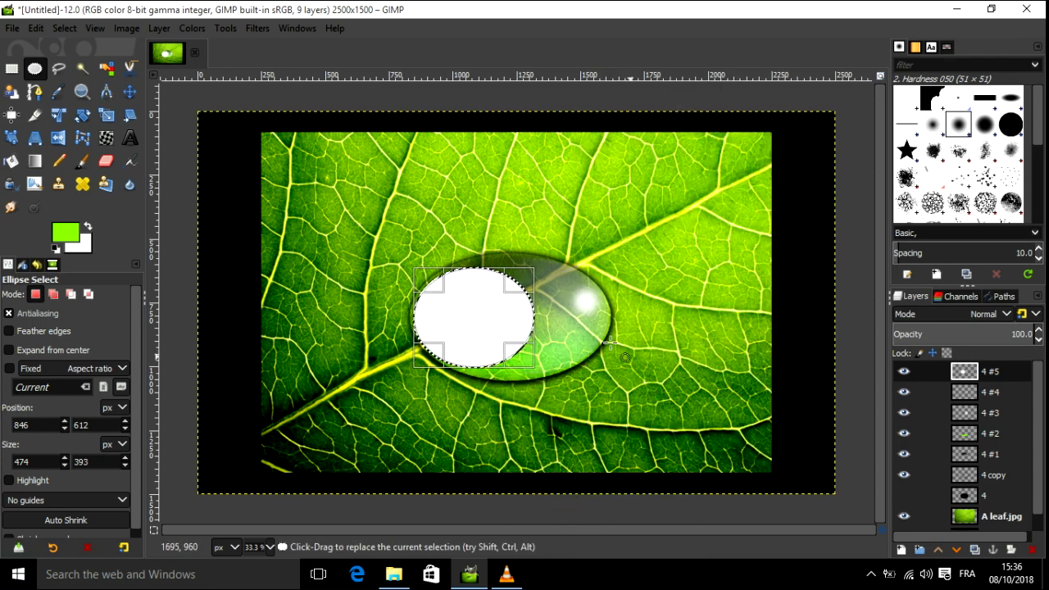
Shift the oval right and cut the white, leaving a crescent on the drop's left edge.
left_click_drag(463, 332, 488, 327)
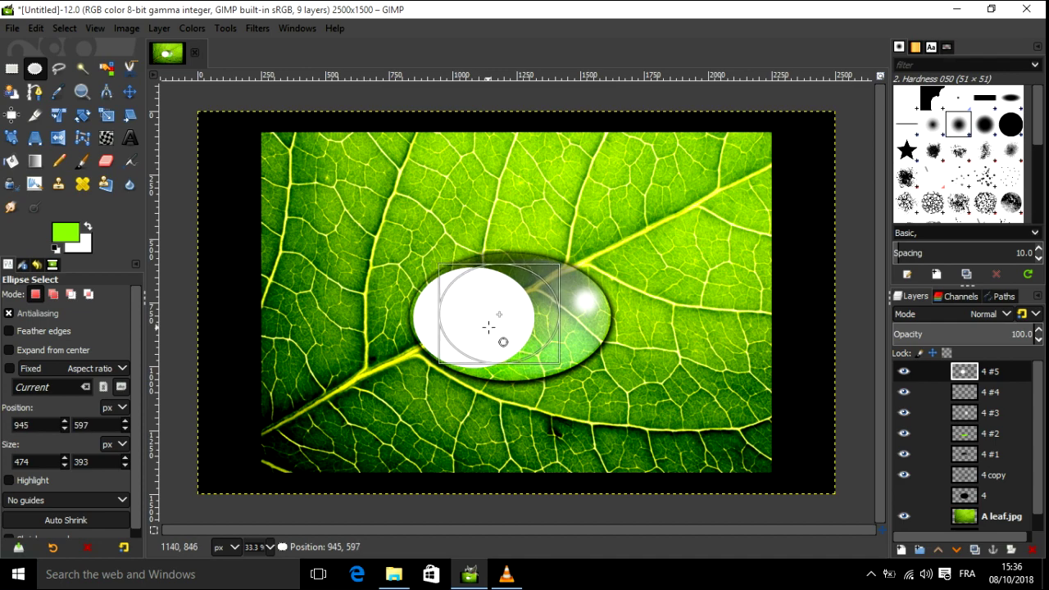
left_click_drag(464, 270, 463, 282)
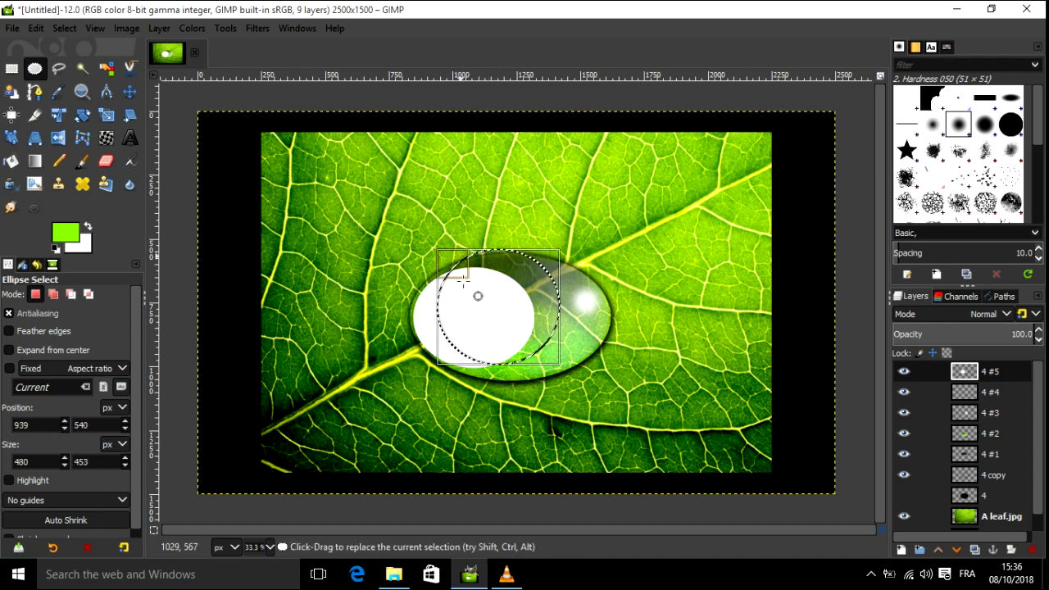
right_click(476, 307)
mouse_move(529, 345)
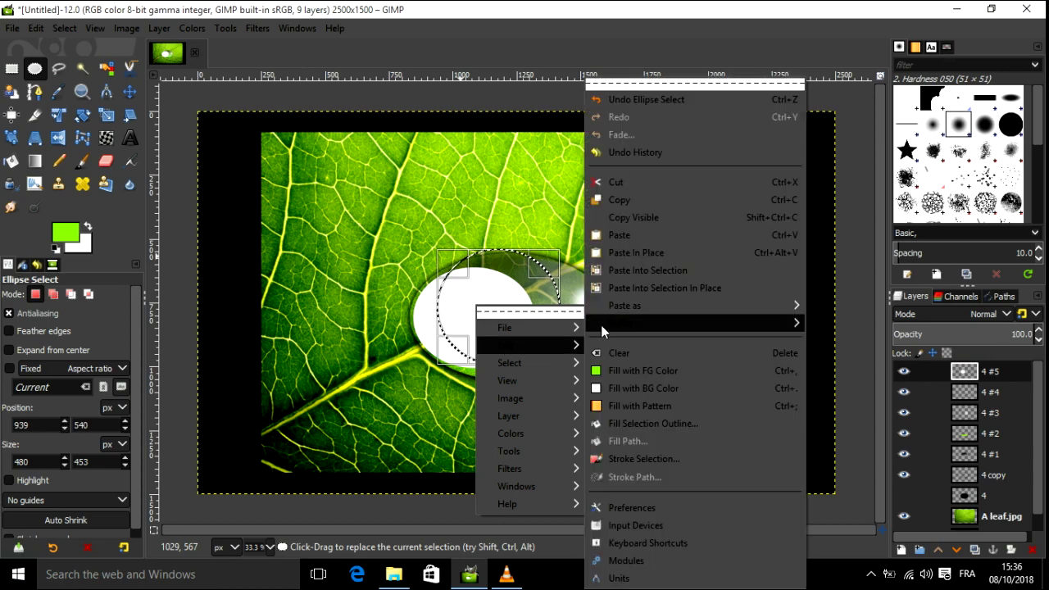
left_click(638, 176)
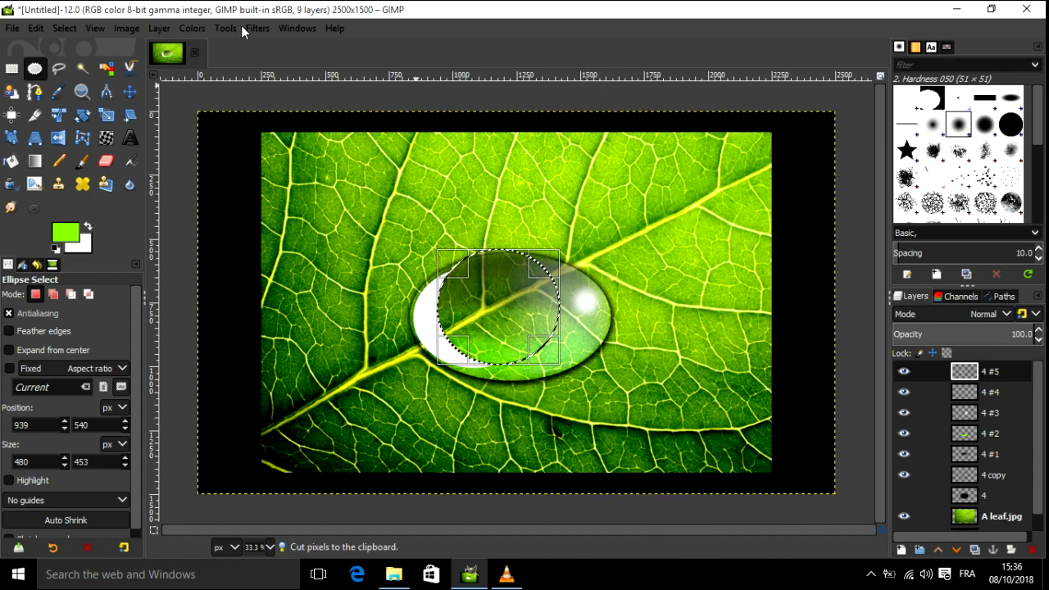
left_click(77, 28)
left_click(84, 64)
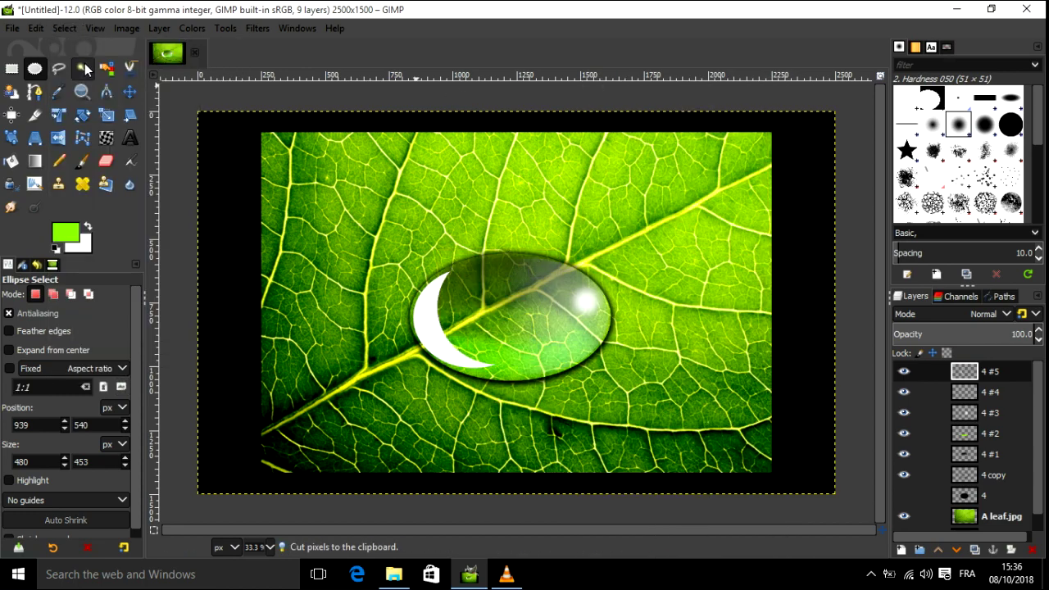
Apply a Gaussian Blur of size 49.81 to the white crescent on layer 4 #5.
left_click(257, 28)
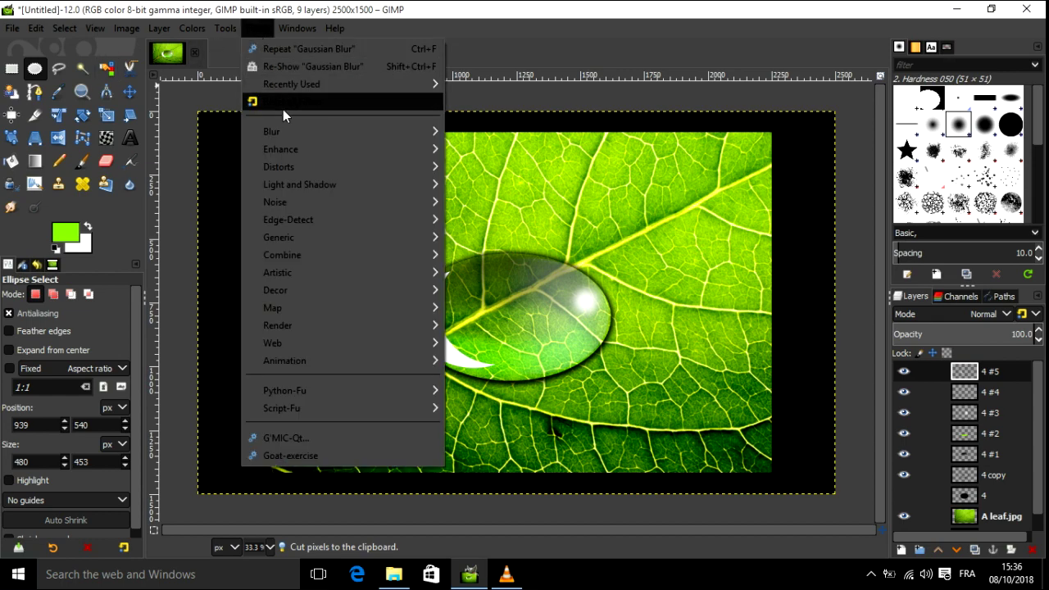
mouse_move(344, 131)
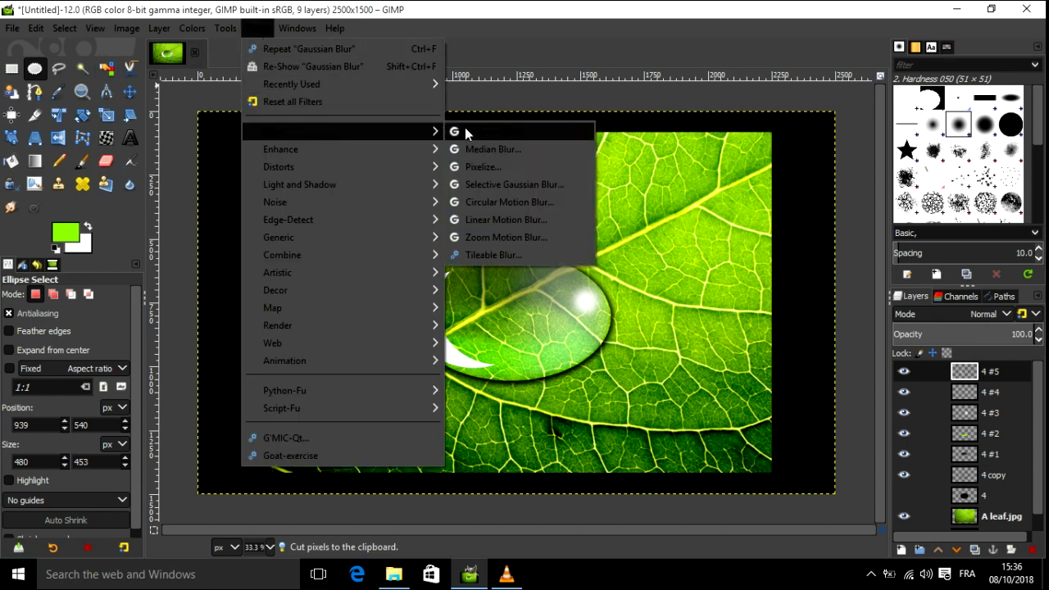
left_click(467, 131)
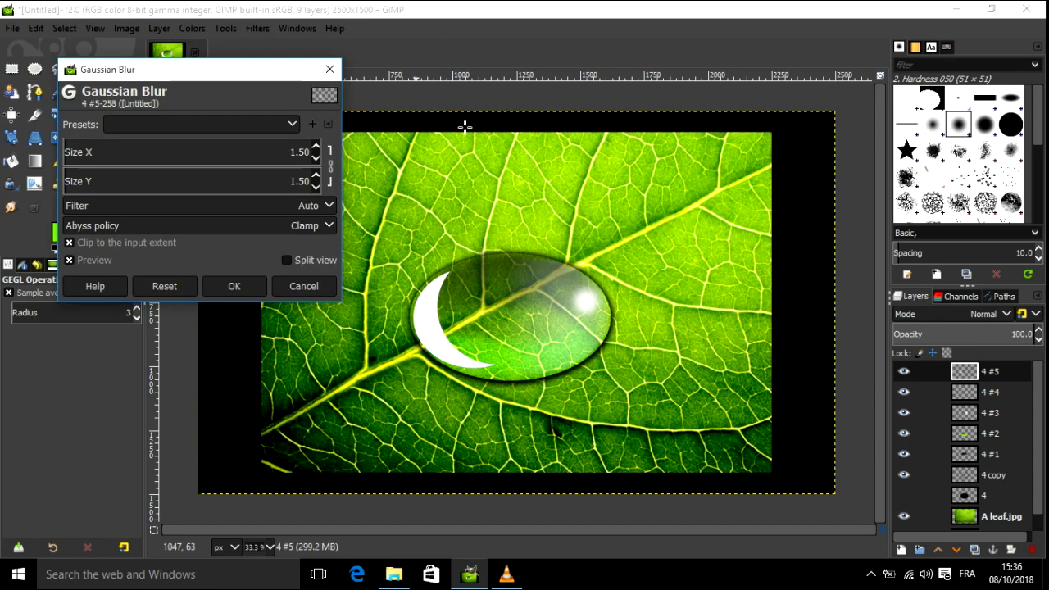
left_click(79, 153)
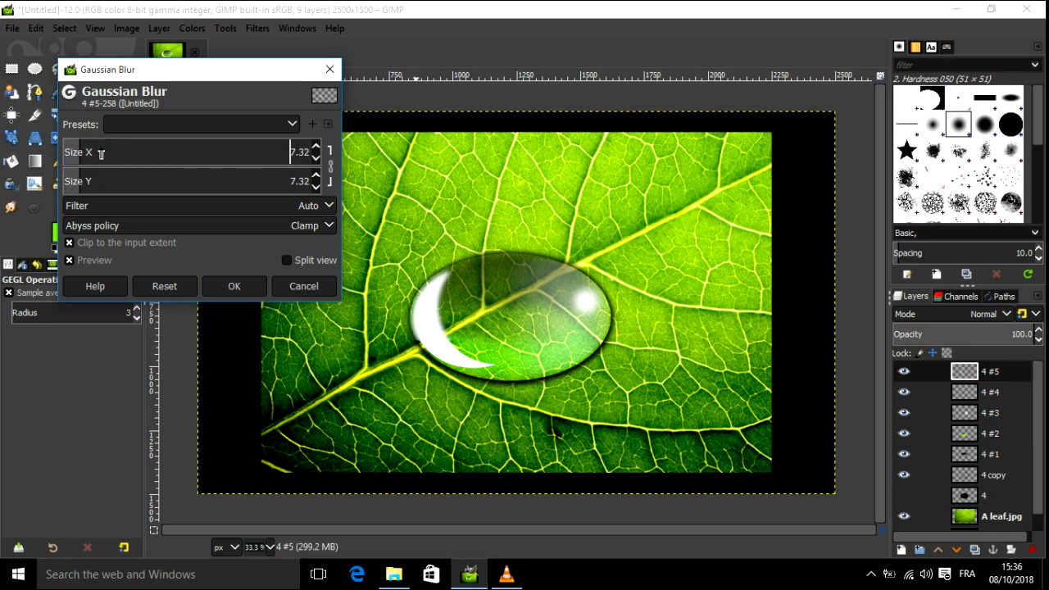
left_click(101, 153)
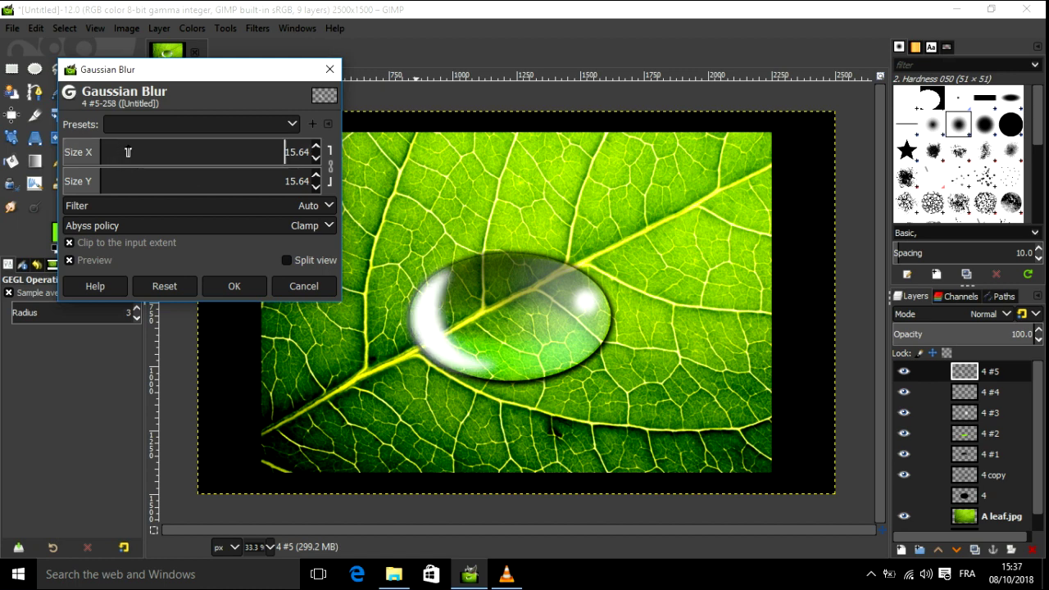
left_click(127, 152)
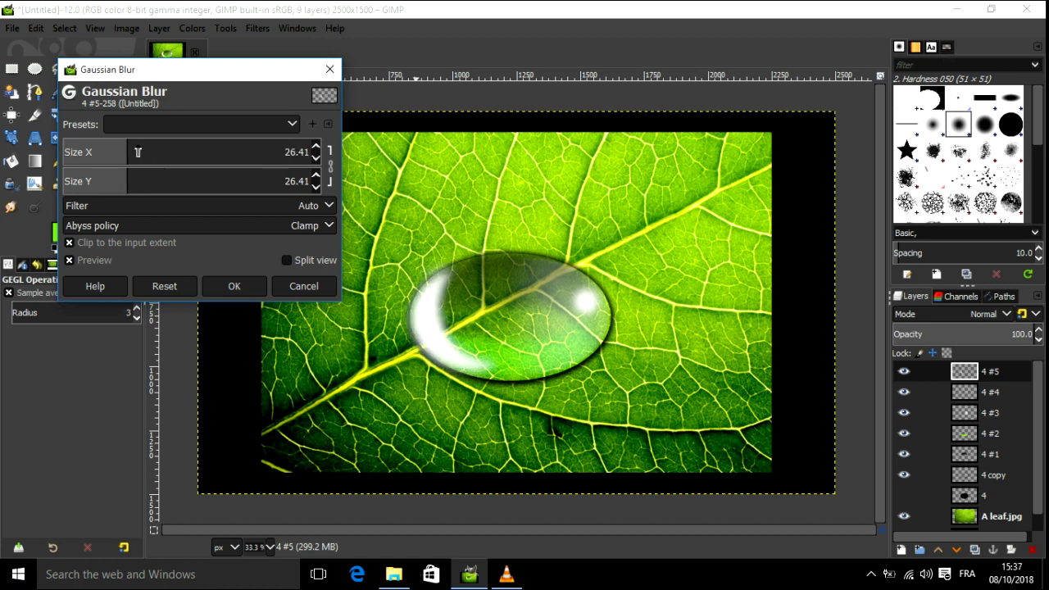
left_click(158, 153)
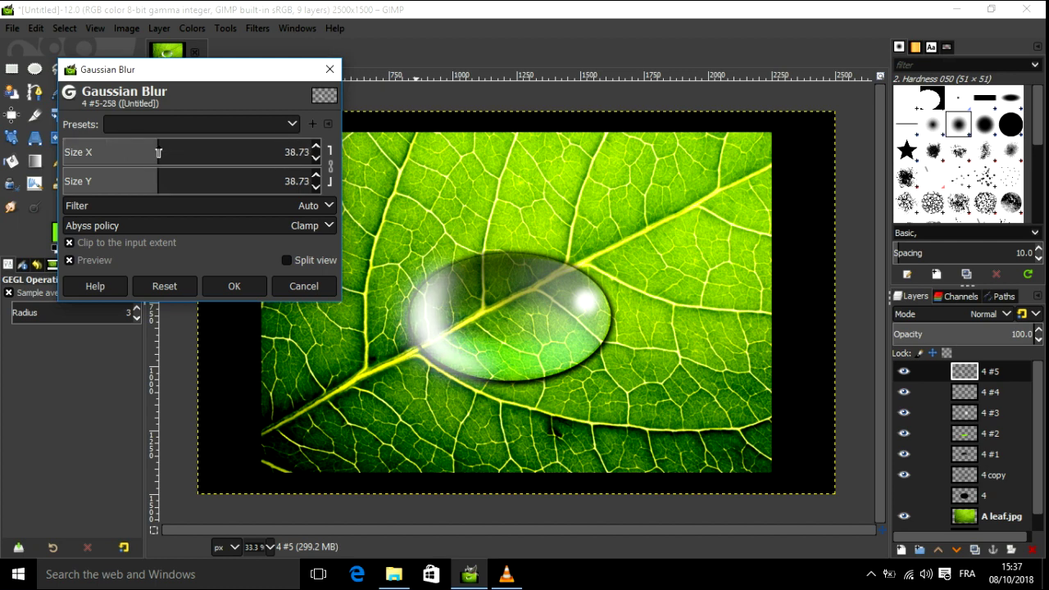
left_click(176, 154)
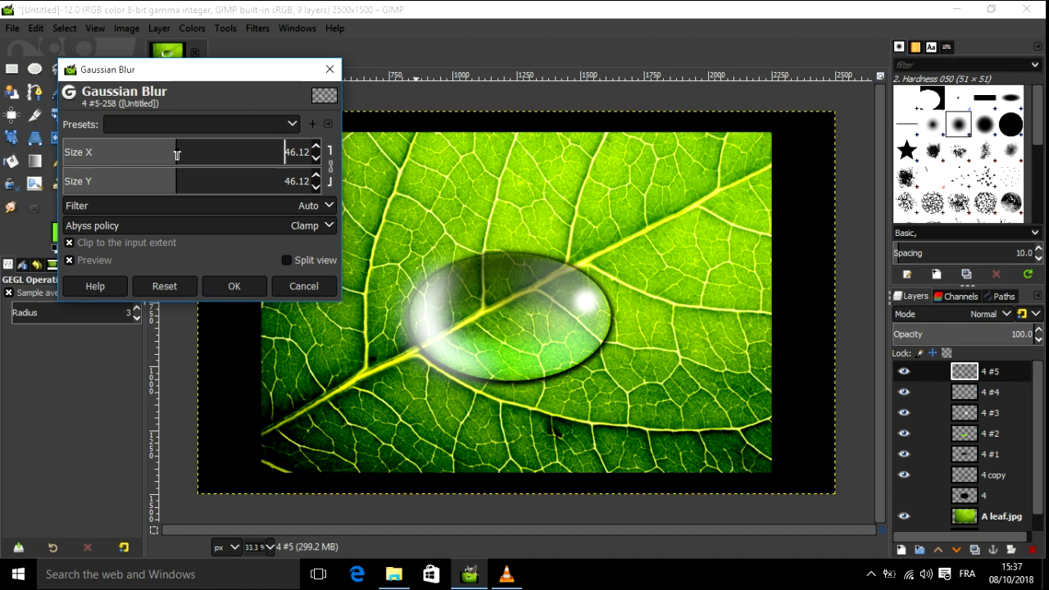
left_click(186, 156)
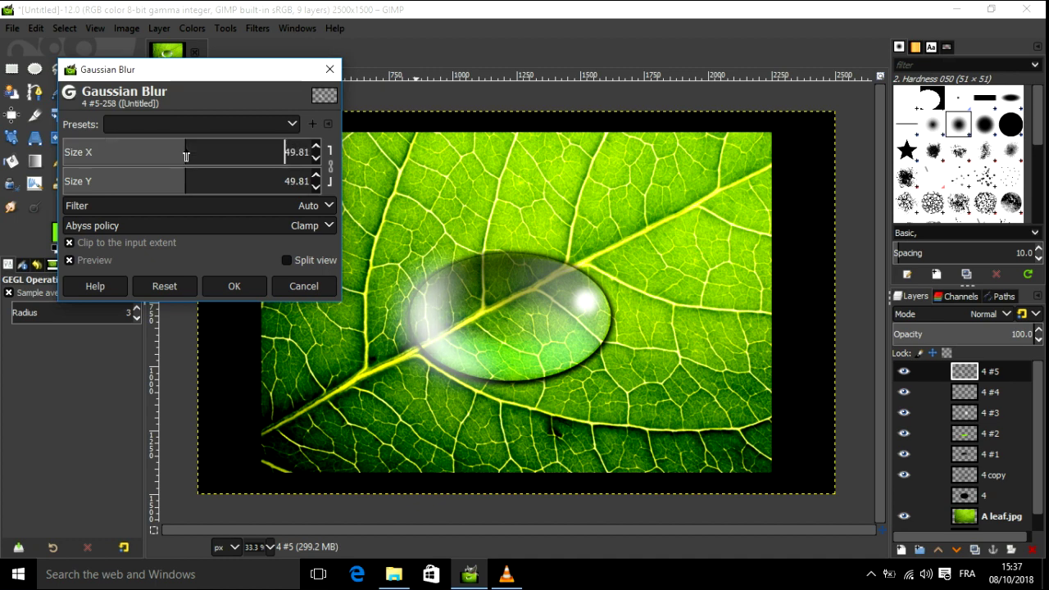
left_click(232, 286)
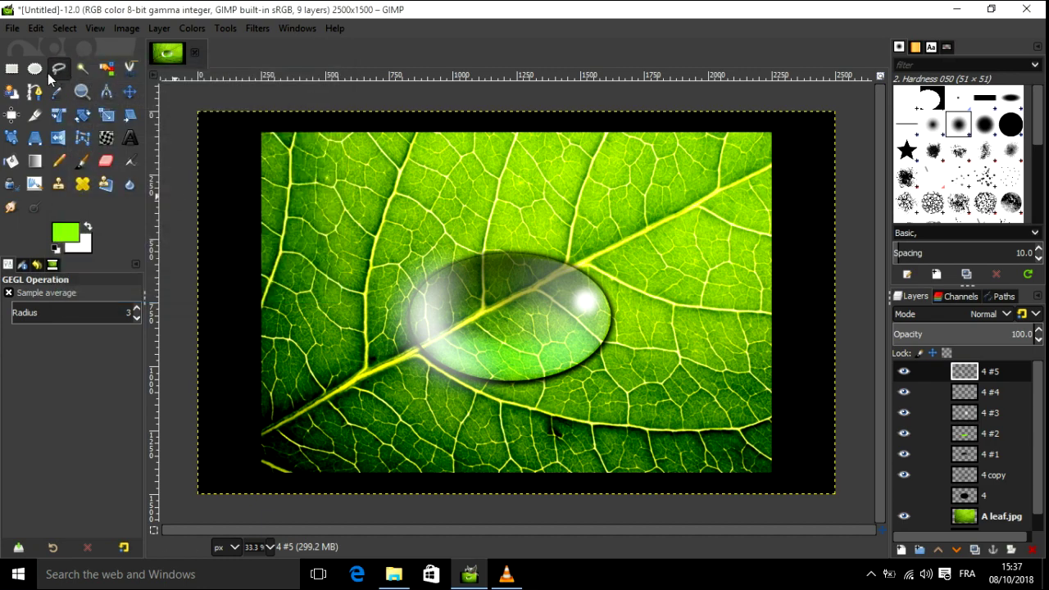
Cut away the blurred glow outside an ellipse fitted to the drop, then deselect.
left_click(35, 68)
mouse_move(435, 275)
left_mouse_down()
mouse_move(500, 307)
mouse_move(570, 381)
left_mouse_up()
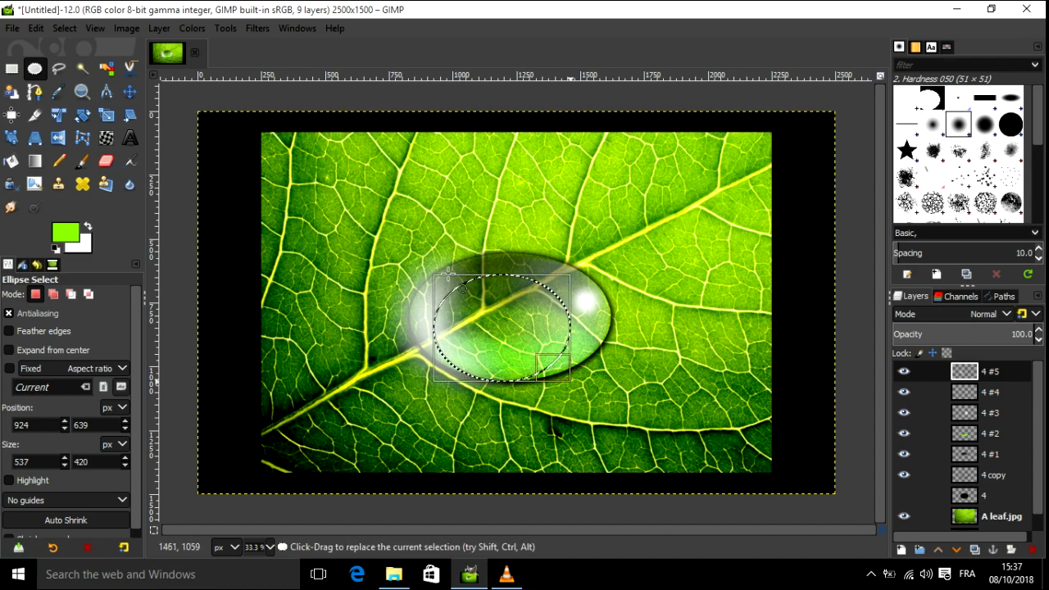
left_click_drag(460, 293, 440, 281)
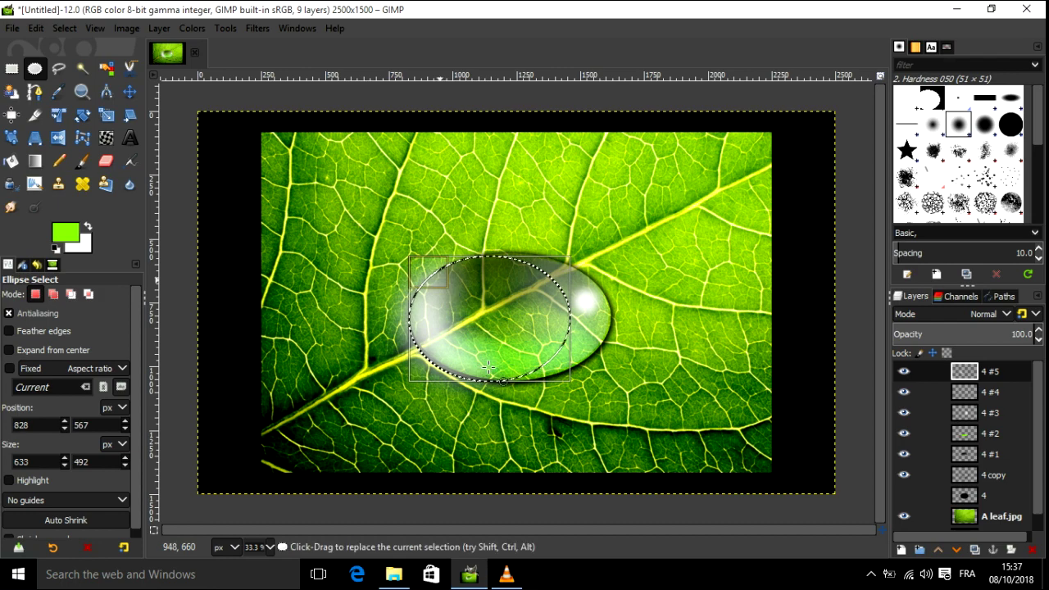
left_click_drag(489, 366, 492, 359)
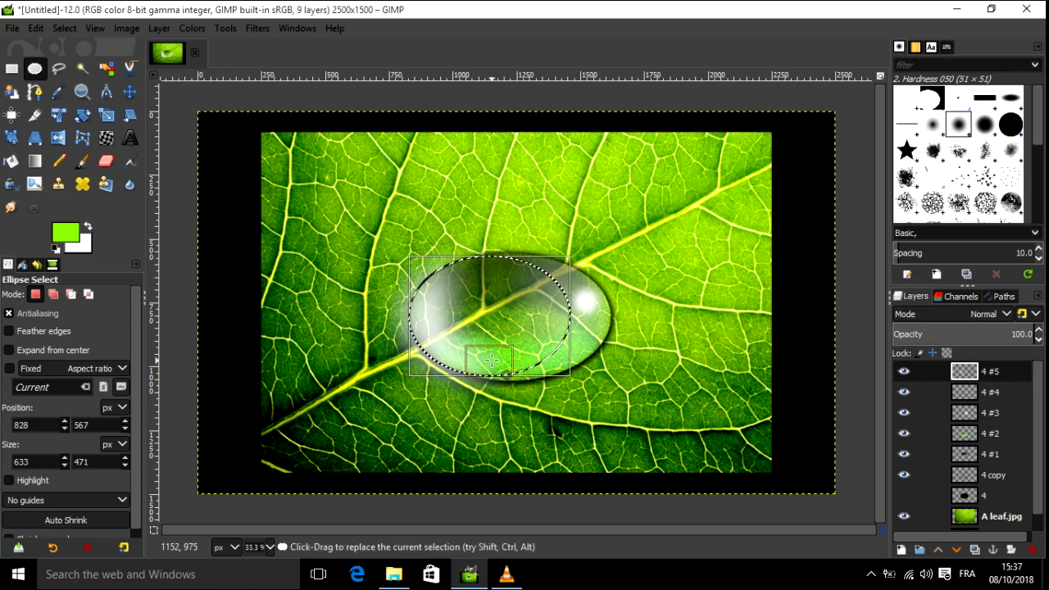
left_click(65, 28)
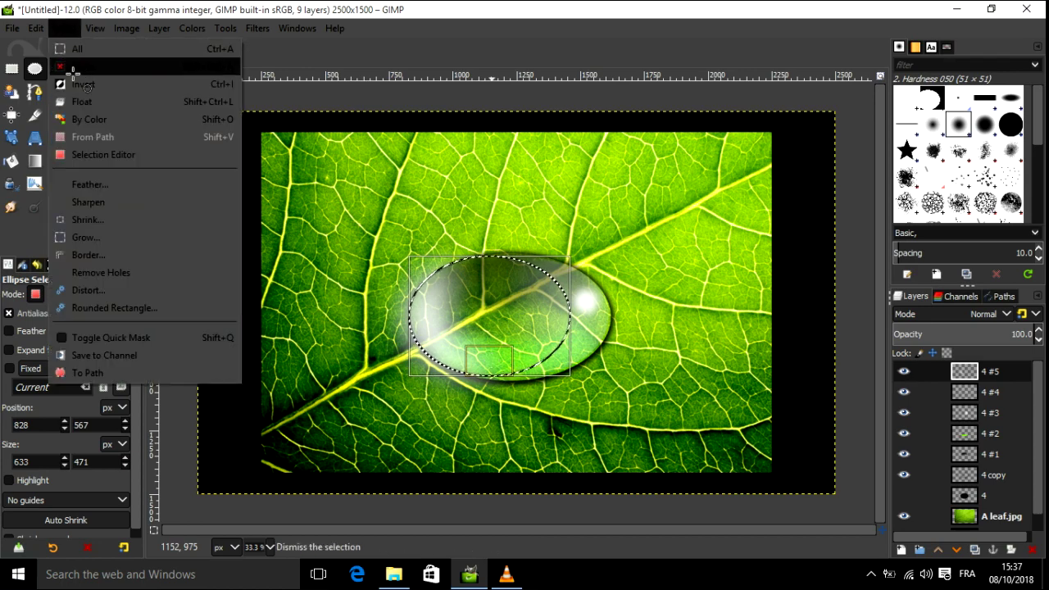
left_click(82, 84)
left_click(41, 31)
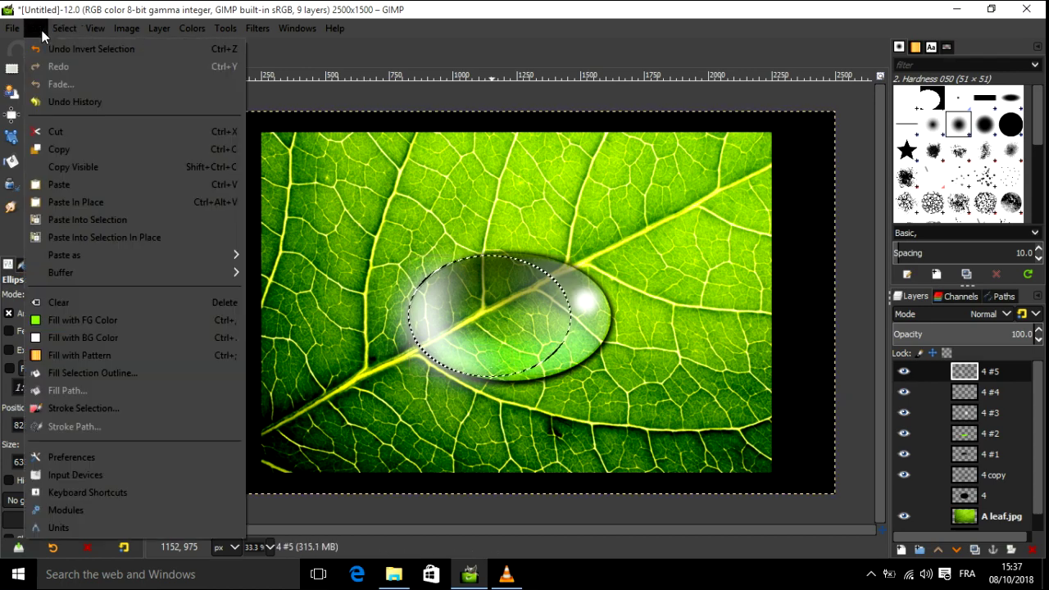
left_click(70, 131)
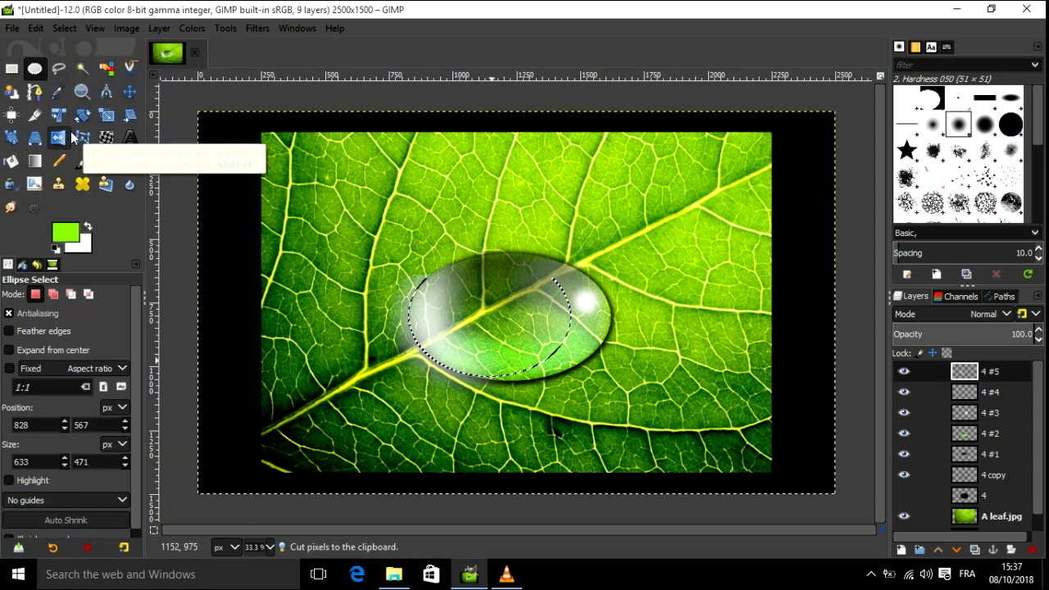
left_click(65, 29)
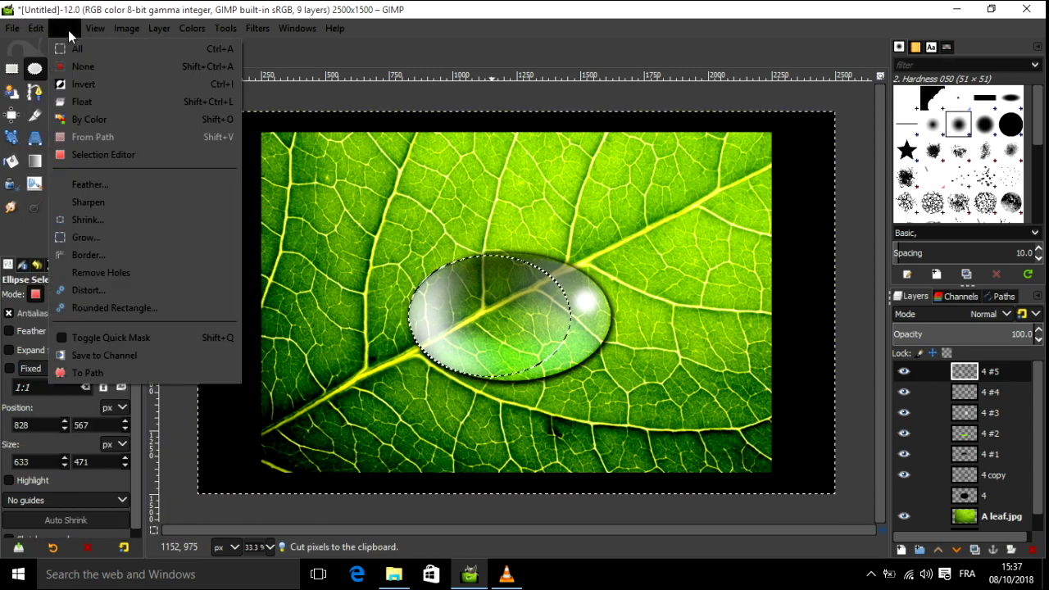
left_click(75, 59)
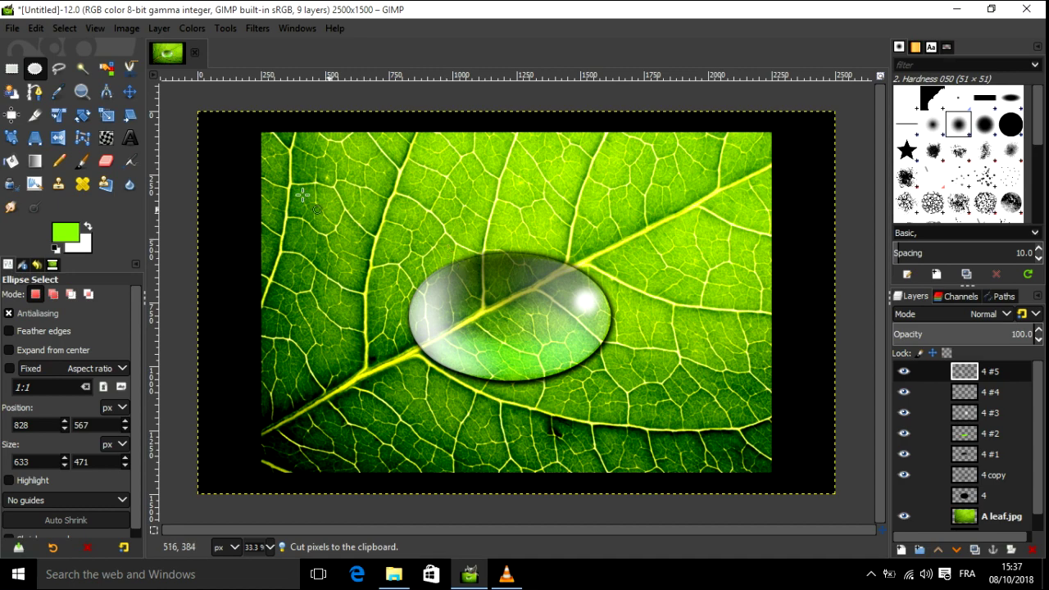
left_click(129, 91)
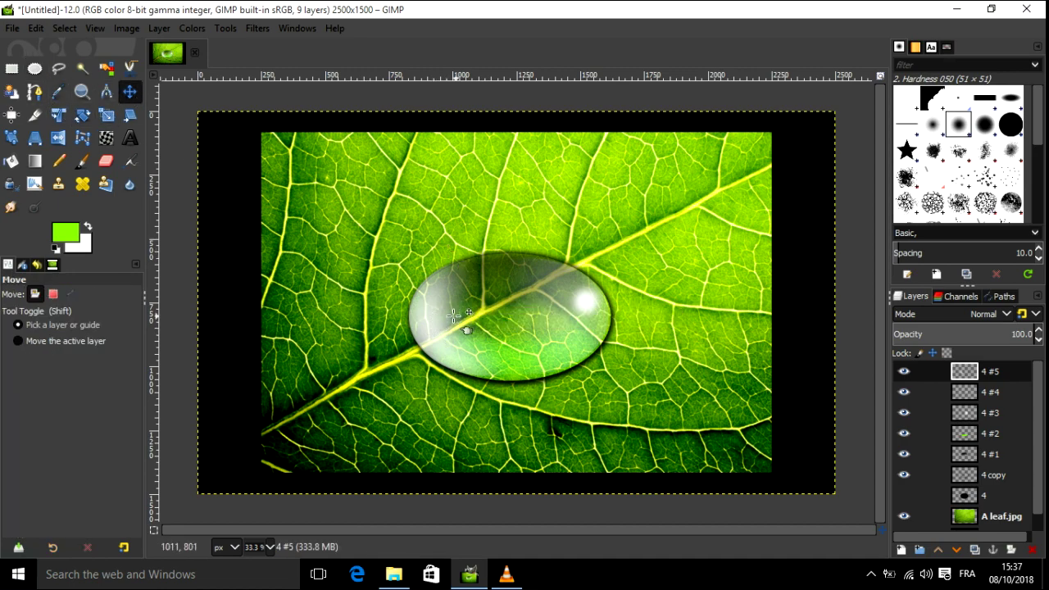
Nudge highlight layer 4 #5 slightly right and set its opacity to 31.4.
left_click_drag(440, 318, 442, 318)
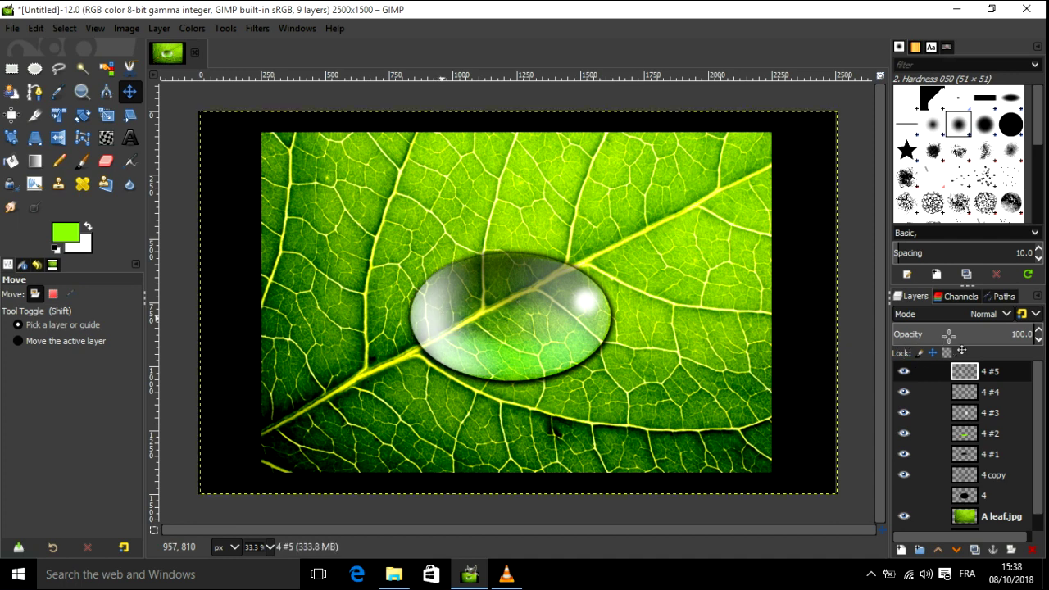
left_click(992, 336)
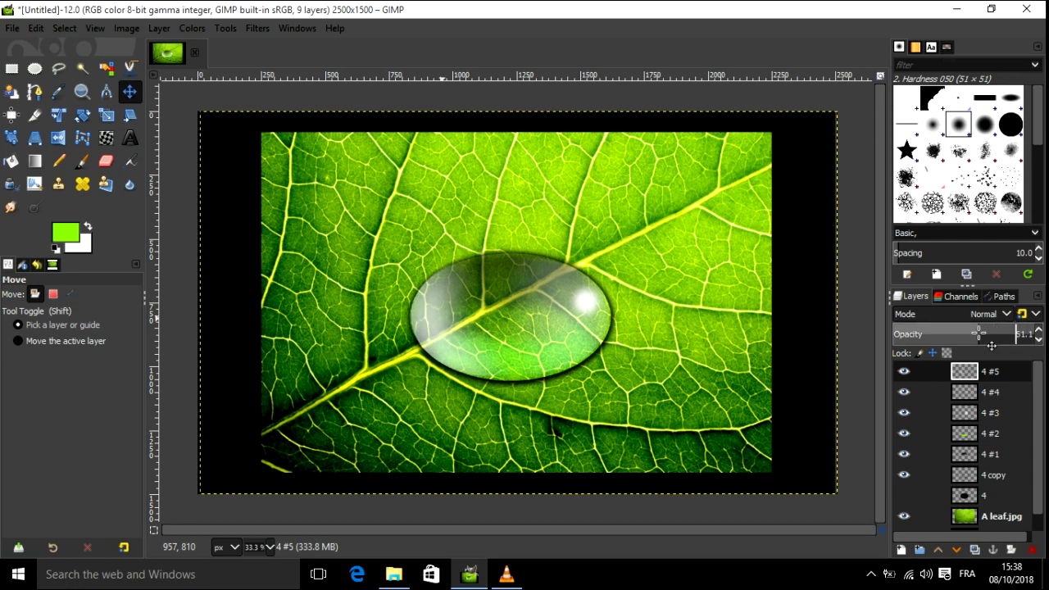
left_click(968, 332)
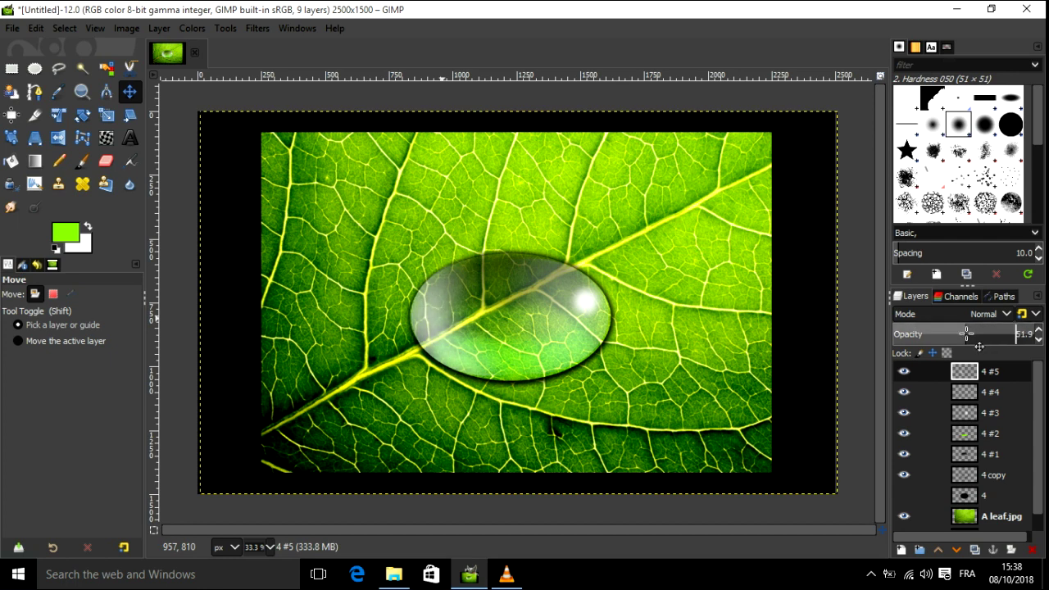
left_click_drag(968, 334, 948, 334)
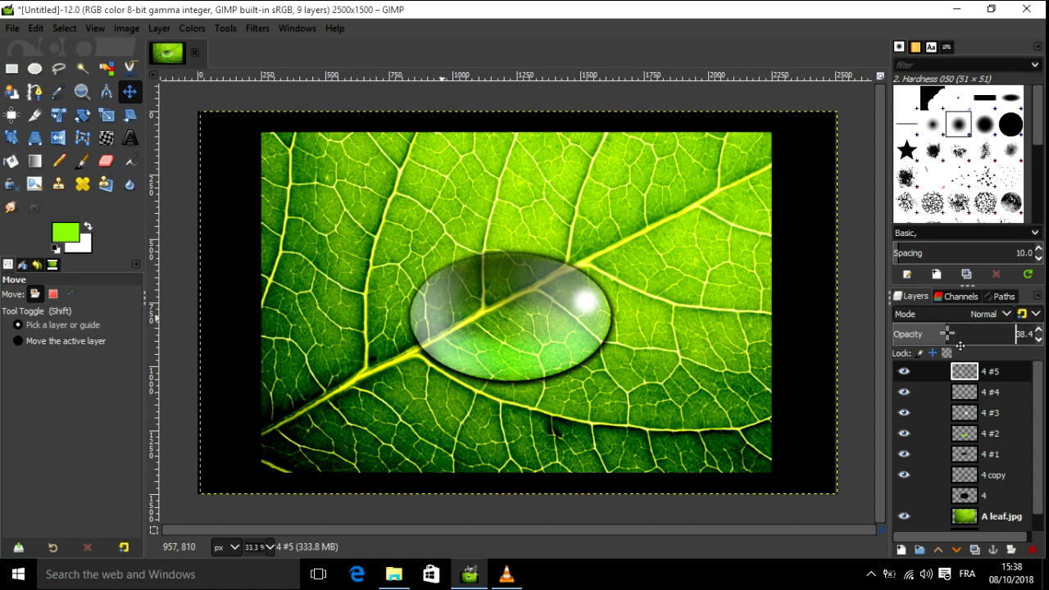
left_click_drag(947, 333, 942, 333)
left_click_drag(943, 333, 938, 334)
left_click(964, 434)
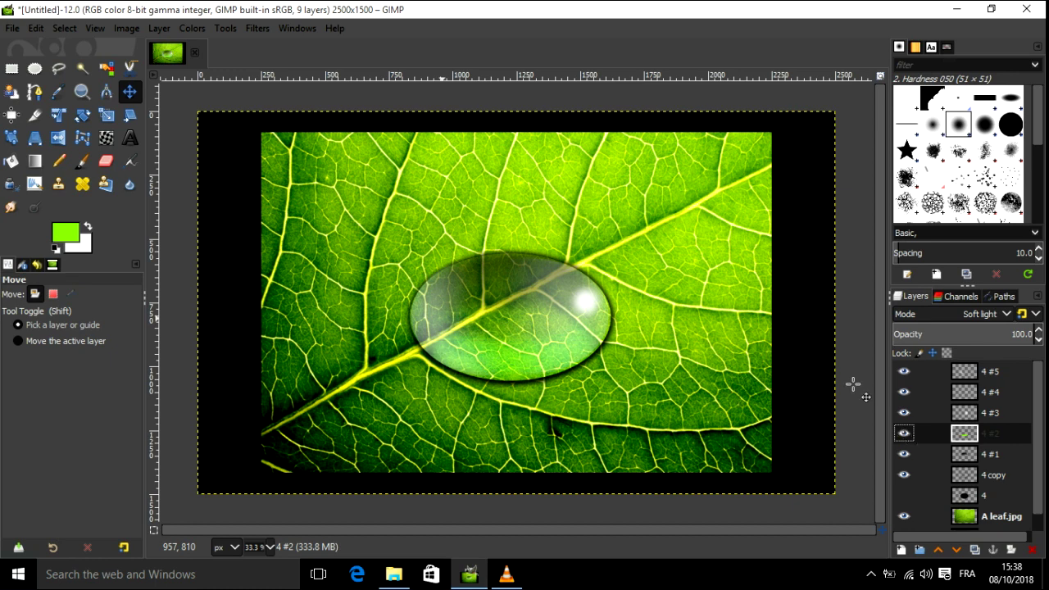
Duplicate layer 4 #2 as 4 #6 and give it a 55.35 Gaussian Blur.
left_click(904, 433)
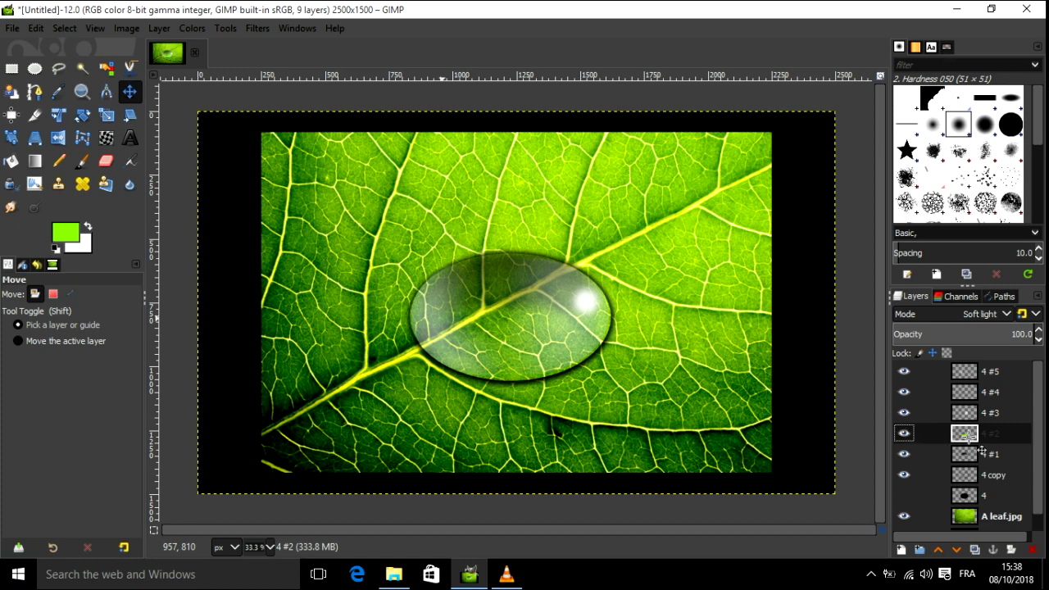
left_click(973, 550)
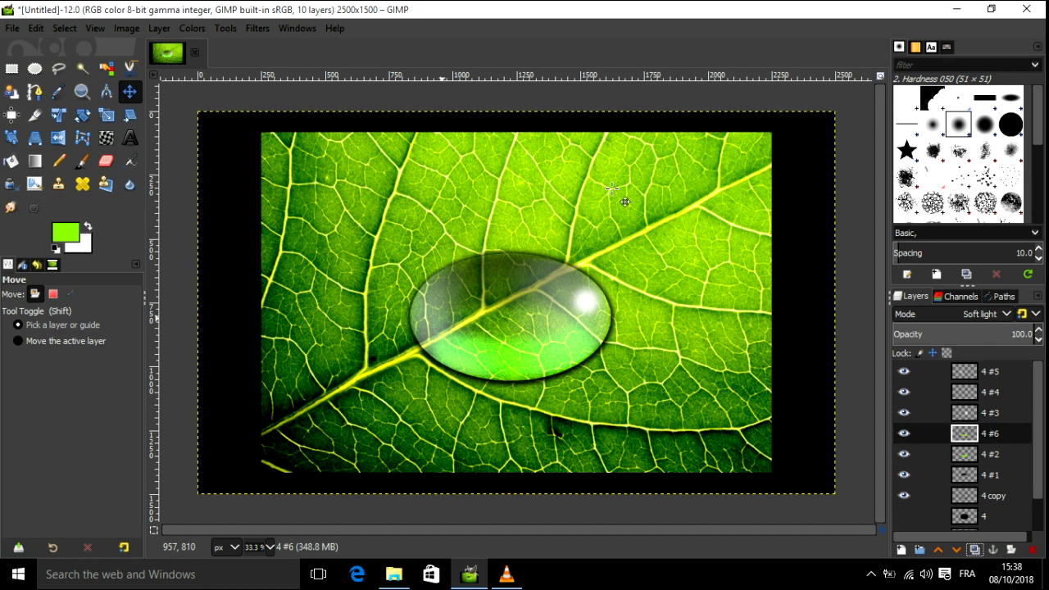
left_click(257, 29)
mouse_move(279, 132)
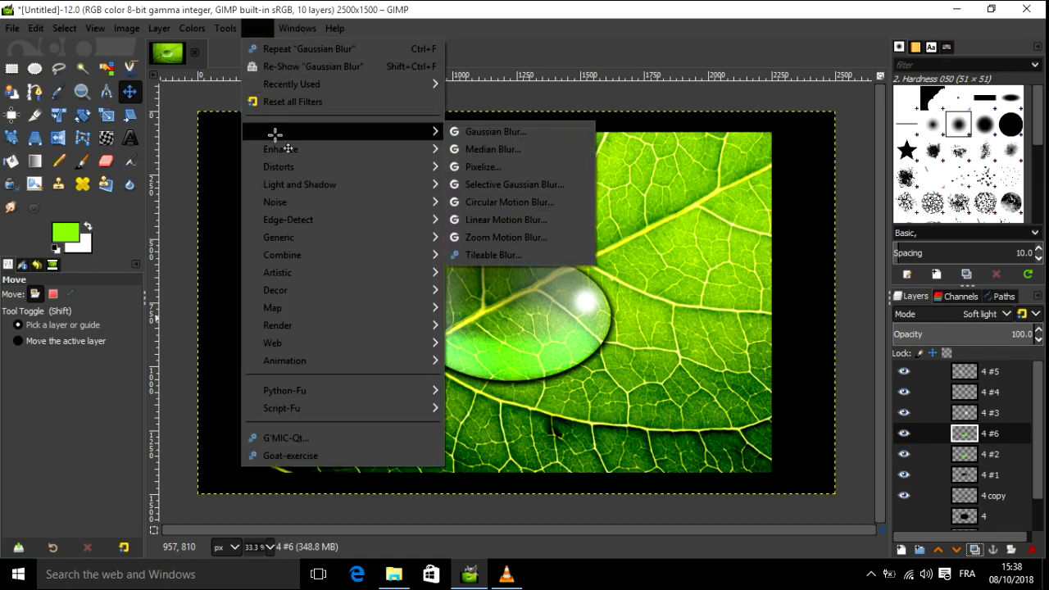
left_click(488, 132)
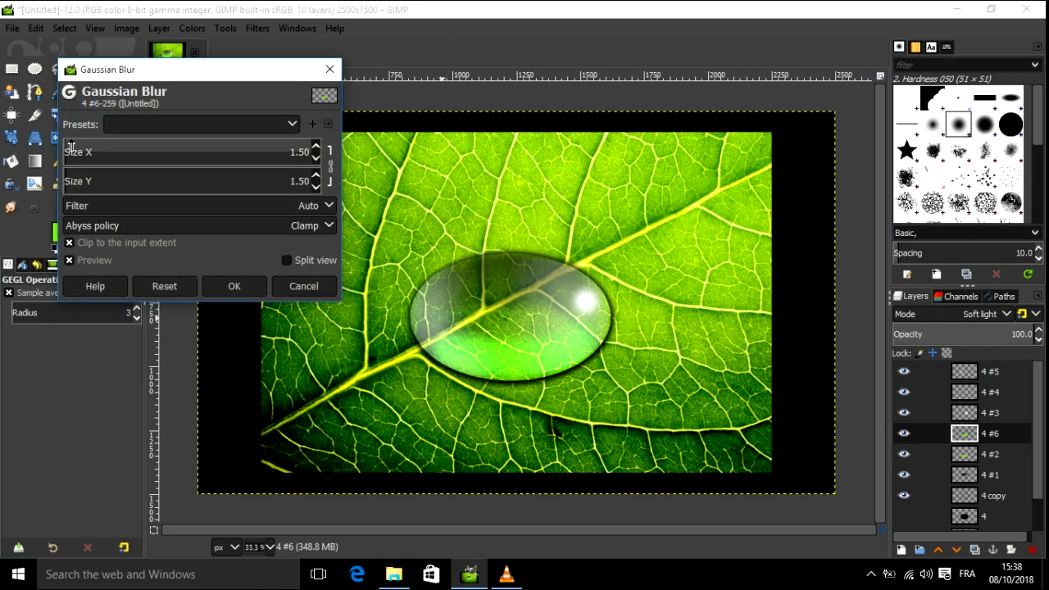
left_click_drag(112, 153, 122, 153)
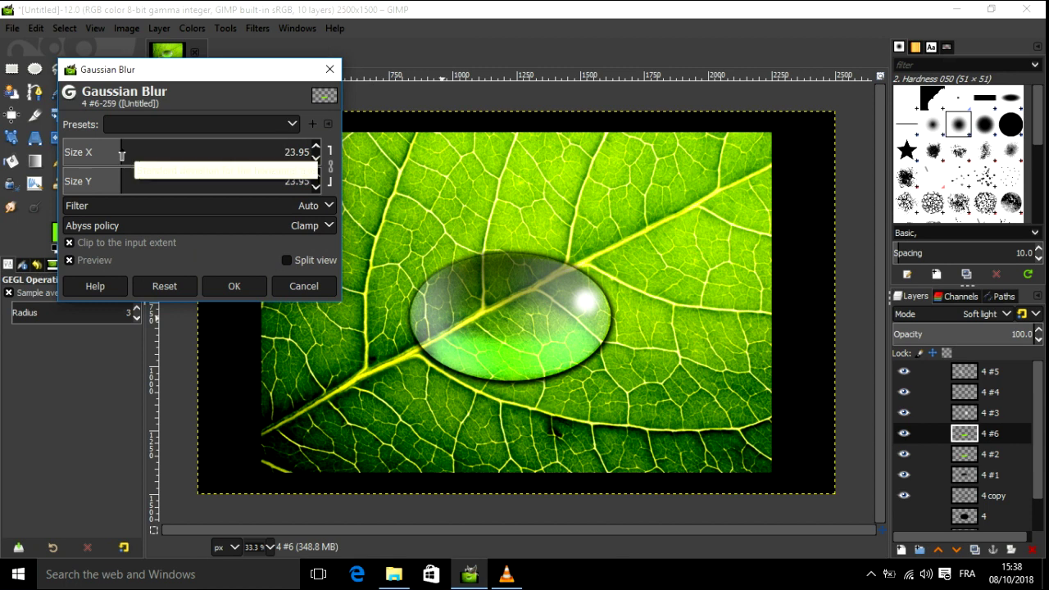
left_click(145, 156)
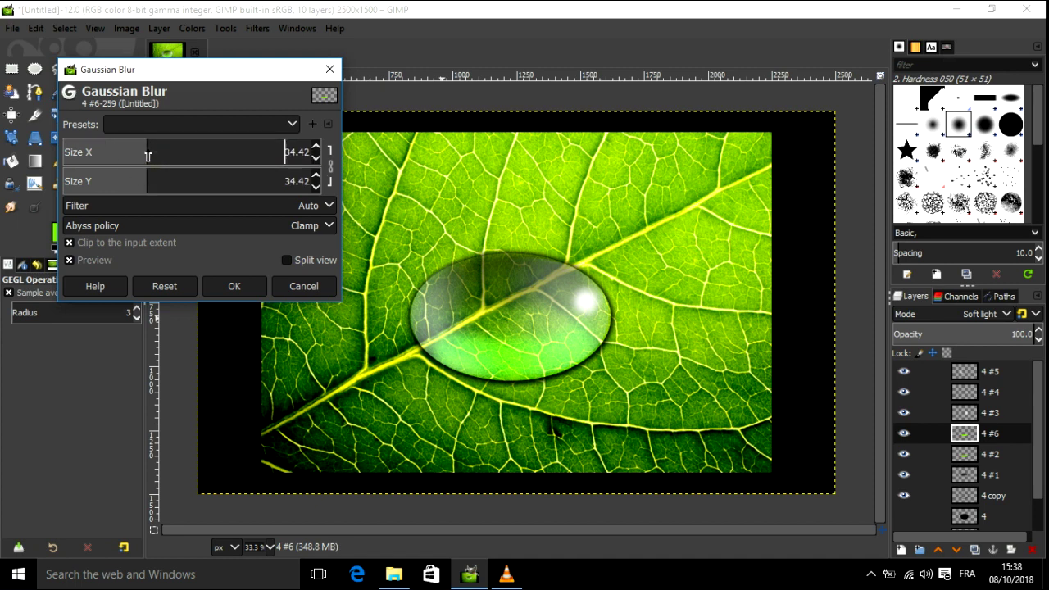
left_click(172, 159)
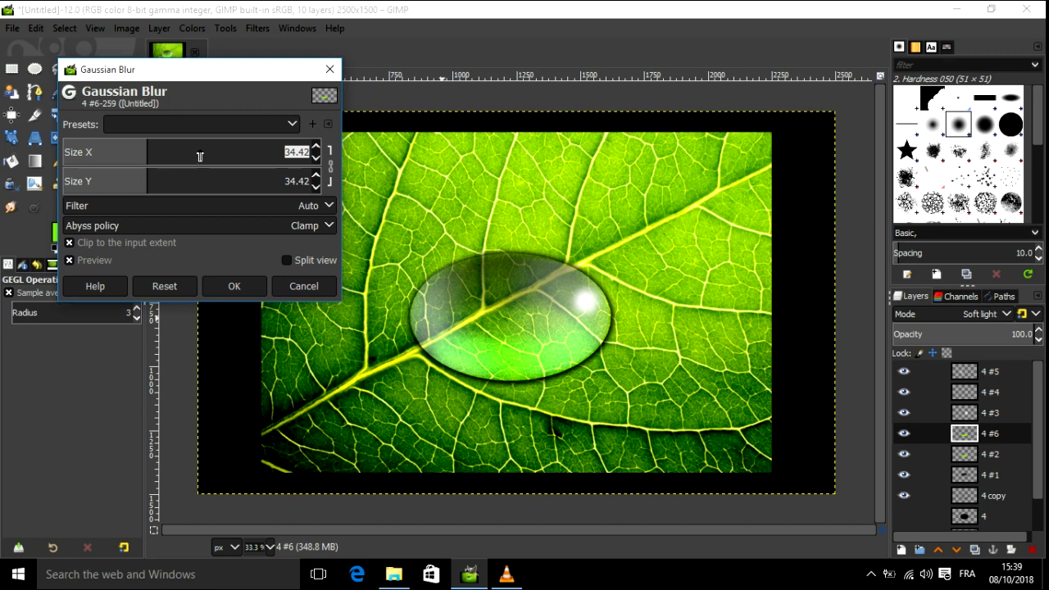
left_click(199, 156)
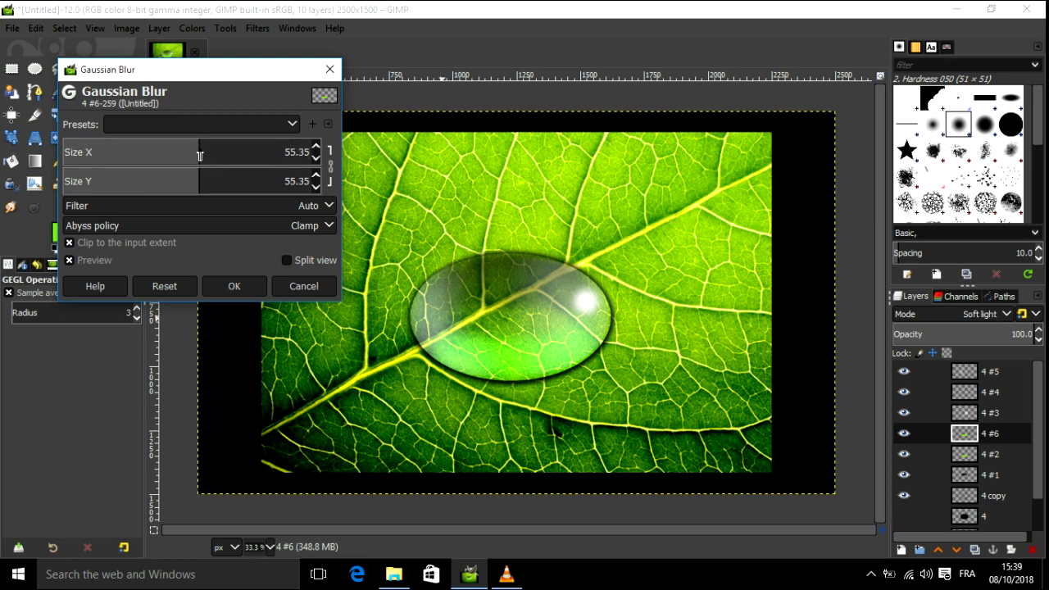
left_click(234, 285)
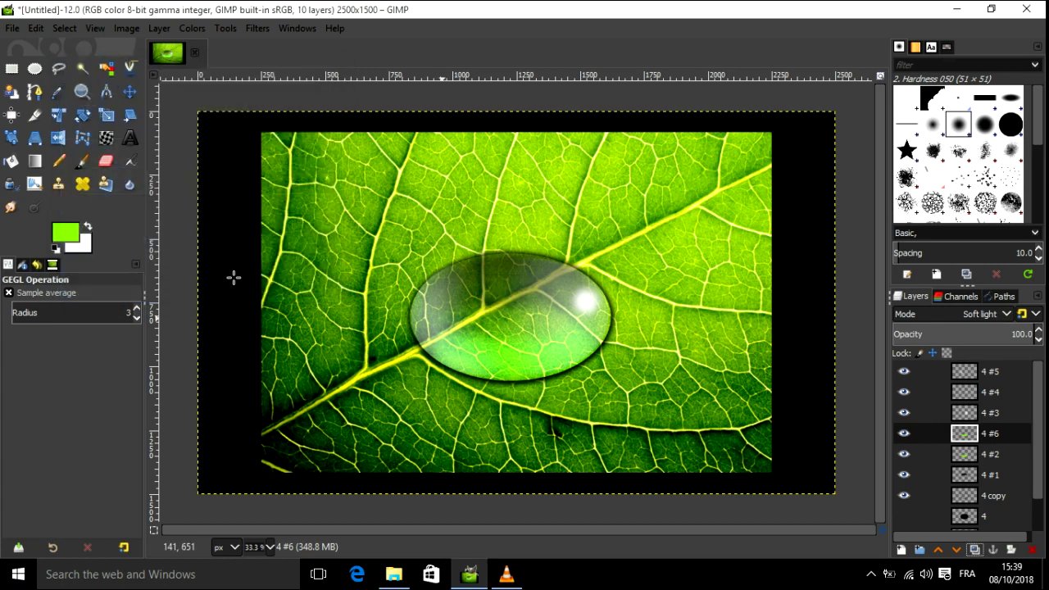
Fit an ellipse selection snugly around the water drop's outline.
left_click(41, 70)
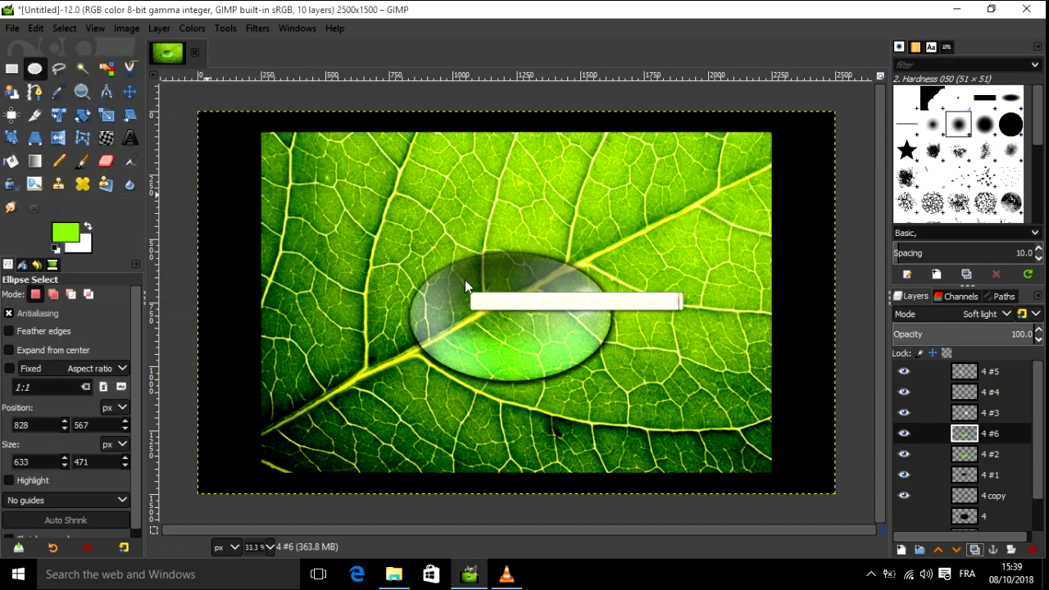
left_click_drag(425, 268, 608, 379)
left_click(465, 323)
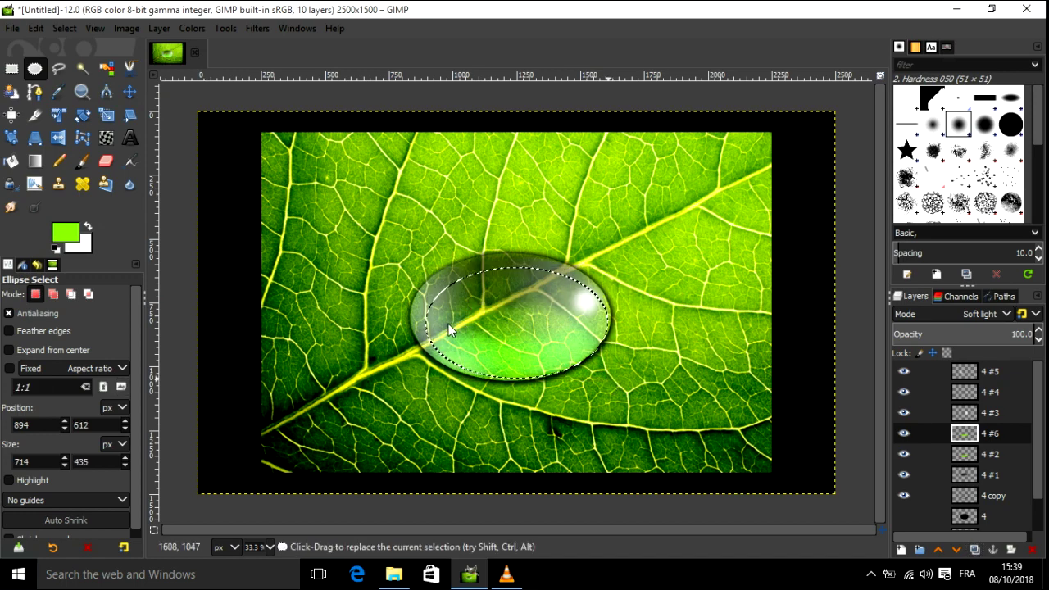
left_click_drag(448, 324, 434, 323)
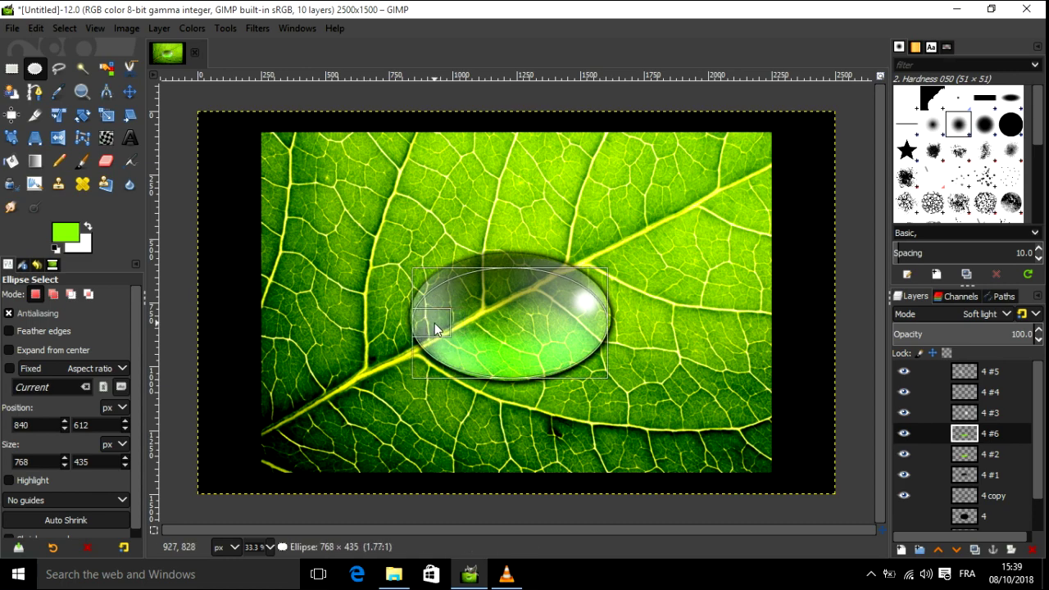
left_click(451, 330)
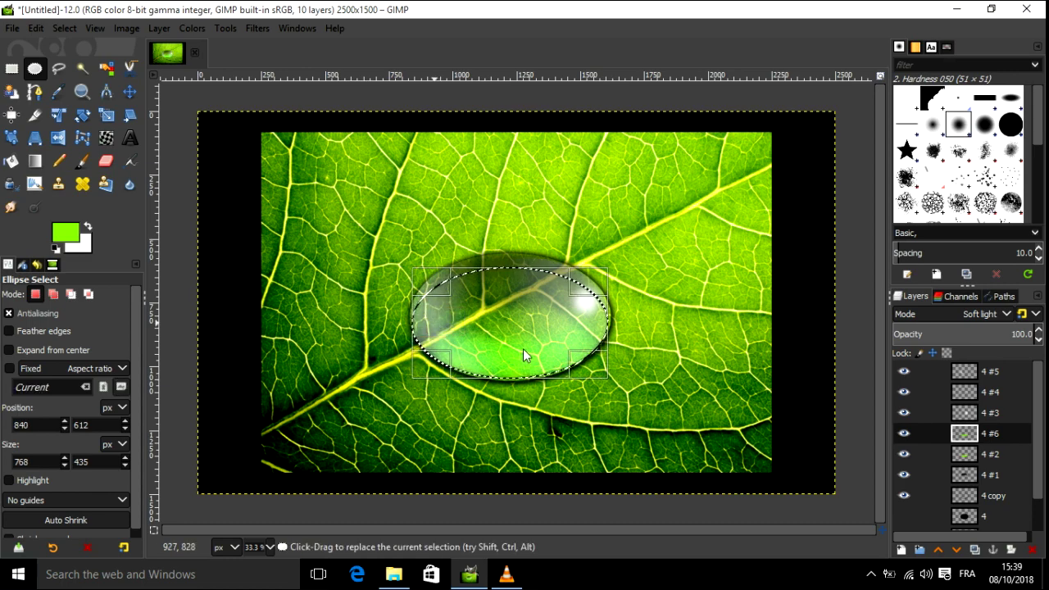
left_click_drag(446, 364, 446, 367)
left_click_drag(512, 273, 512, 267)
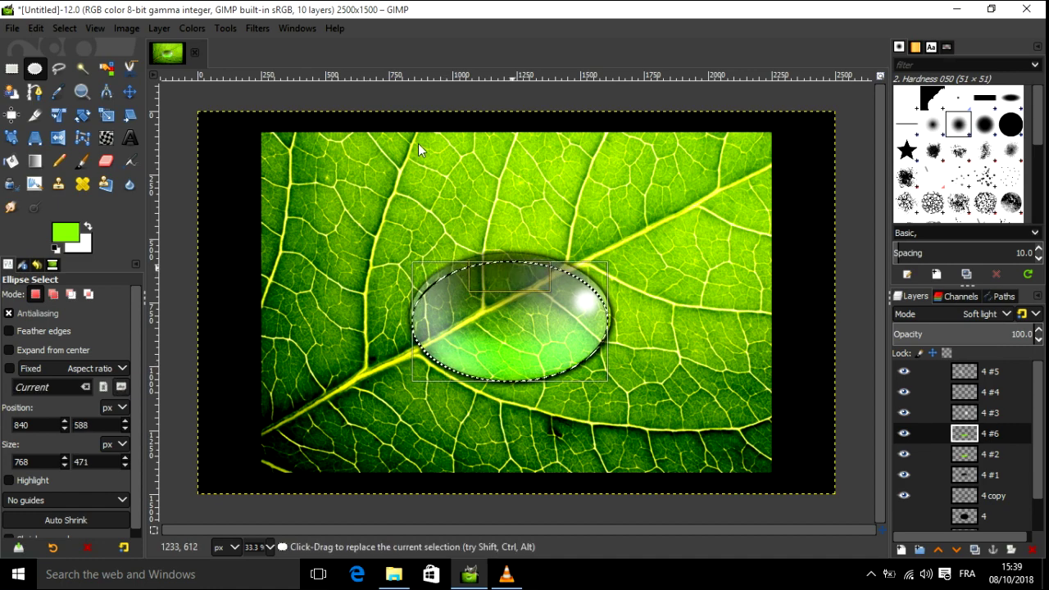
Invert the selection, cut the blurred glow outside the drop, and deselect.
left_click(74, 32)
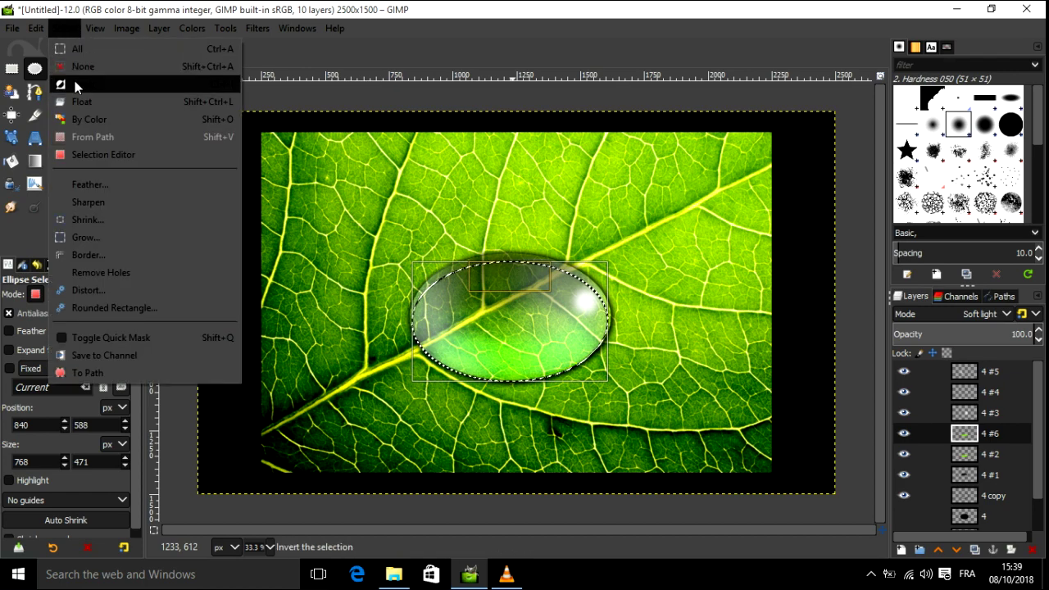
left_click(75, 82)
left_click(36, 28)
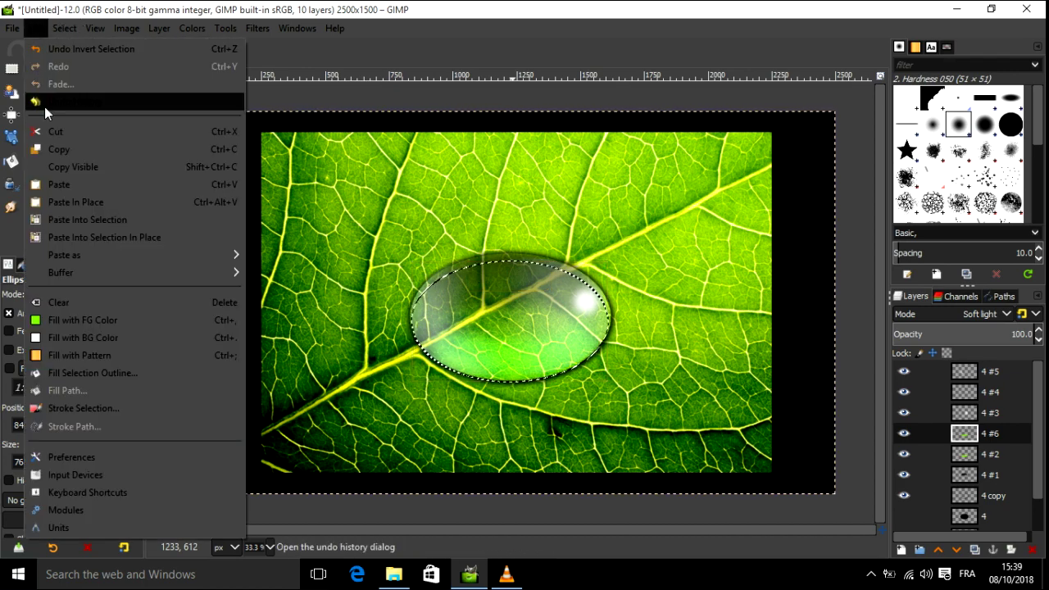
left_click(49, 129)
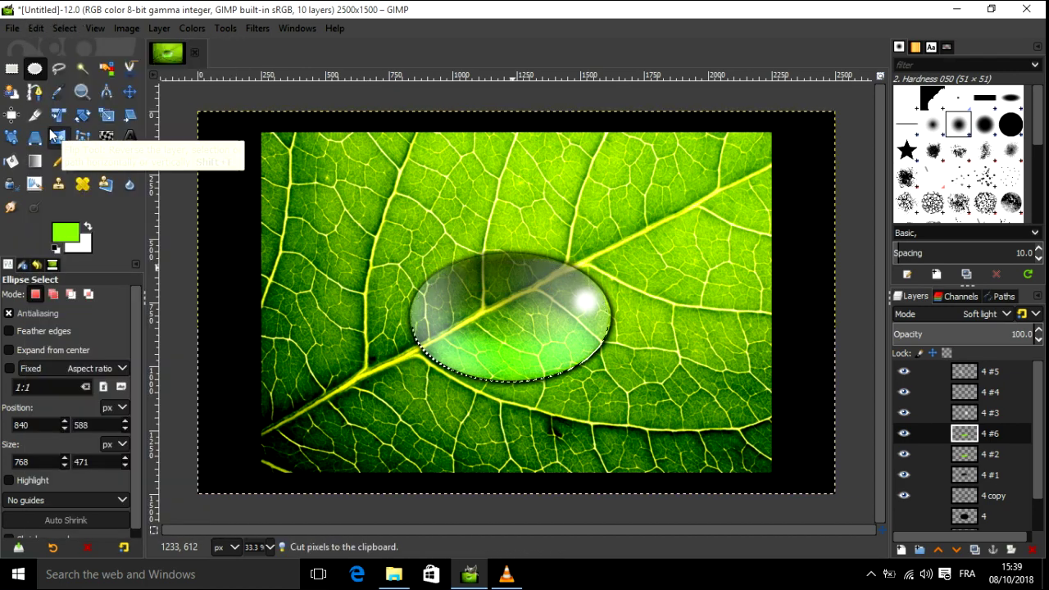
left_click(64, 28)
left_click(71, 61)
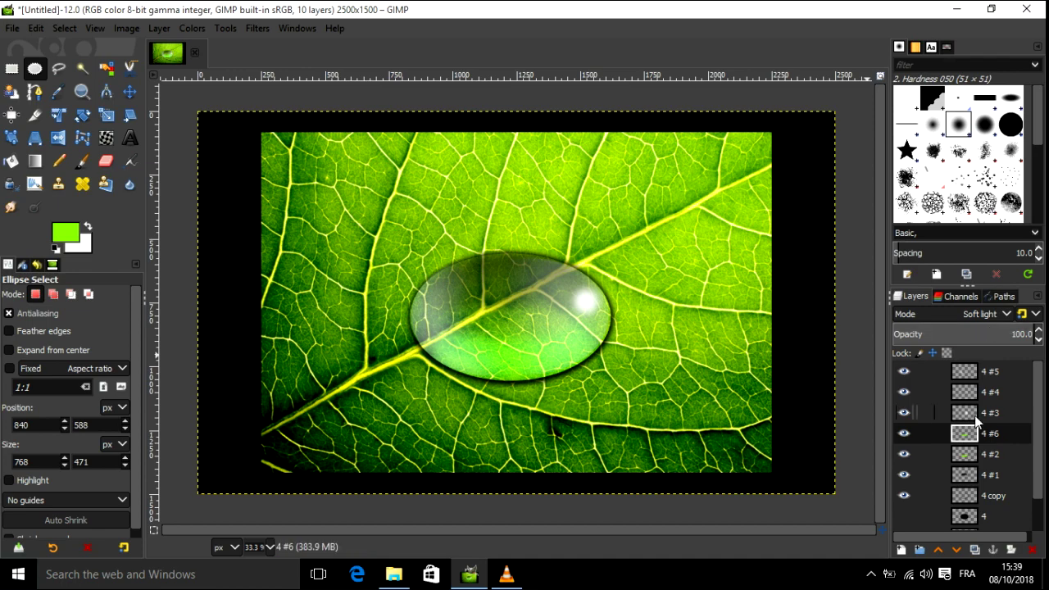
Set layer 4 #2 opacity to 57.3 and layer 4 #3 opacity to 11.9.
left_click(975, 452)
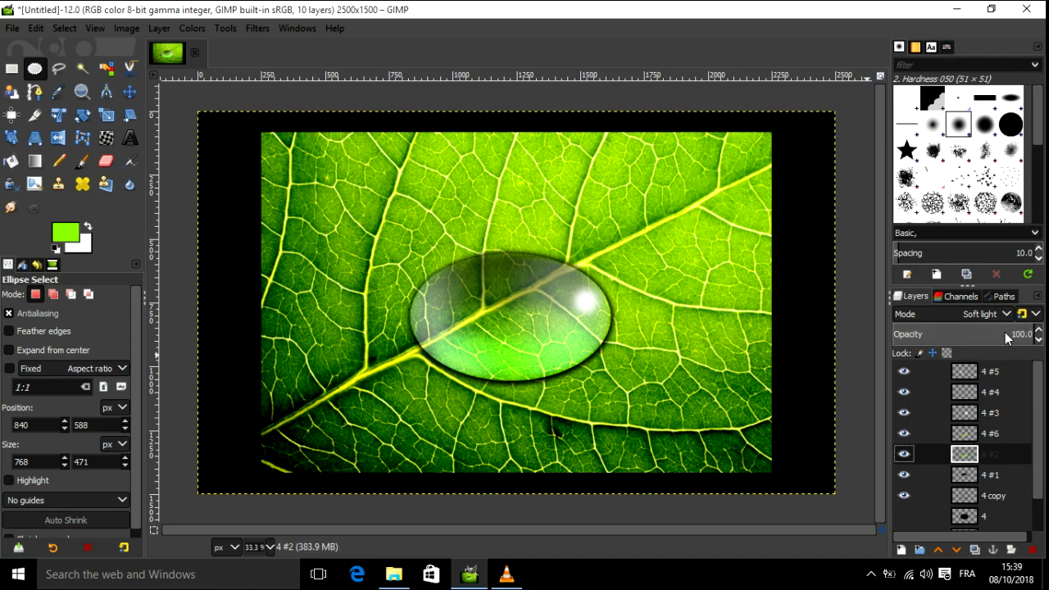
left_click(1000, 332)
left_click(979, 333)
left_click(974, 334)
left_click(910, 414)
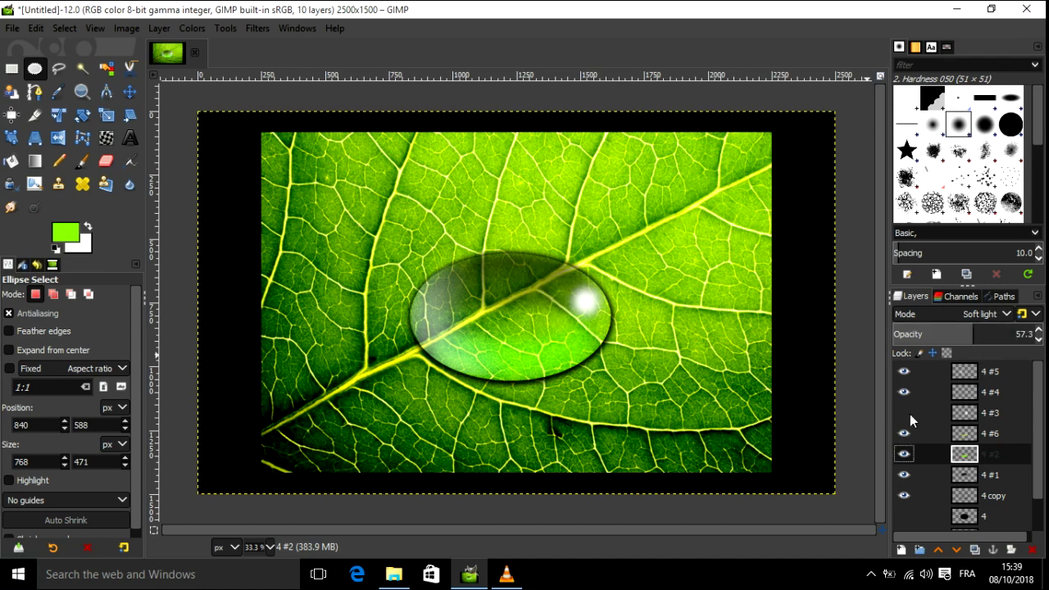
left_click(981, 413)
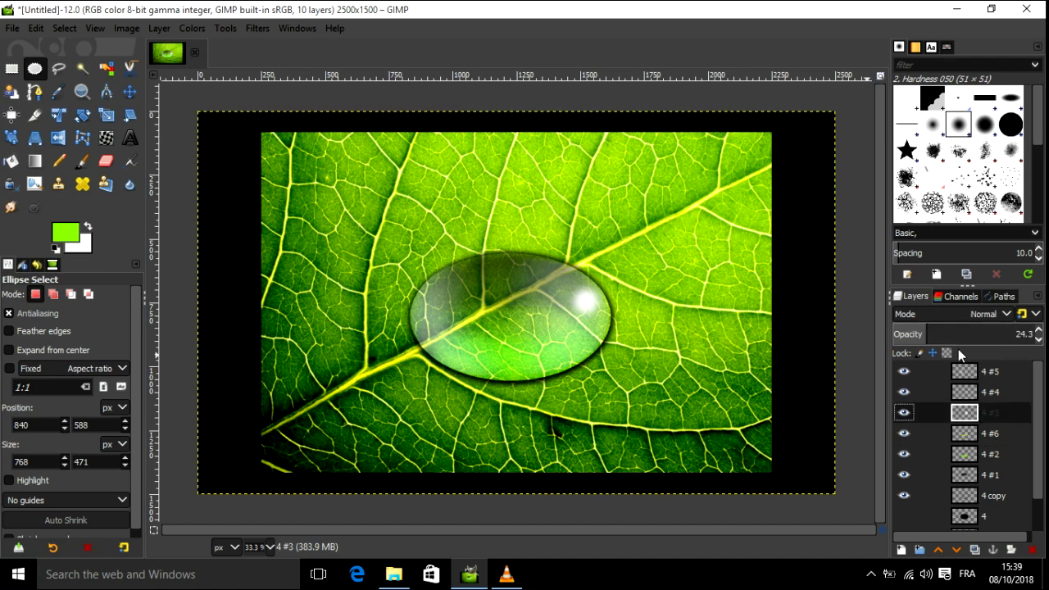
left_click(915, 328)
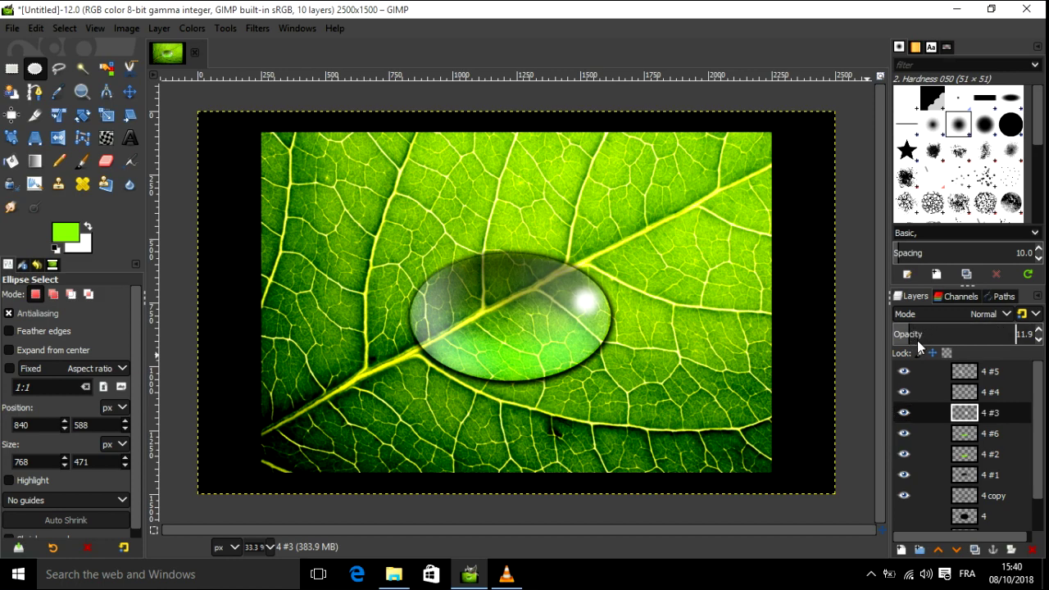
Hide the Background and A leaf.jpg layers, leaving the drop on transparency.
mouse_move(939, 412)
left_mouse_down()
mouse_move(1004, 501)
mouse_move(1041, 473)
left_mouse_up()
scroll(1039, 500, "down", 2)
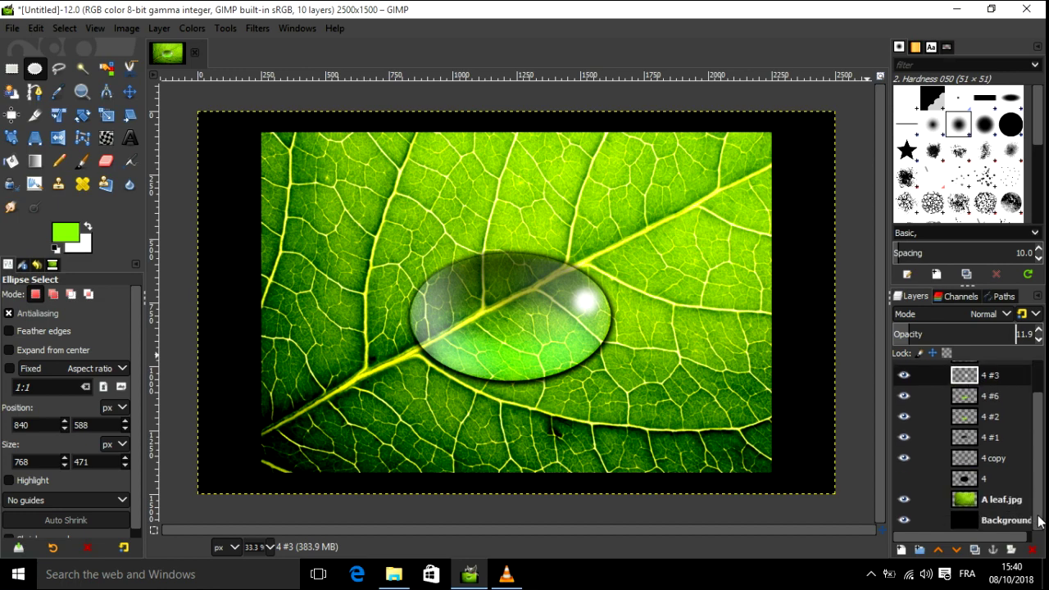
left_click(904, 520)
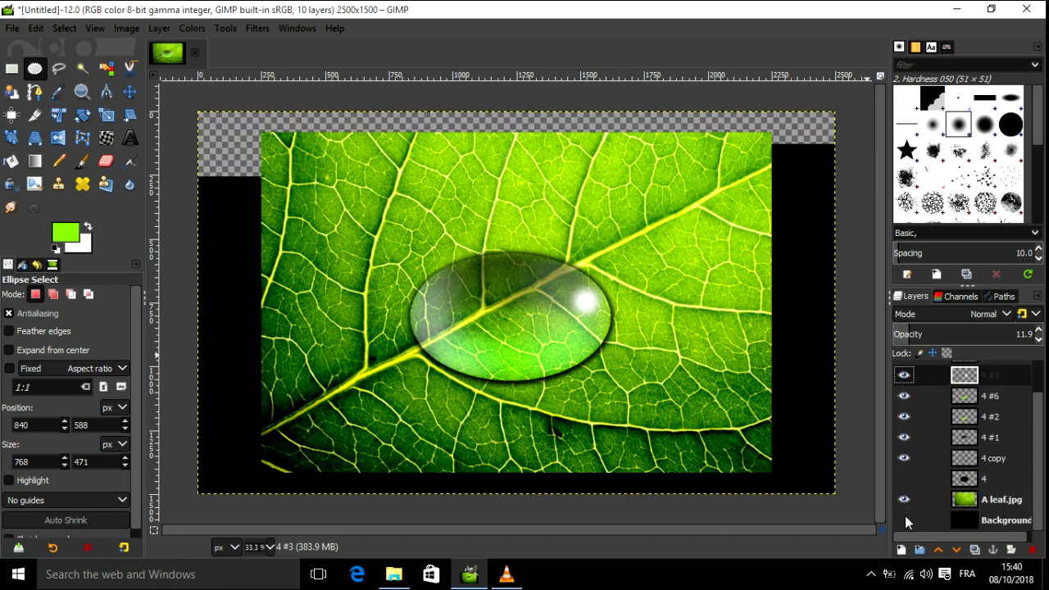
left_click(904, 499)
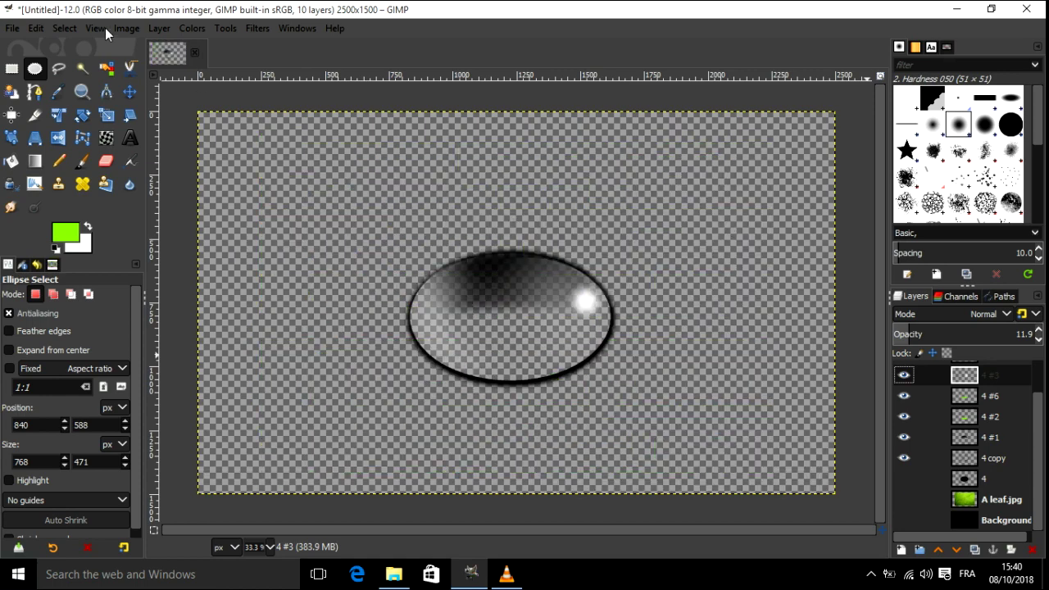
left_click(15, 29)
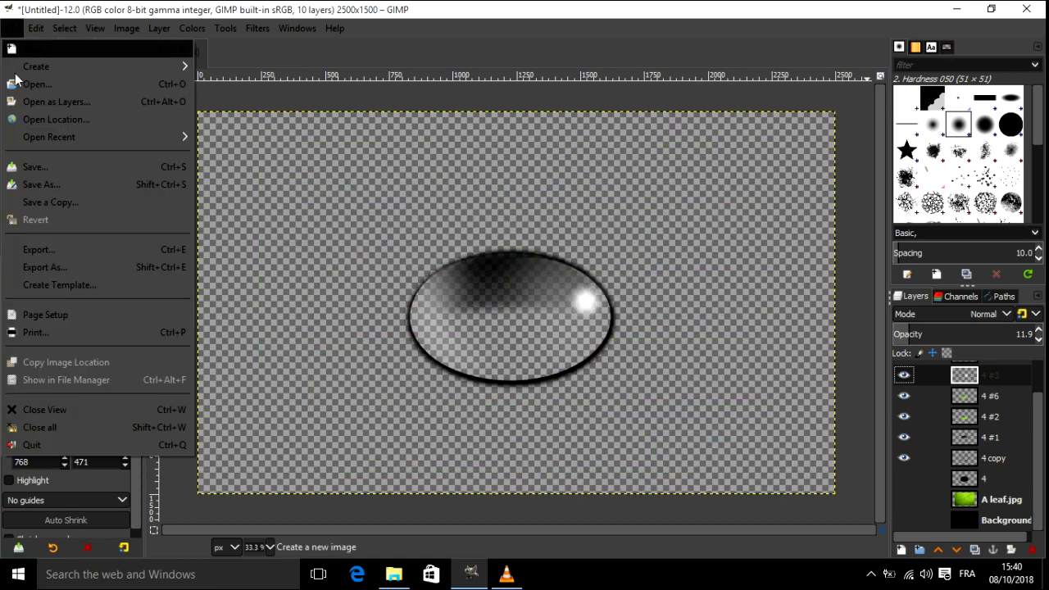
Export the image to the Desktop as drop.png, then minimize GIMP.
left_click(32, 246)
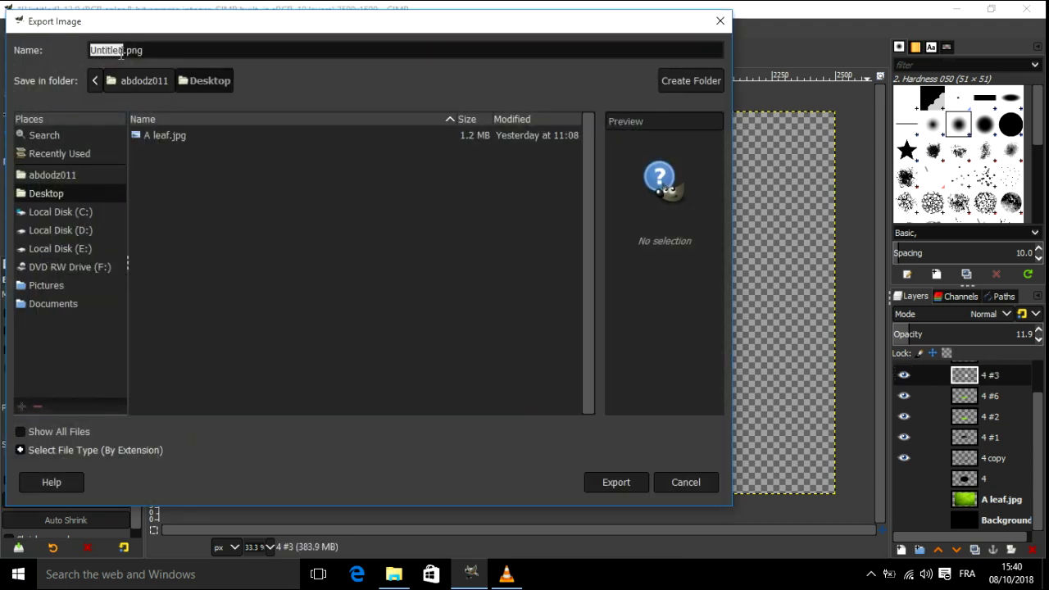
type("drop")
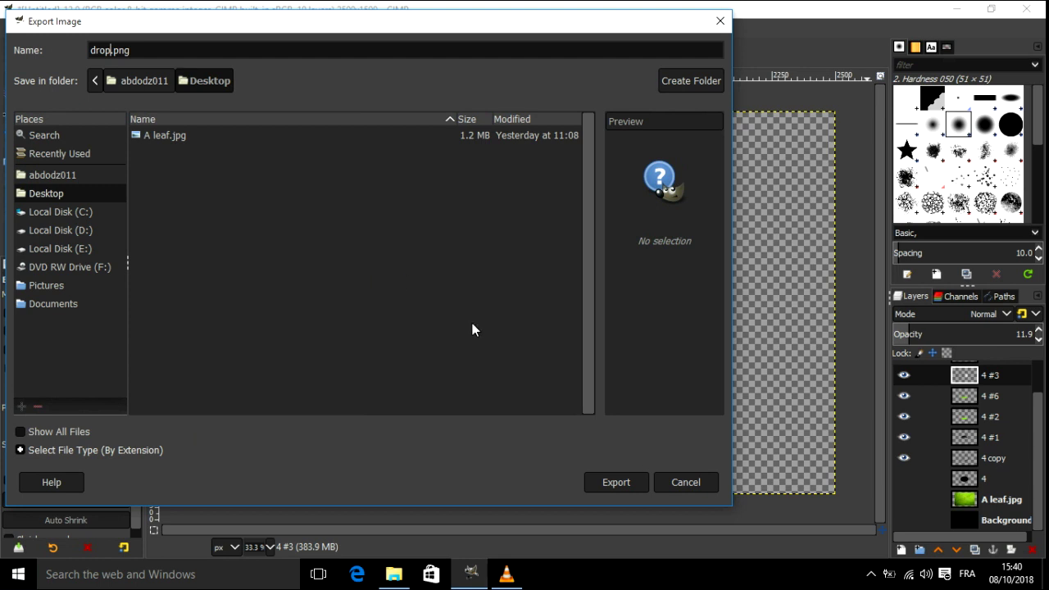
left_click(612, 480)
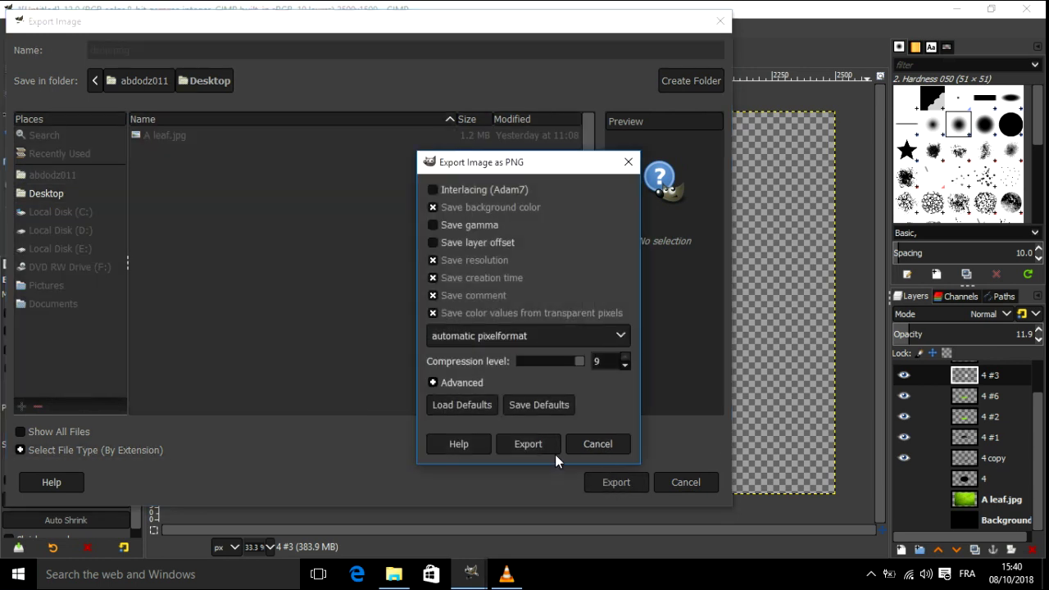
left_click(543, 446)
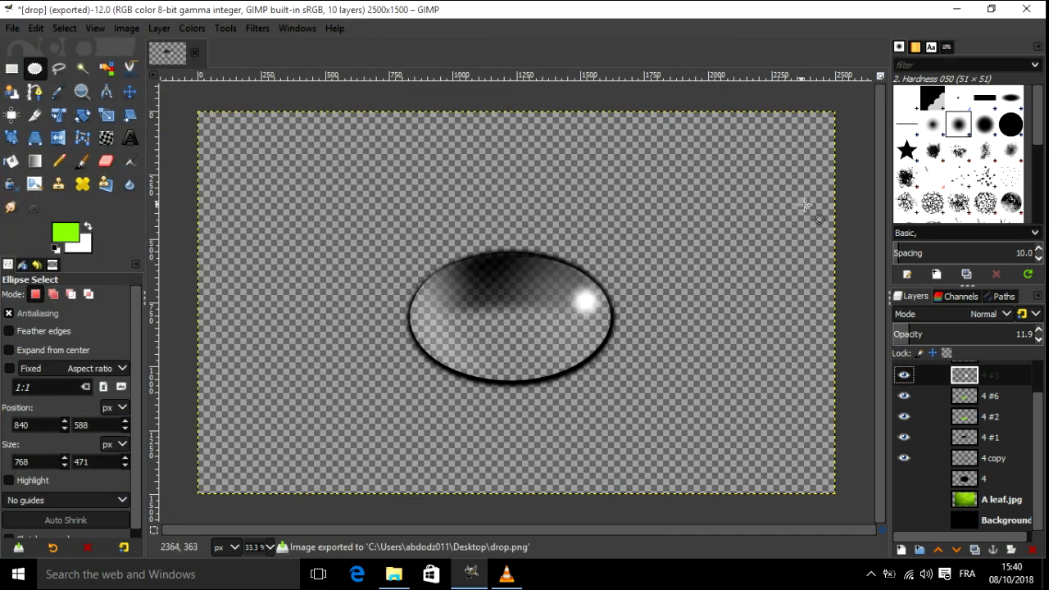
left_click(956, 9)
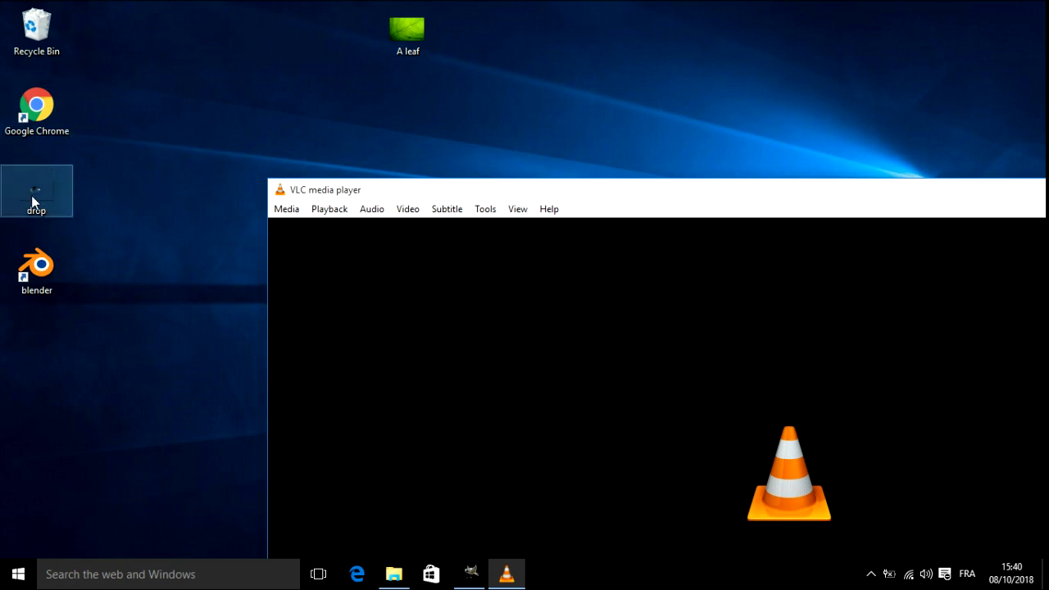
Delete the drop-building layers from 4 #5 down to 4.
left_click(469, 574)
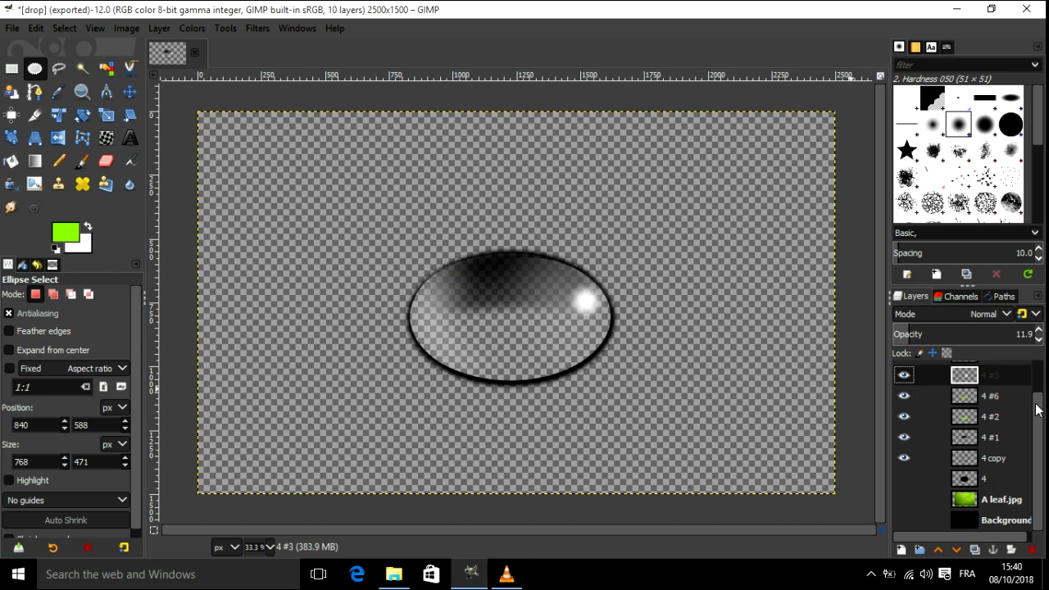
left_click_drag(1037, 410, 1039, 375)
left_click(1002, 381)
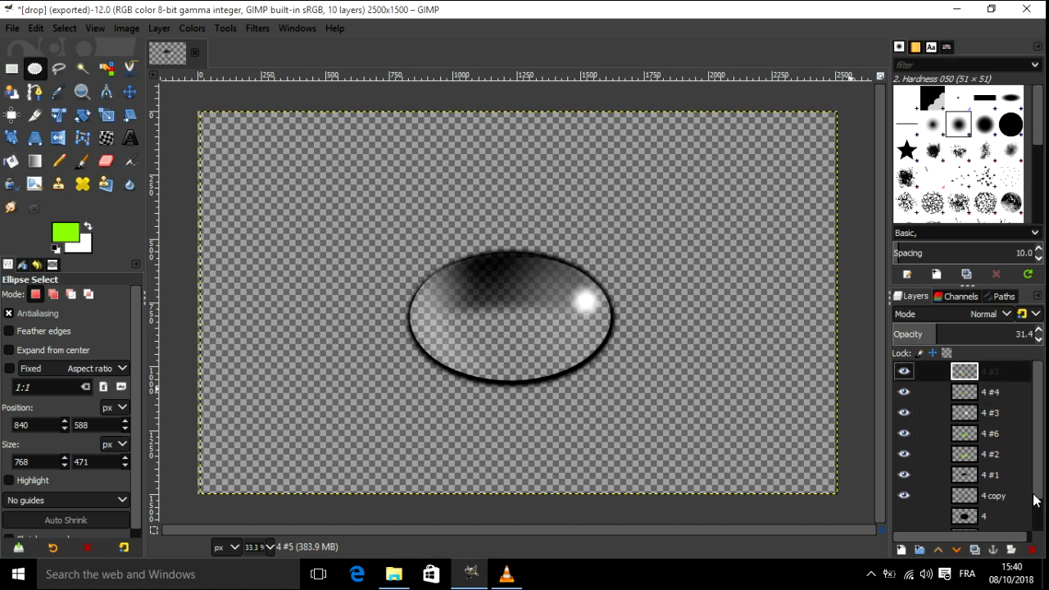
left_click(1034, 550)
left_click(1035, 550)
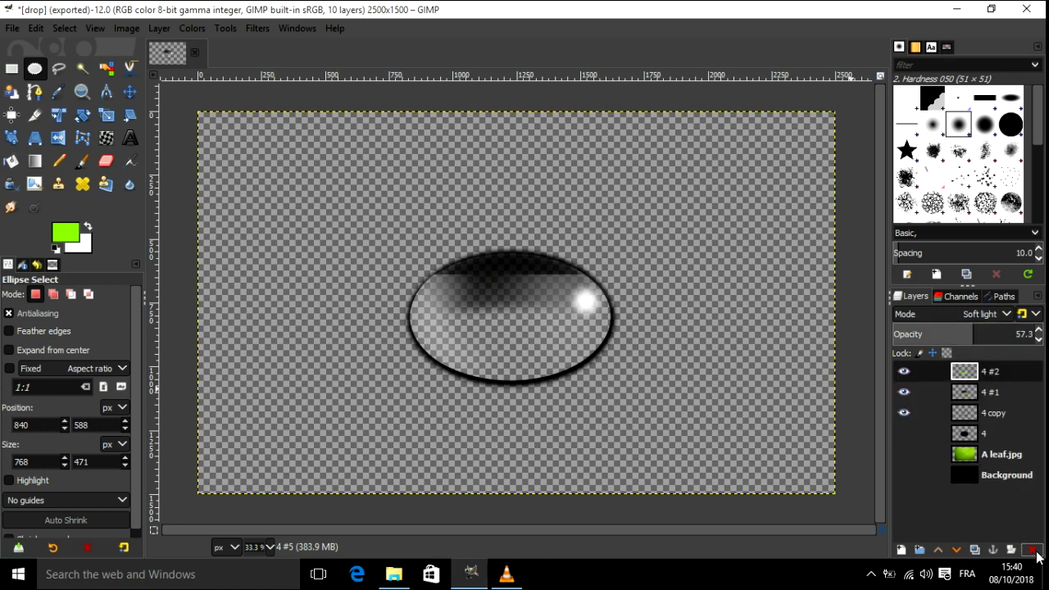
left_click(1035, 550)
left_click(1034, 550)
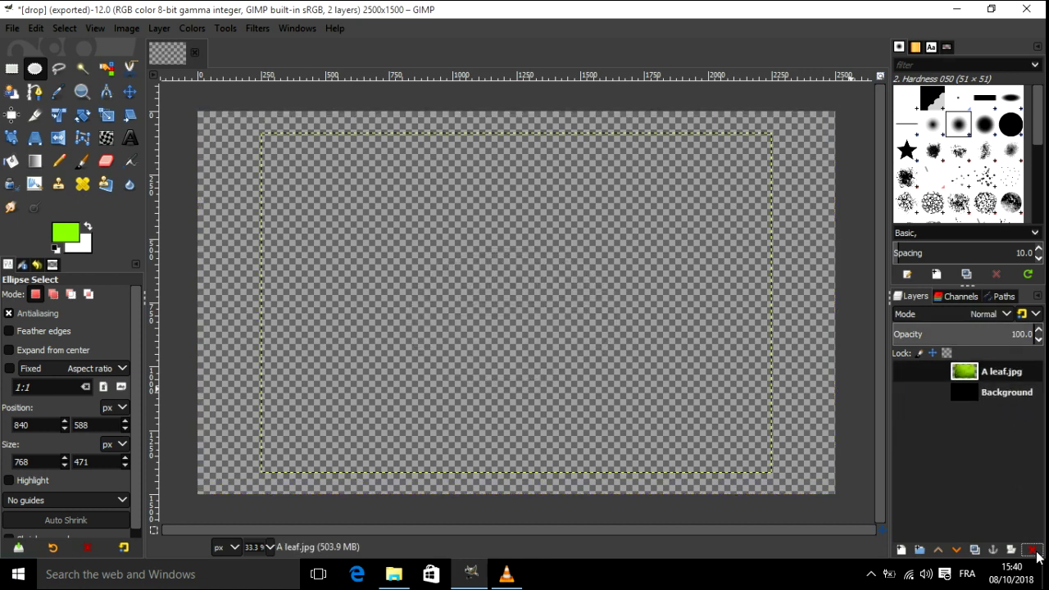
Re-show the leaf and background, and bring drop.png in as a visible layer.
left_click(904, 371)
left_click(904, 392)
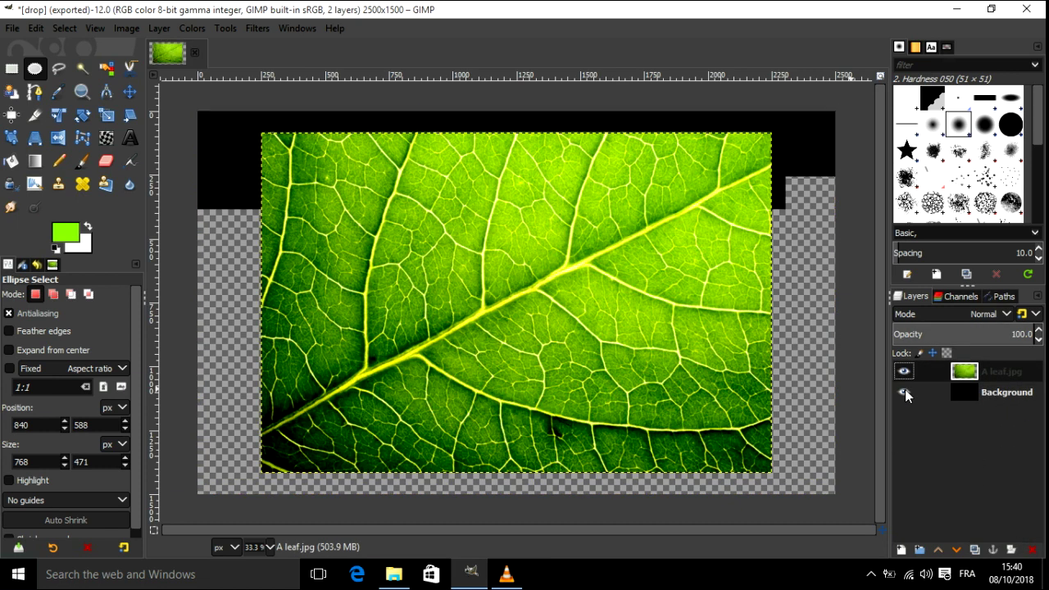
left_click_drag(587, 11, 687, 36)
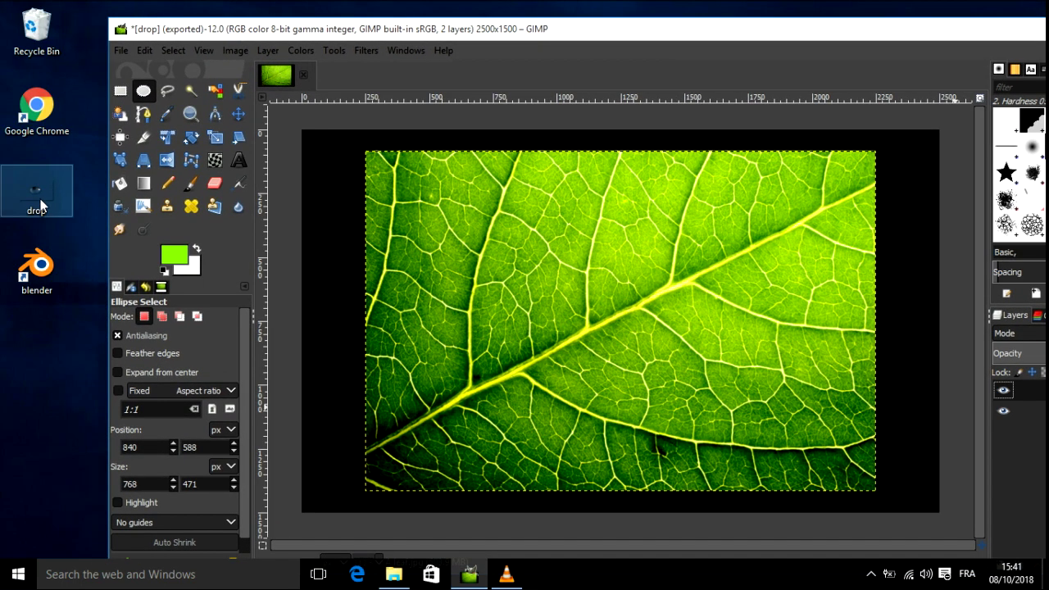
left_click(41, 197)
left_click(551, 246)
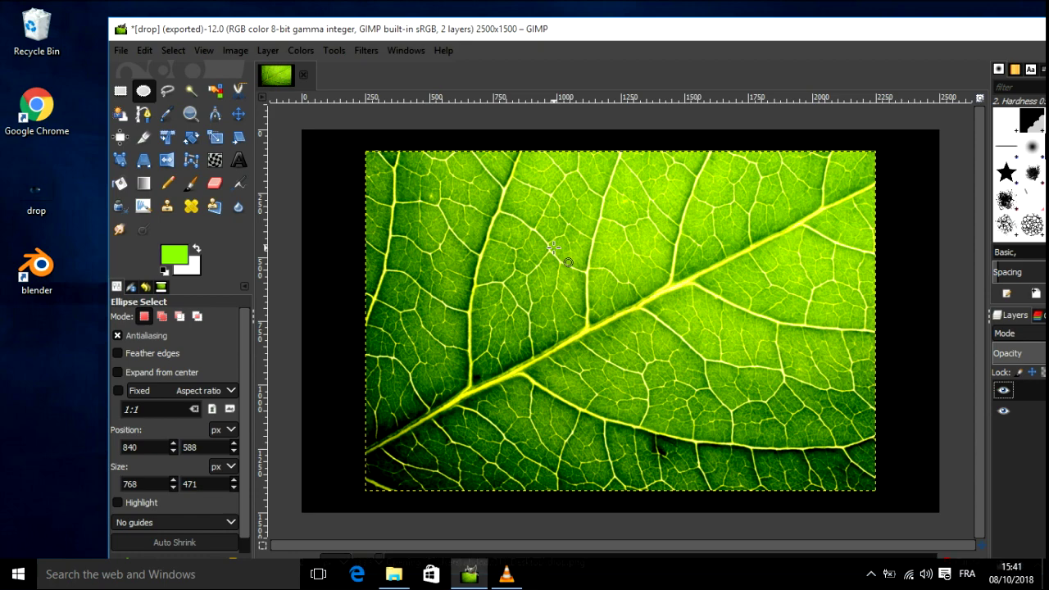
double_click(578, 33)
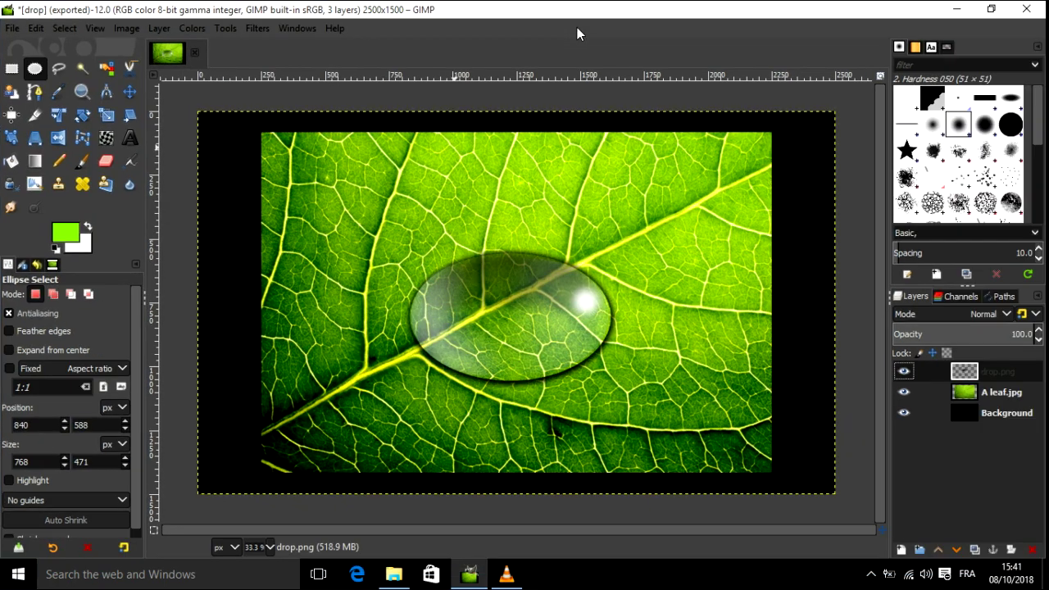
left_click(904, 373)
Duplicate drop.png twice, placing copies at the leaf's upper right and lower left.
left_click(975, 550)
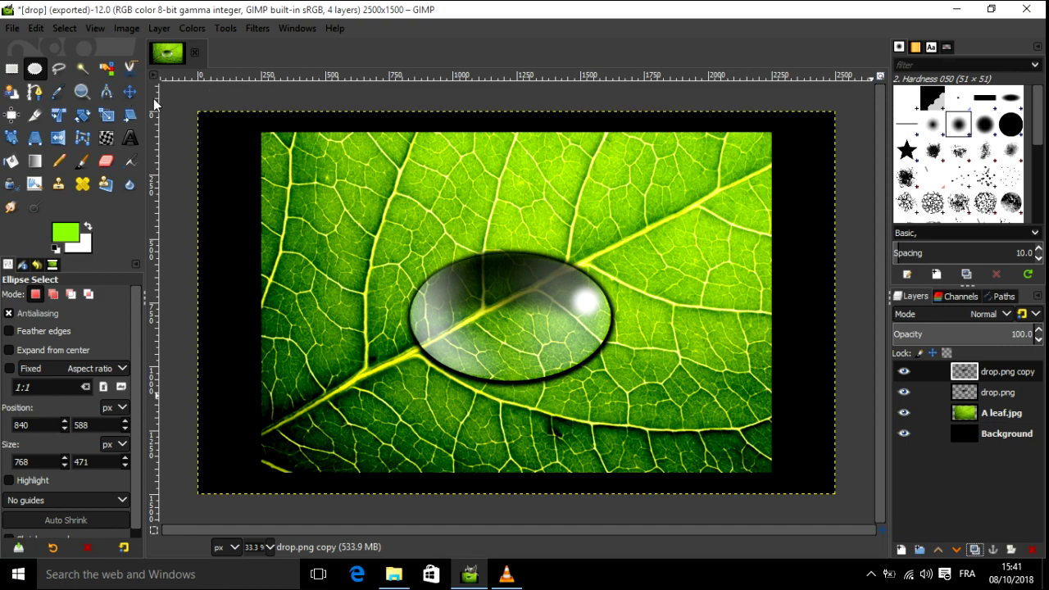
key("shift+ctrl+d")
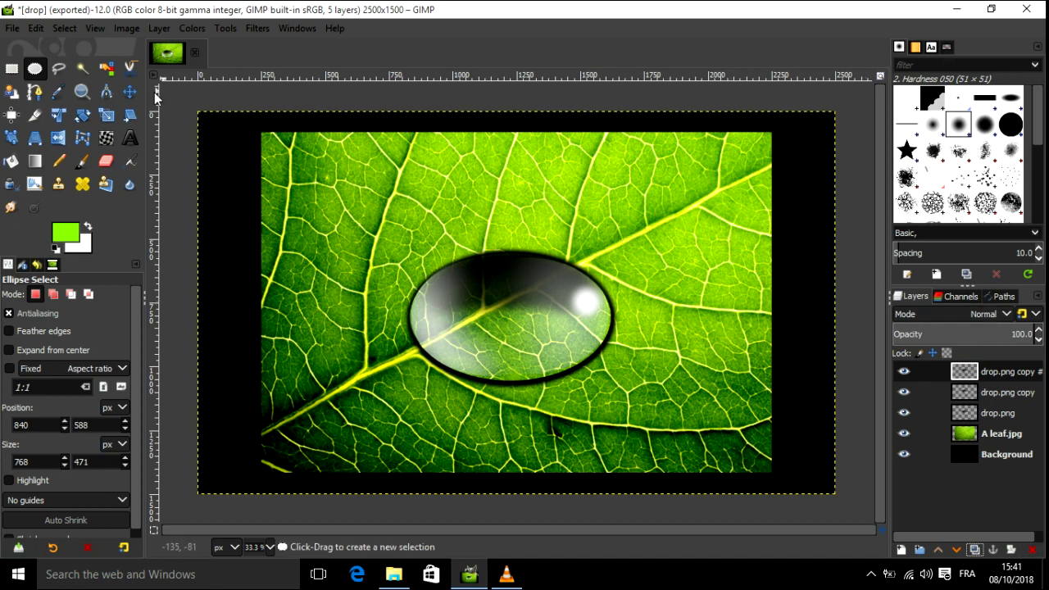
left_click(129, 92)
left_click_drag(588, 302, 723, 197)
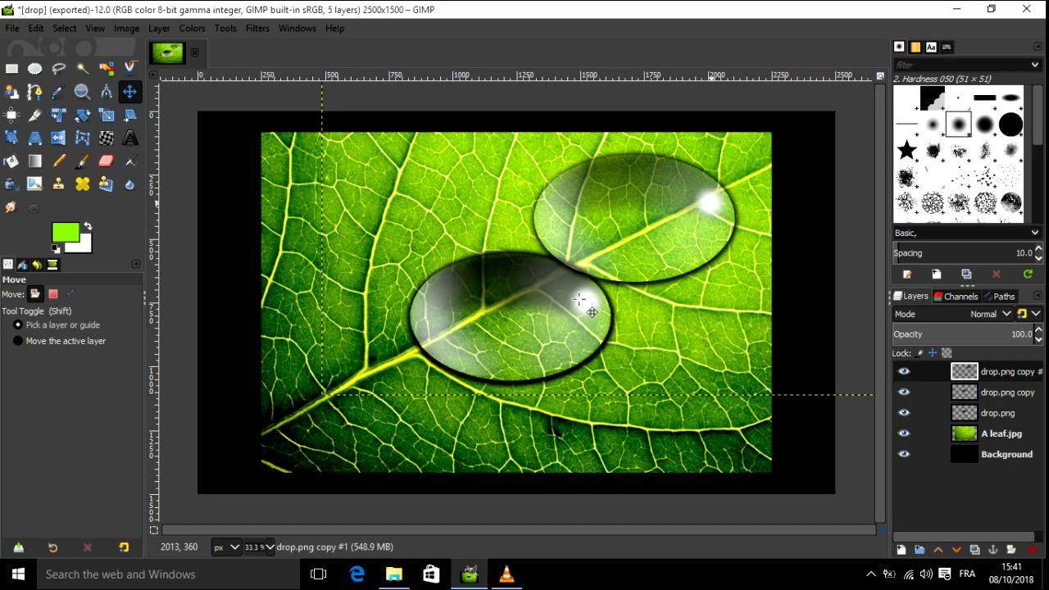
left_click_drag(578, 297, 399, 379)
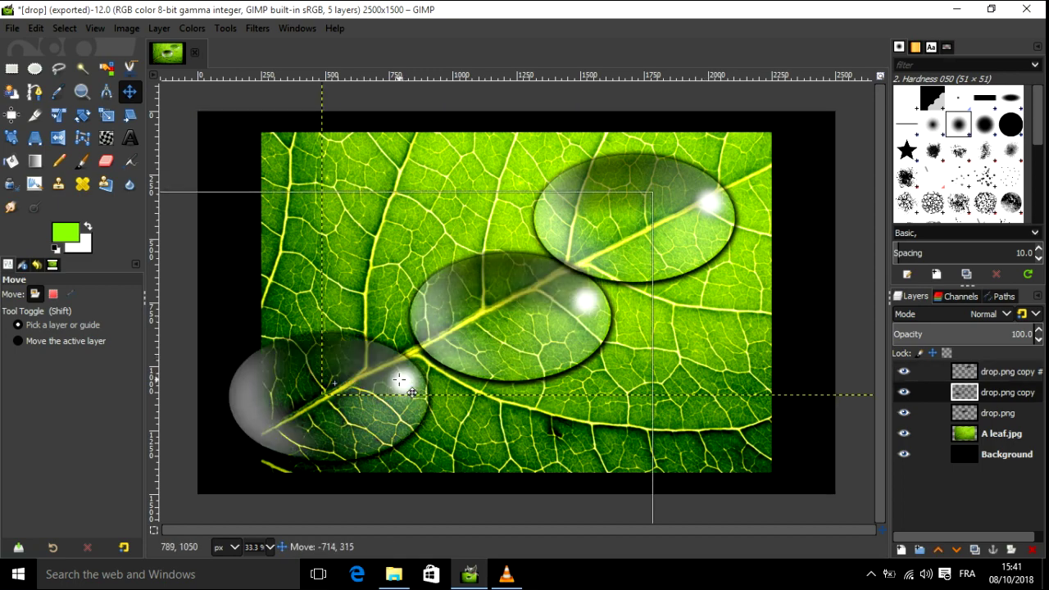
left_click_drag(399, 379, 411, 384)
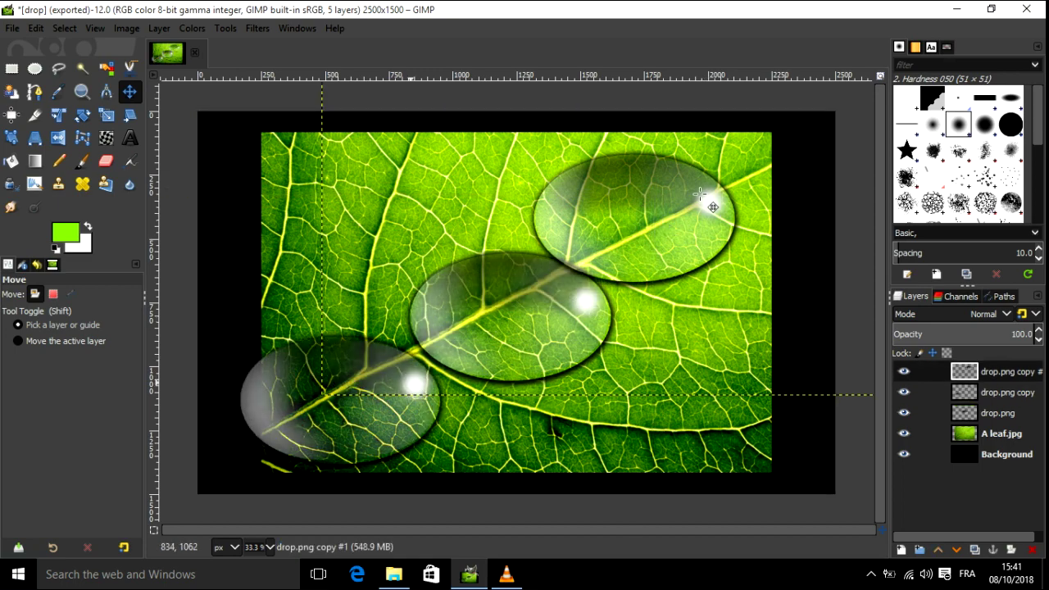
left_click_drag(712, 207, 718, 200)
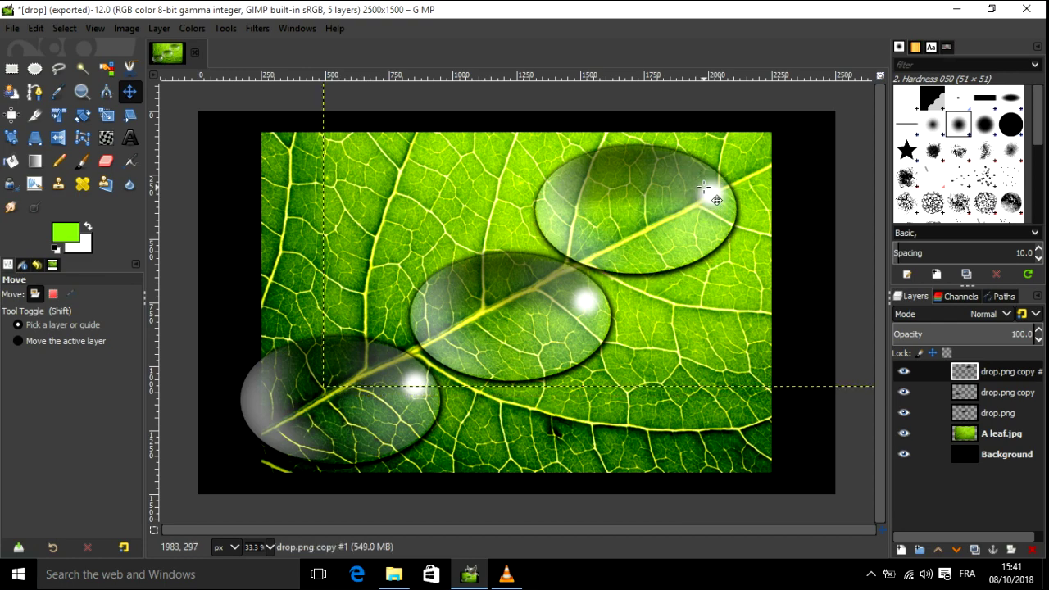
left_click(257, 28)
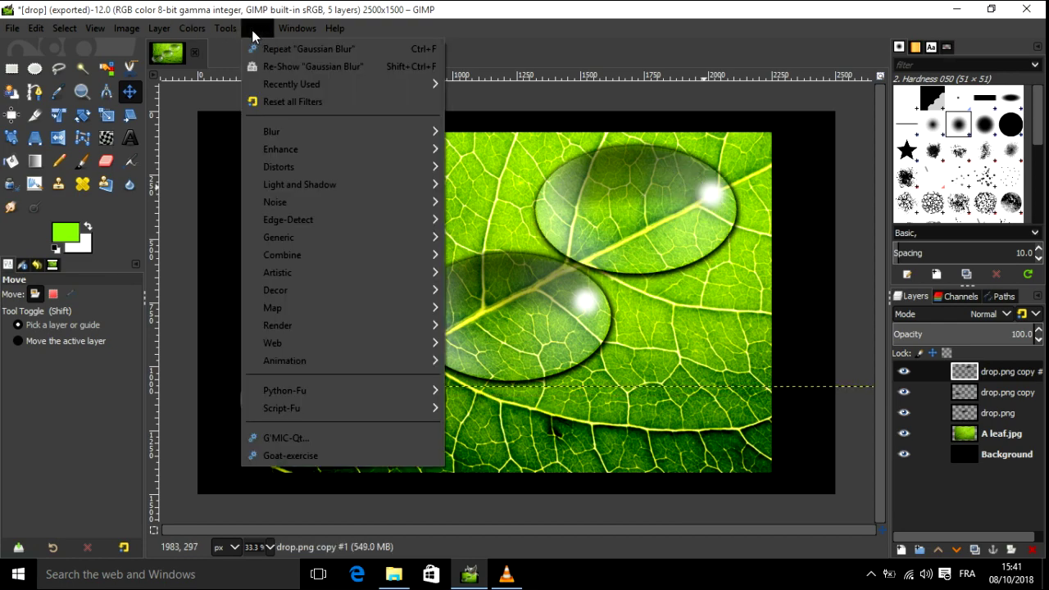
Scale the upper-right drop copy down to 1330 × 798 px.
left_click(172, 29)
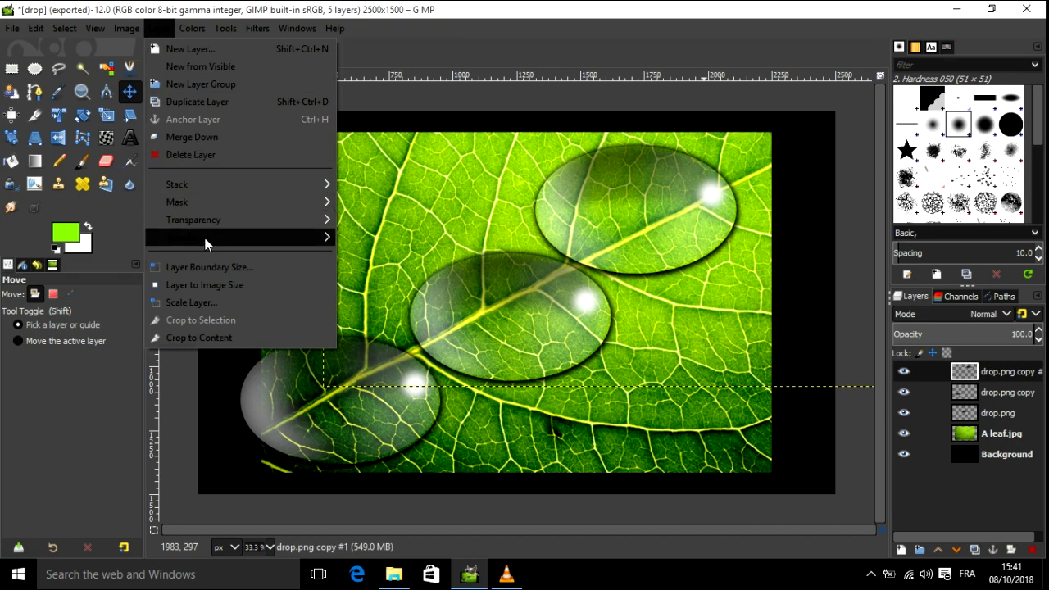
left_click(205, 303)
left_click(518, 293)
left_click(518, 292)
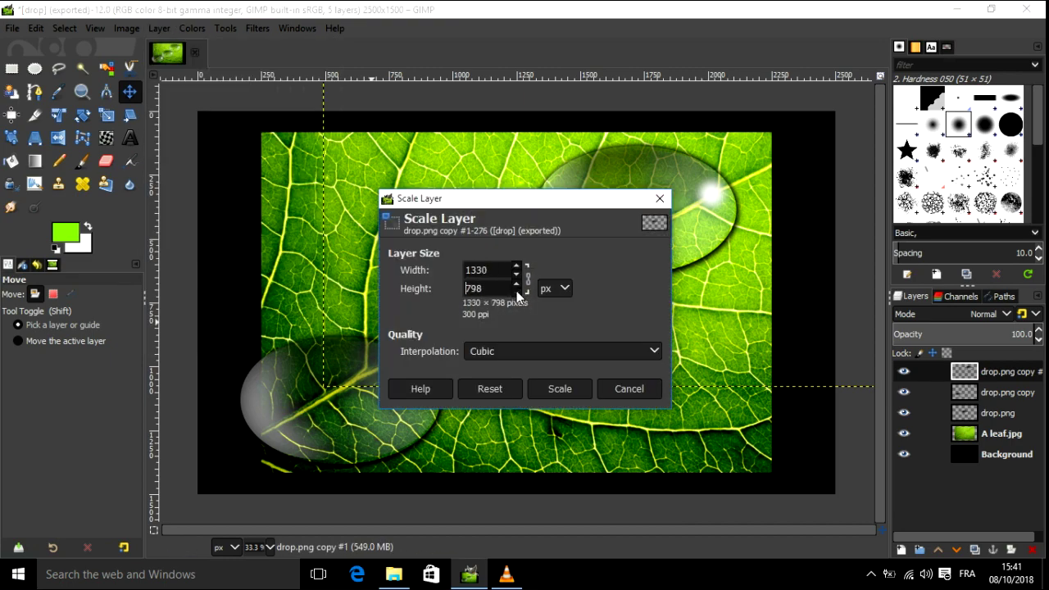
left_click(548, 387)
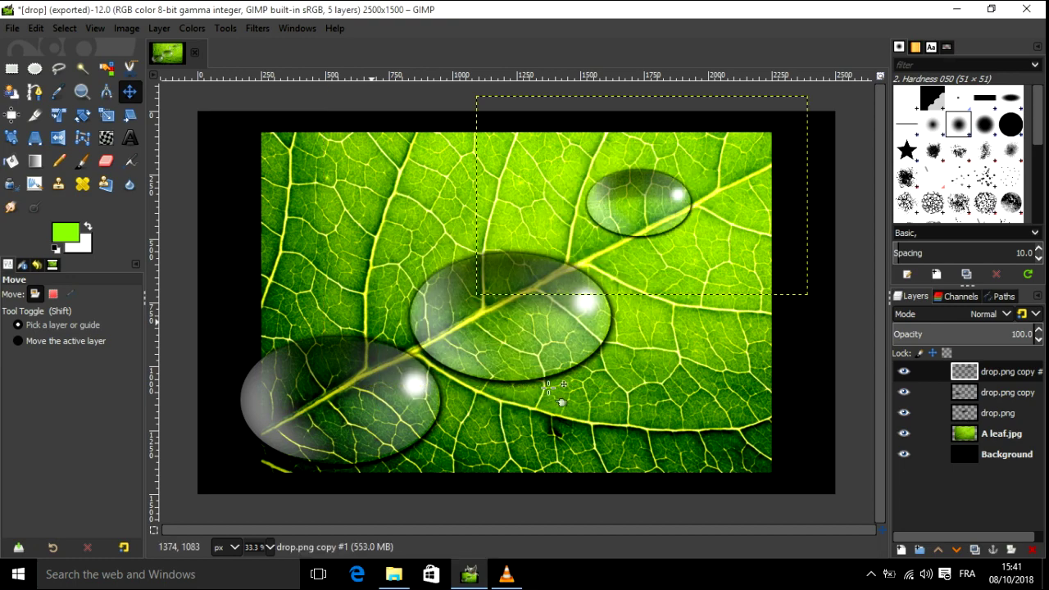
Nudge the centre drop slightly right, then start rescaling the drop.png layer.
left_click_drag(590, 307, 626, 305)
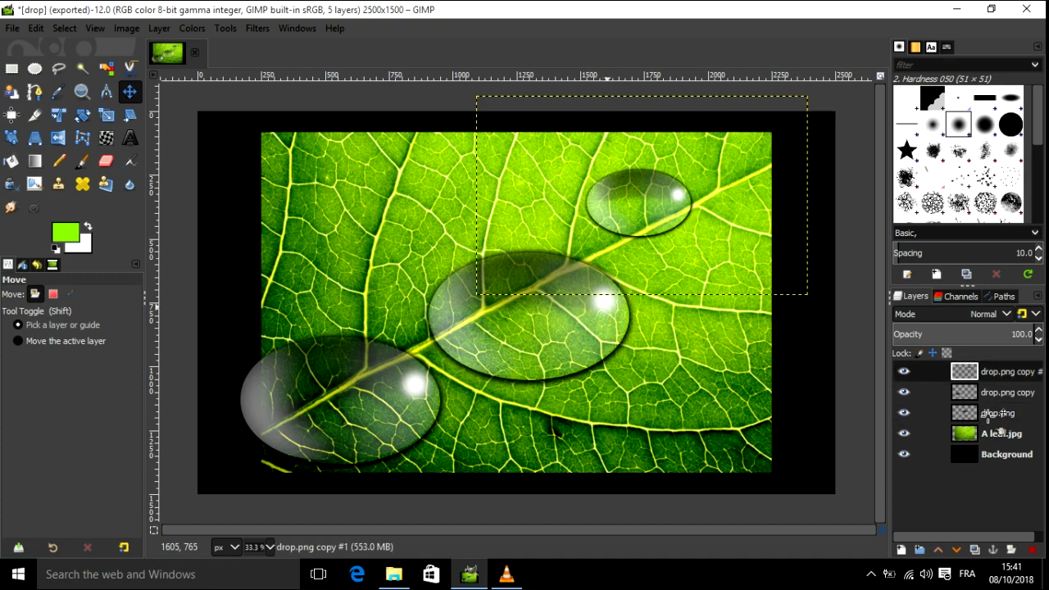
left_click(998, 414)
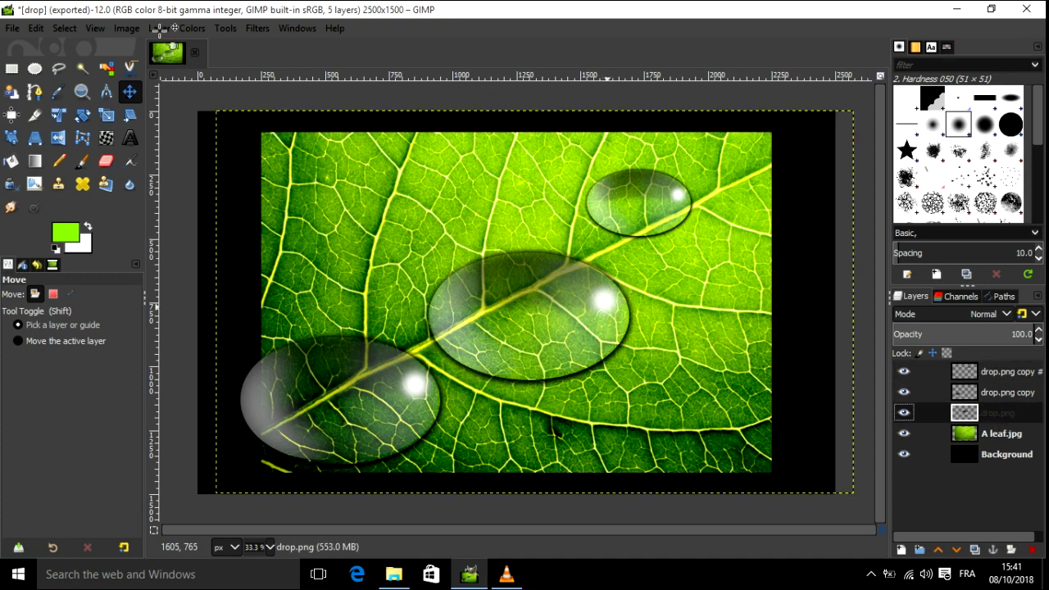
left_click(159, 28)
left_click(186, 302)
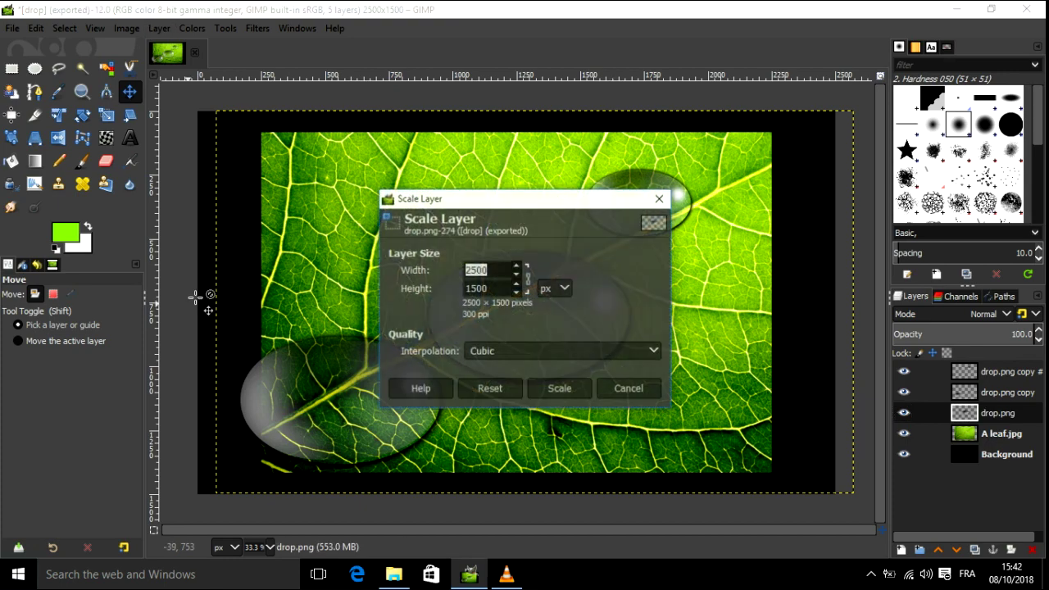
Flatten the centre drop to 2190 × 500 px and shift the lower-left drop slightly right.
left_click(518, 293)
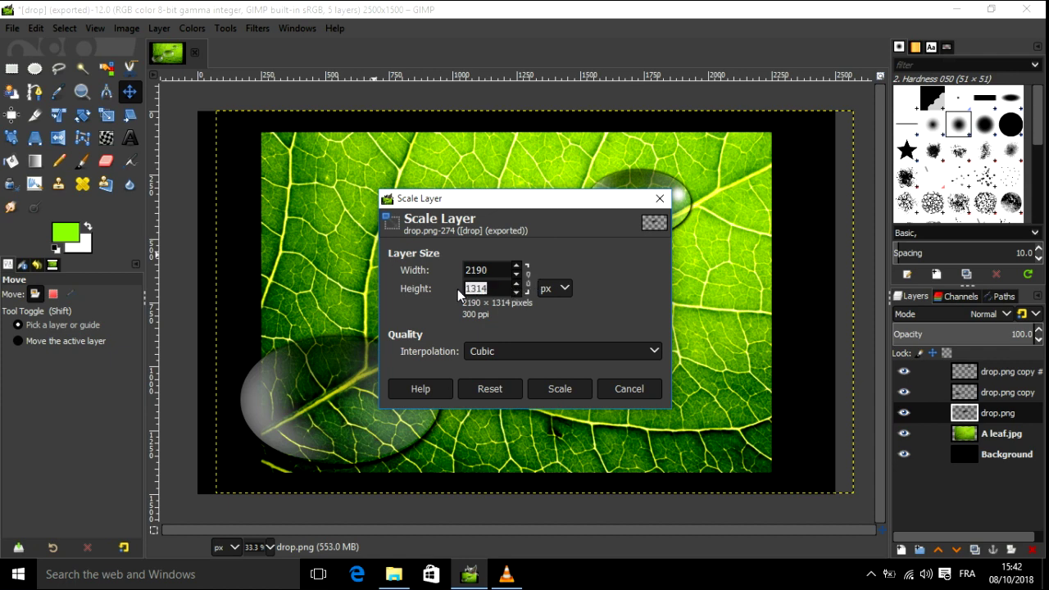
type("00")
left_click(555, 393)
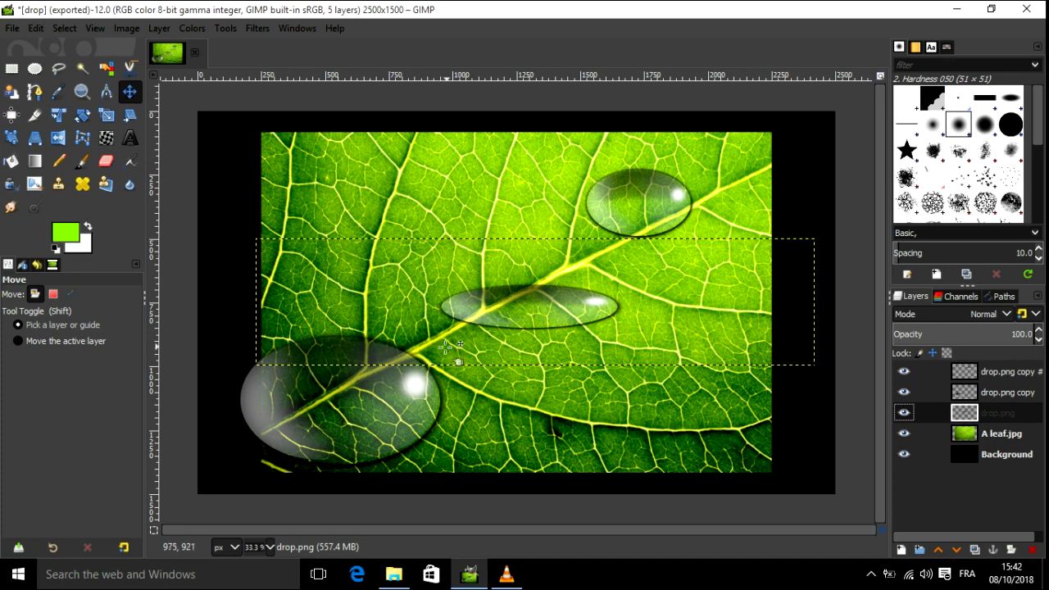
left_click_drag(428, 380, 471, 370)
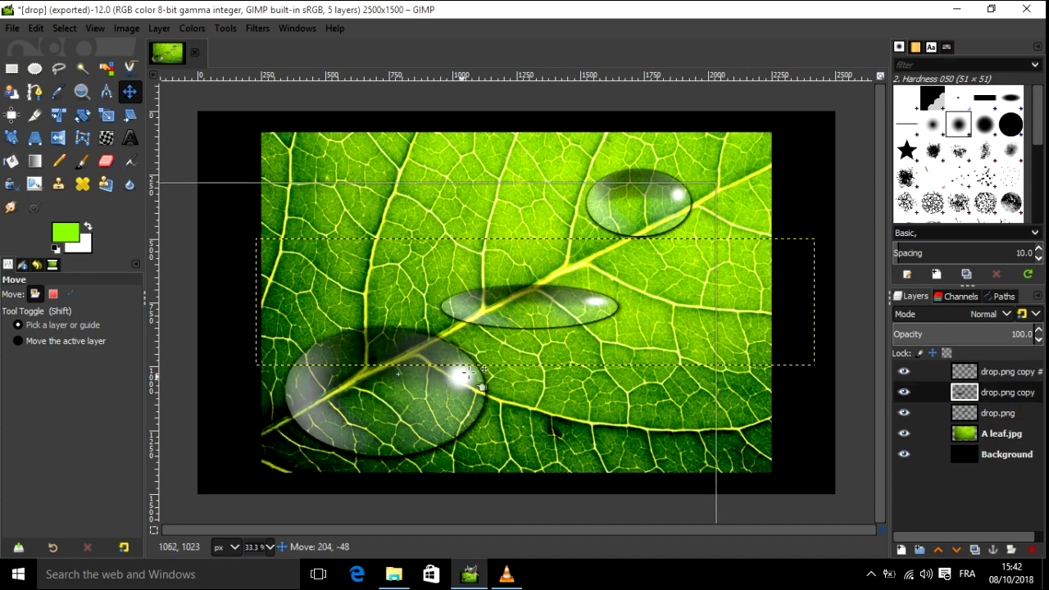
key("Page_Down")
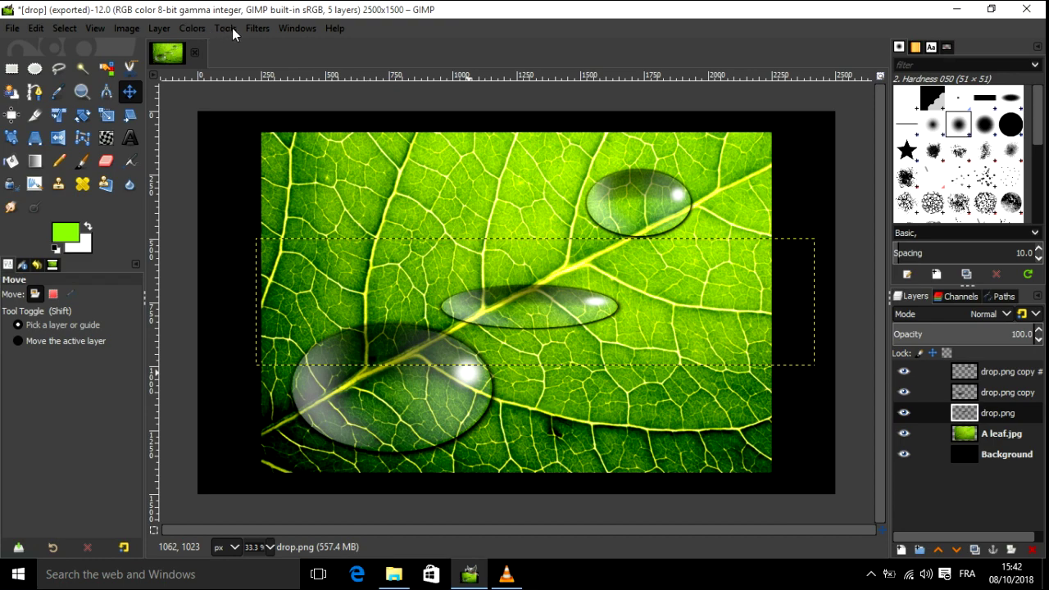
left_click(160, 30)
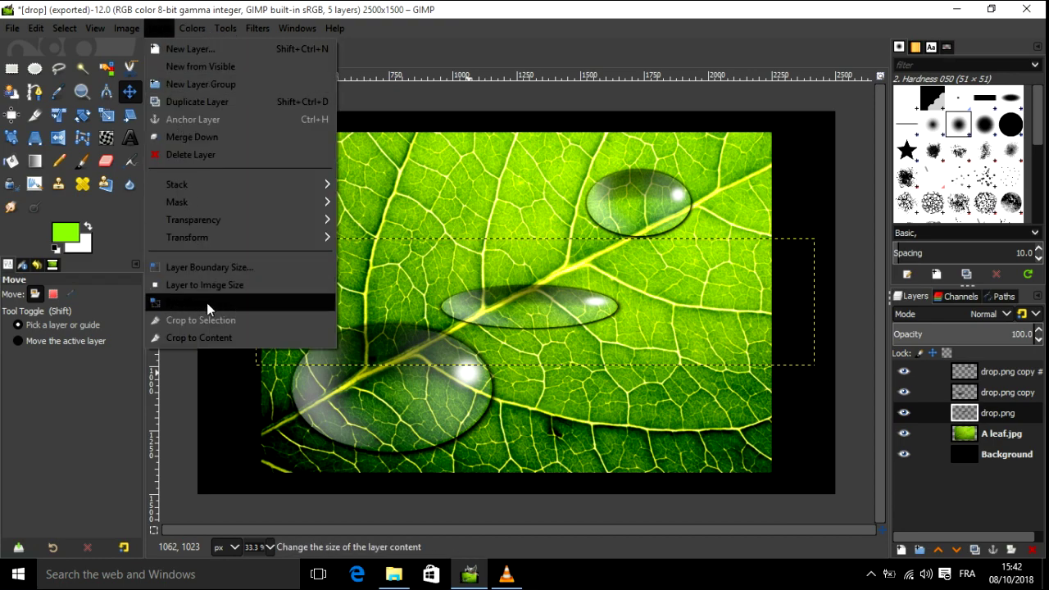
left_click(233, 302)
left_click(569, 387)
Scale the lower-left drop copy down to 1780 × 1068 px.
left_click(904, 392)
left_click(965, 392)
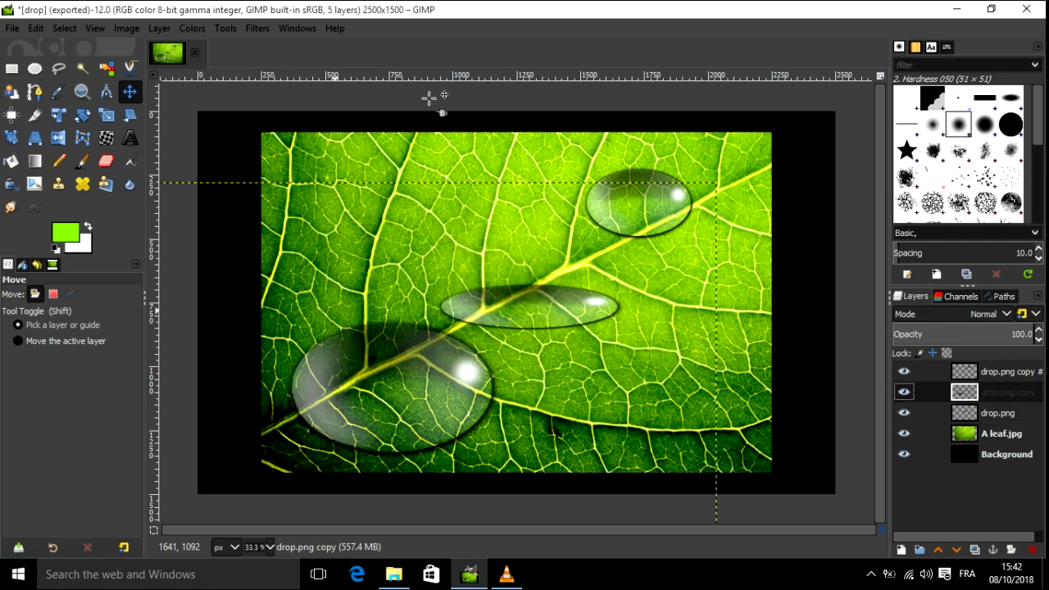
left_click(159, 28)
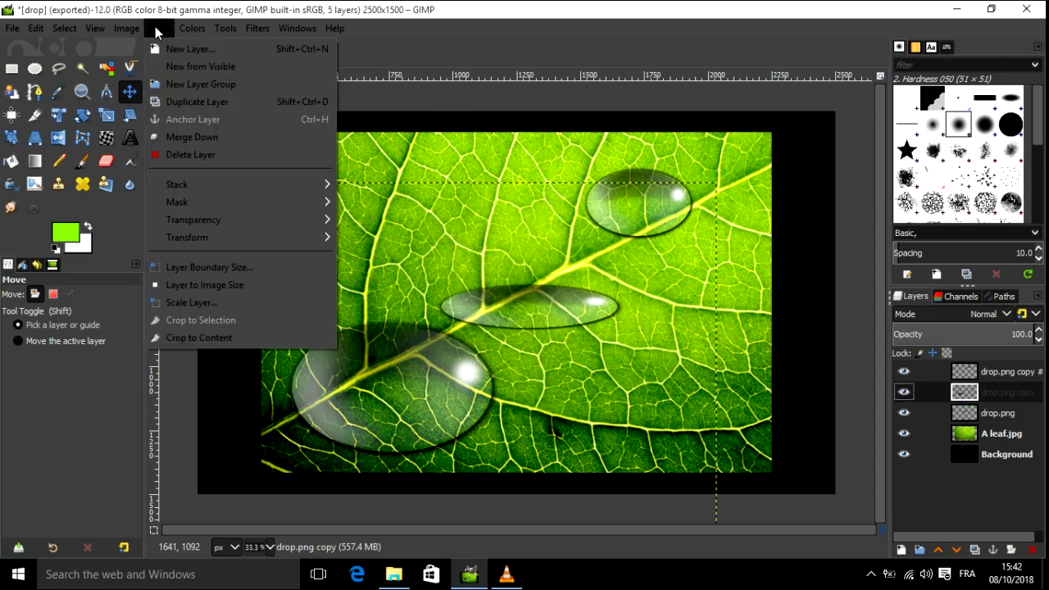
left_click(172, 303)
left_click(516, 293)
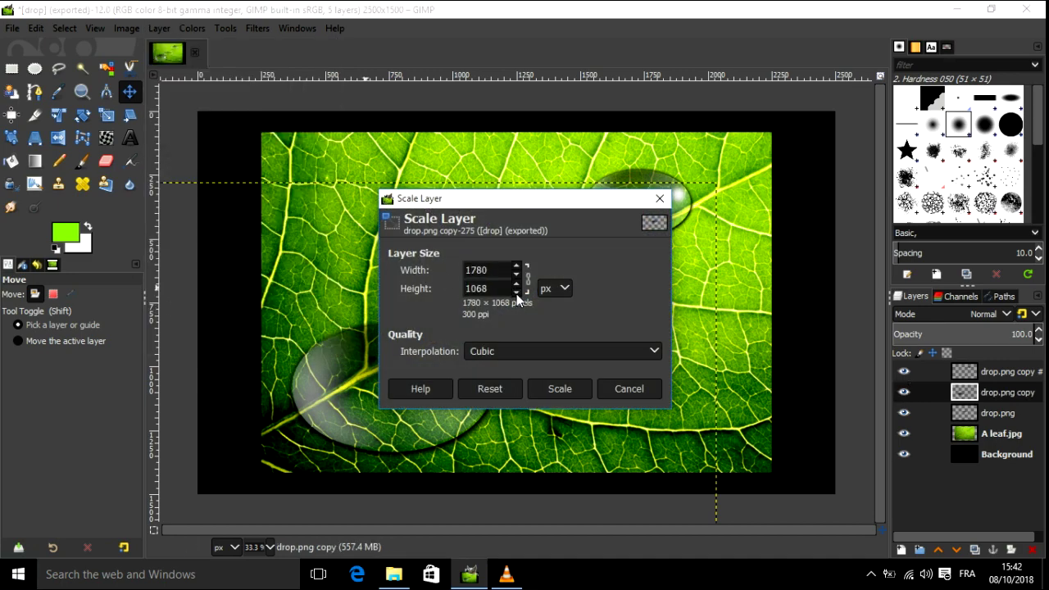
left_click(571, 393)
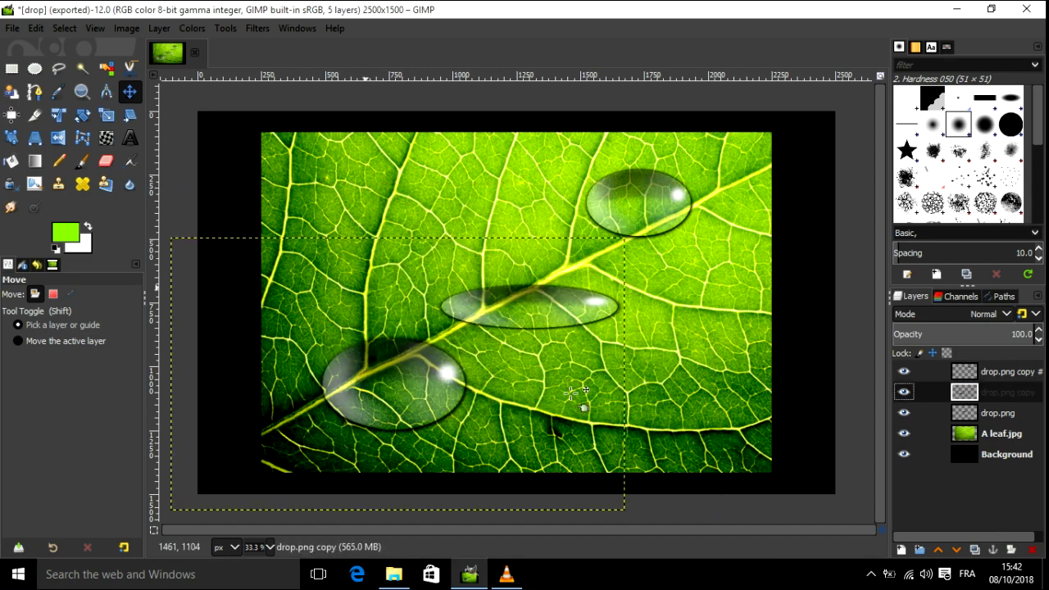
left_click(258, 32)
mouse_move(328, 167)
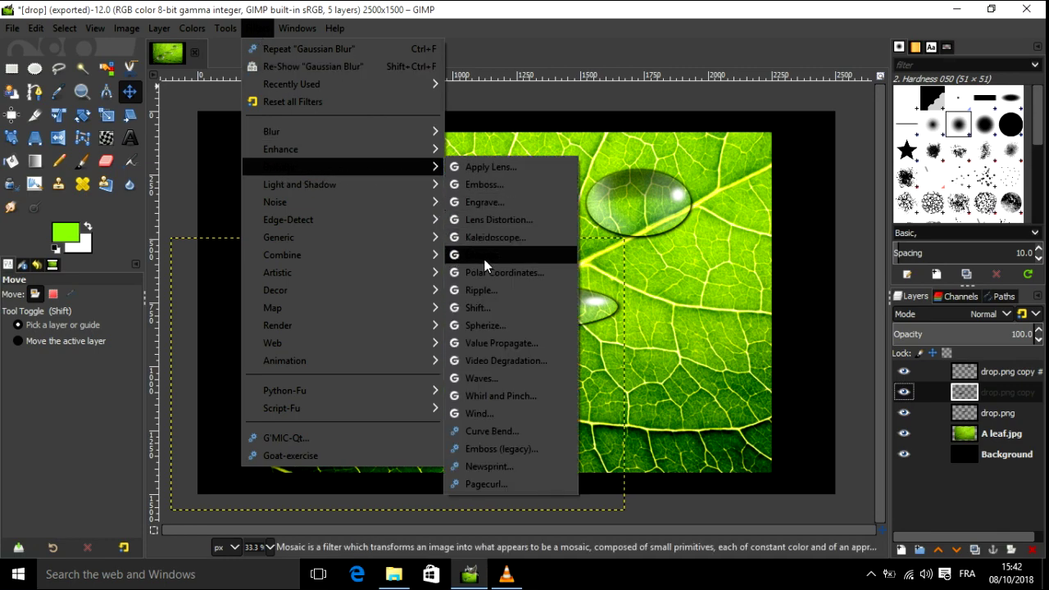
Apply a Ripple with amplitude 6.6 and period 302.5 to the lower-left drop copy.
left_click(519, 290)
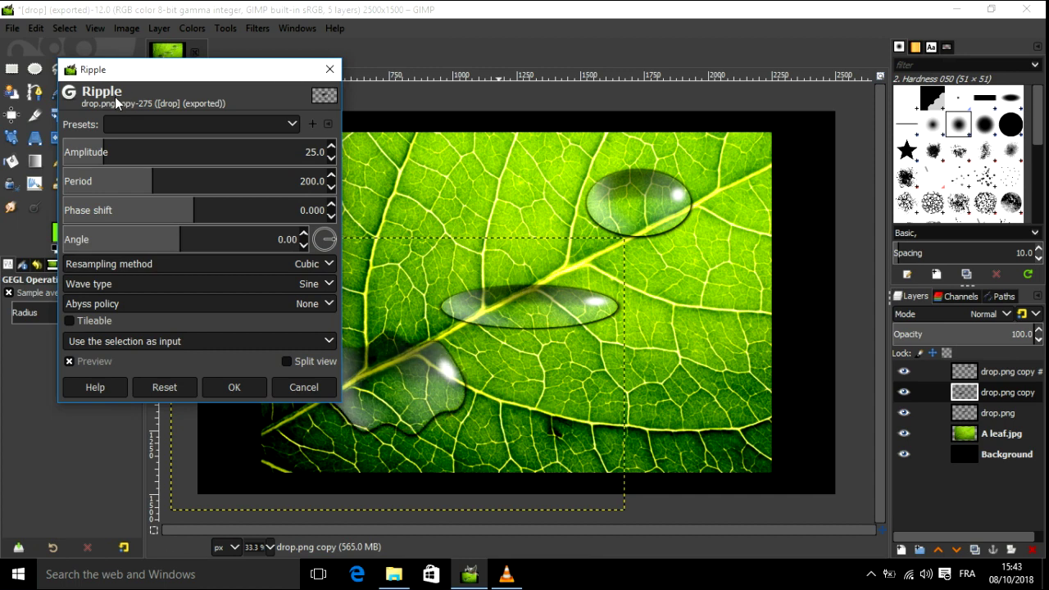
mouse_move(98, 151)
left_mouse_down()
mouse_move(139, 151)
mouse_move(88, 151)
left_mouse_up()
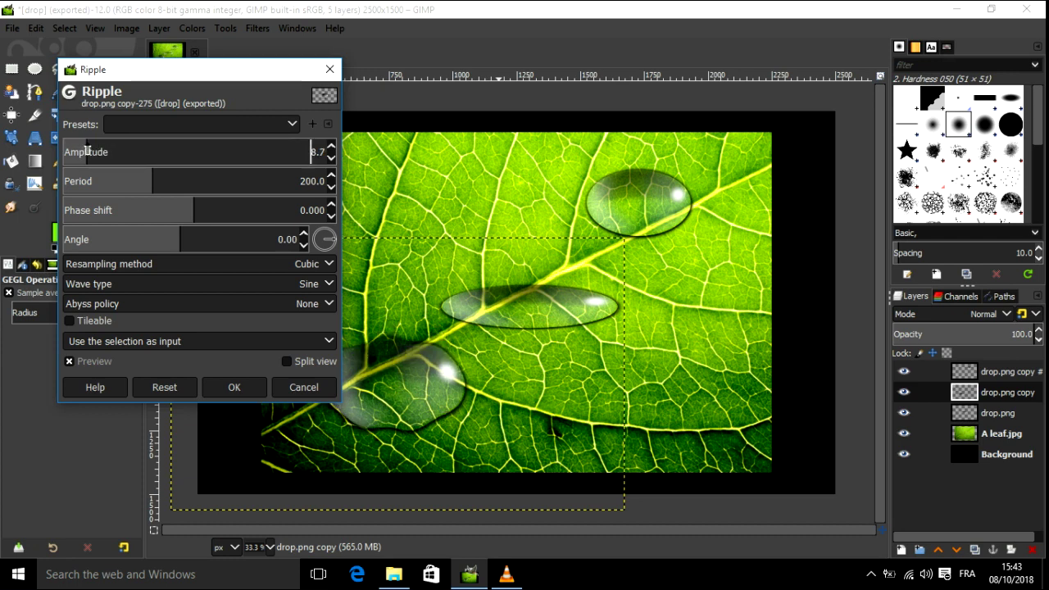
left_click_drag(87, 151, 85, 152)
left_click(84, 152)
left_click_drag(156, 174, 181, 179)
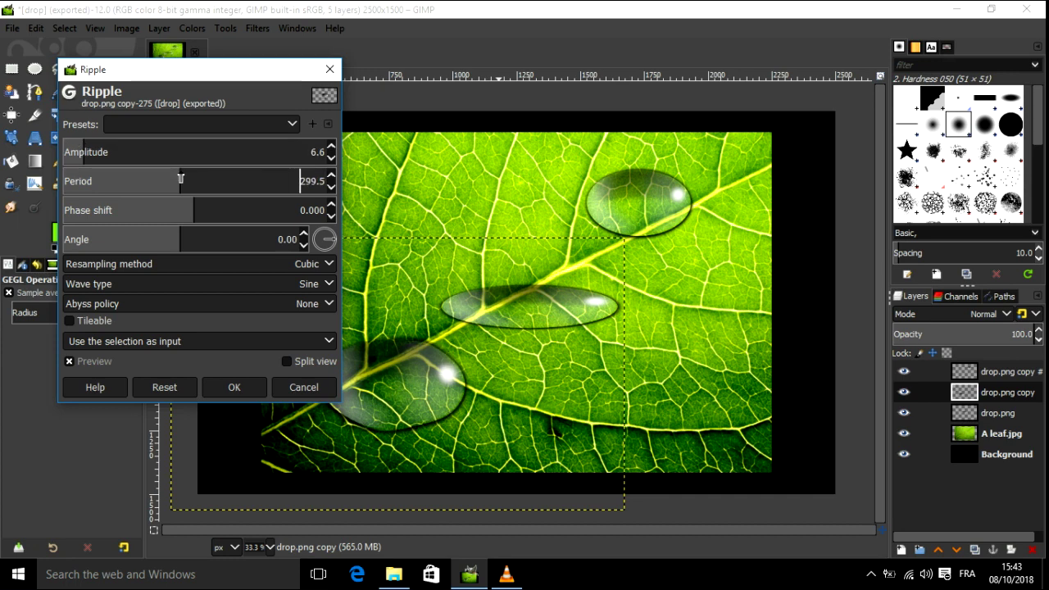
left_click_drag(183, 180, 186, 180)
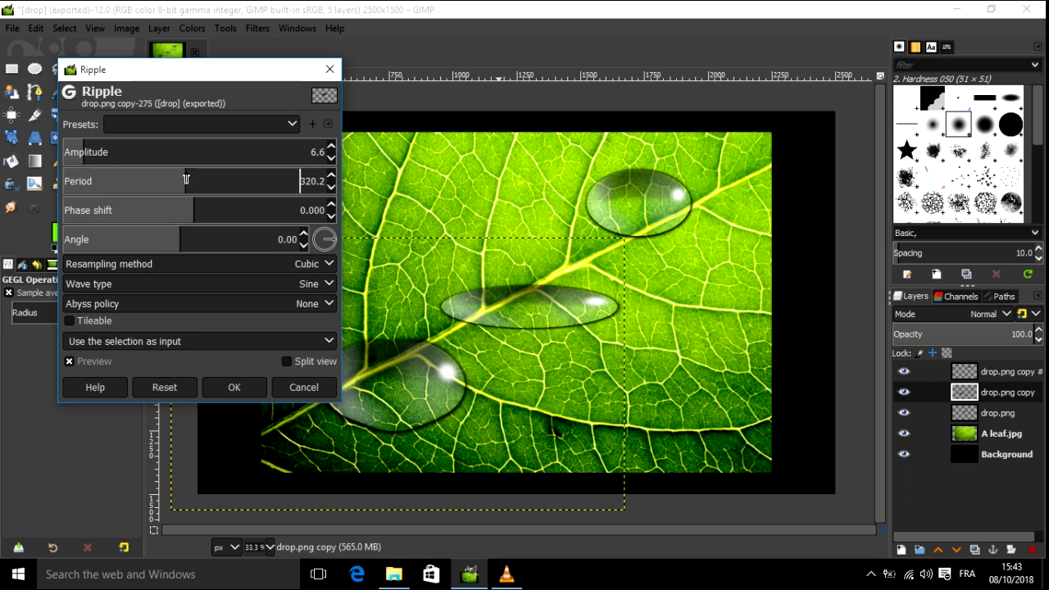
left_click_drag(186, 179, 181, 179)
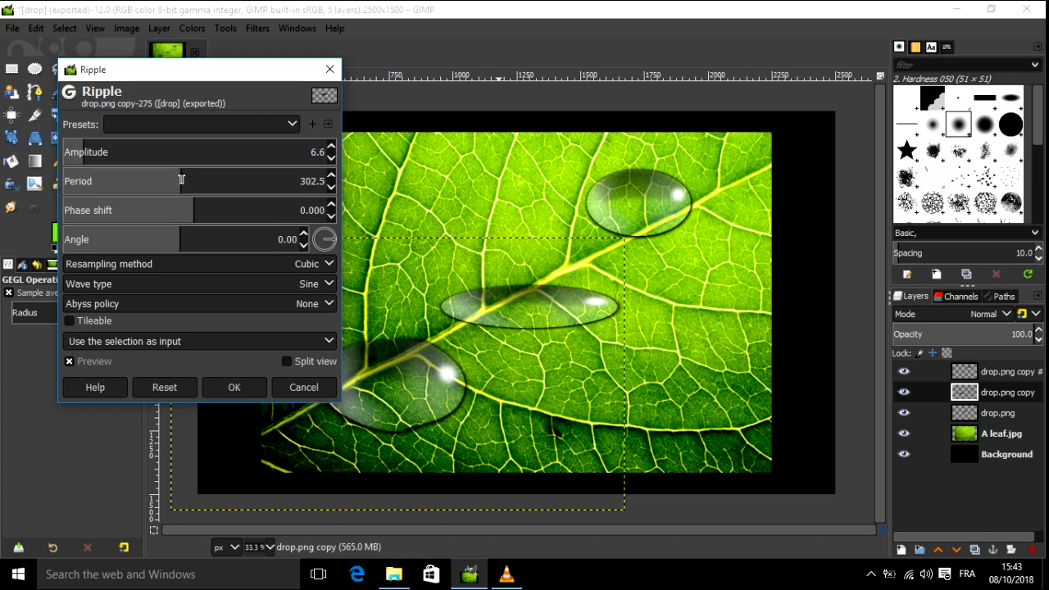
left_click(234, 389)
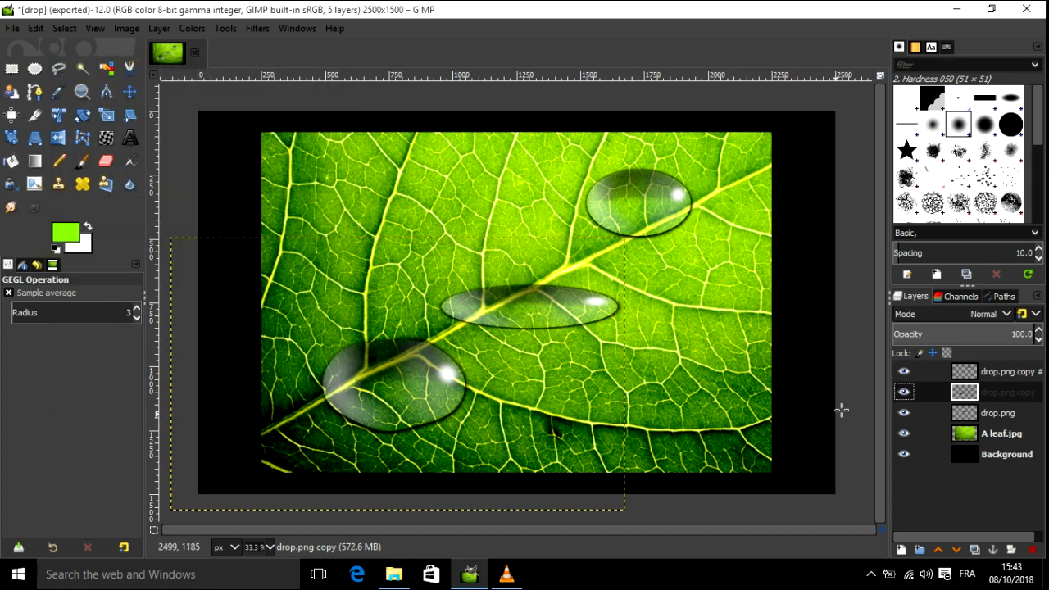
On the top drop copy layer, apply a Ripple with amplitude 11.6 and period 397.6.
left_click(904, 371)
left_click(964, 372)
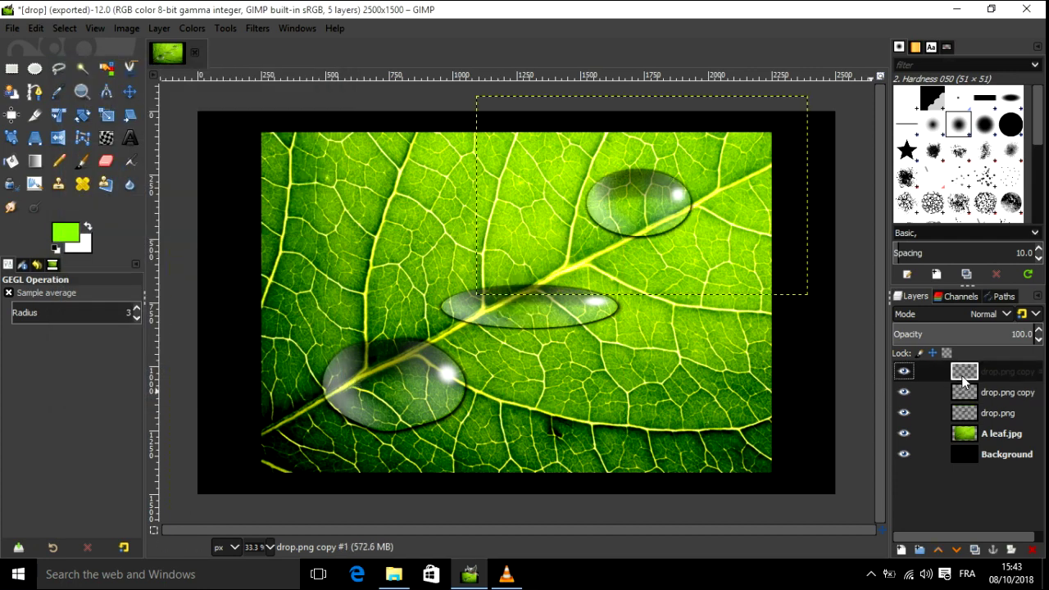
left_click(256, 32)
mouse_move(295, 166)
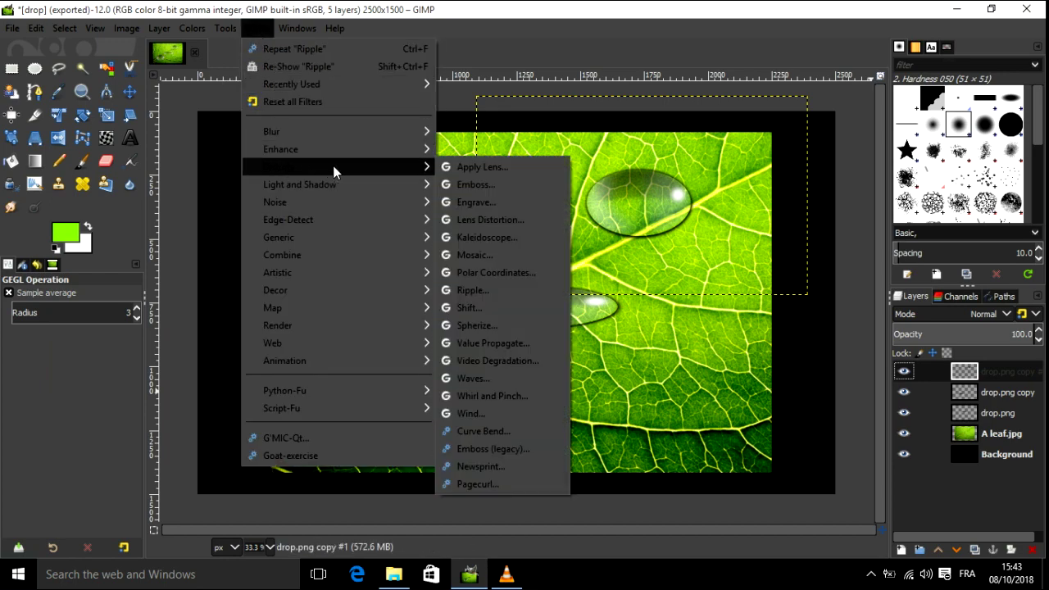
left_click(518, 292)
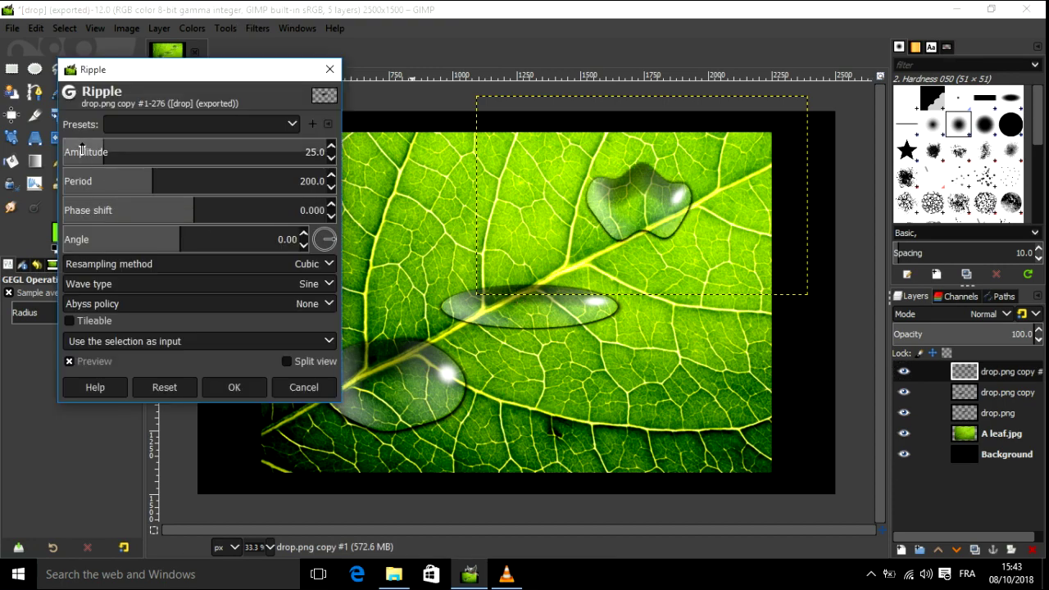
left_click_drag(97, 149, 93, 150)
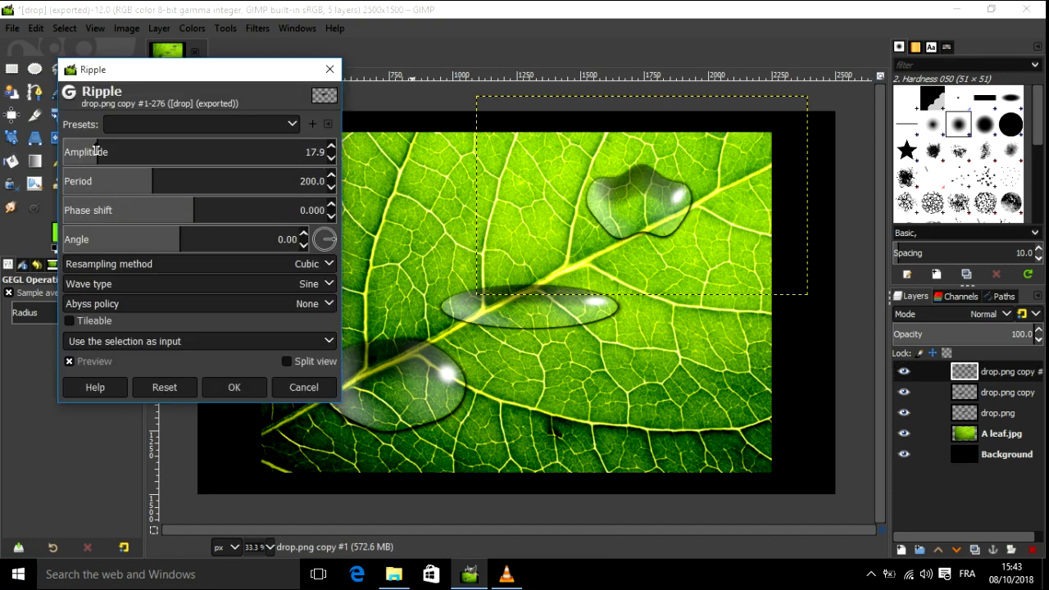
left_click(93, 152)
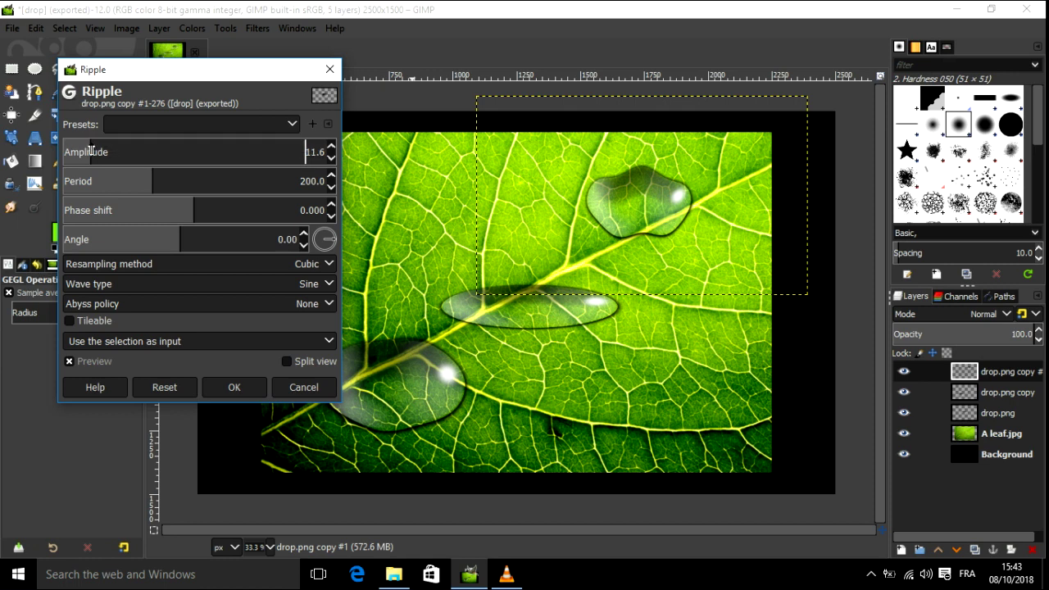
left_click_drag(164, 179, 182, 180)
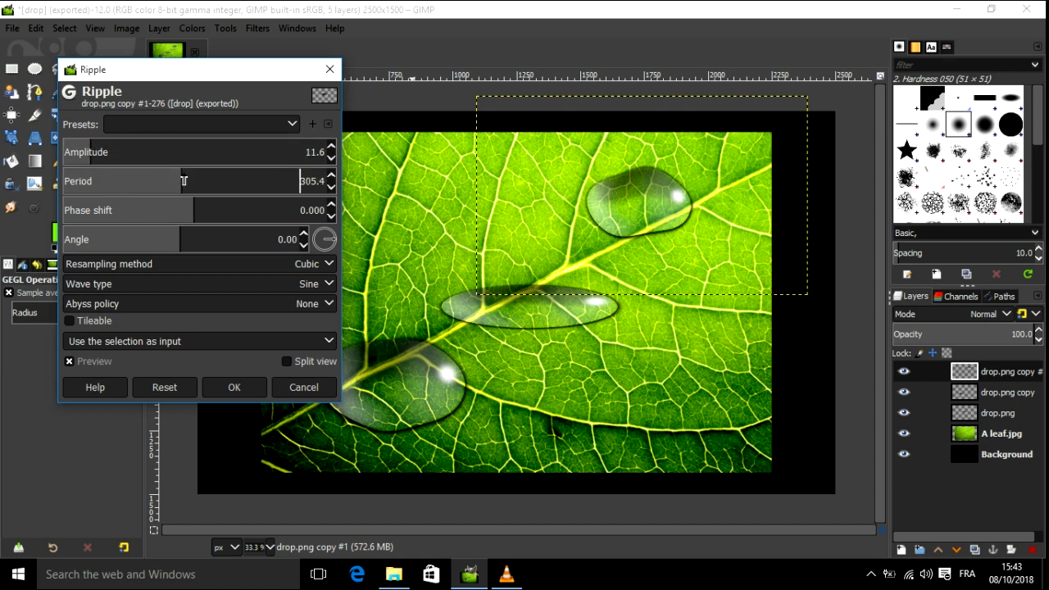
mouse_move(184, 181)
left_mouse_down()
mouse_move(238, 183)
mouse_move(214, 183)
left_mouse_up()
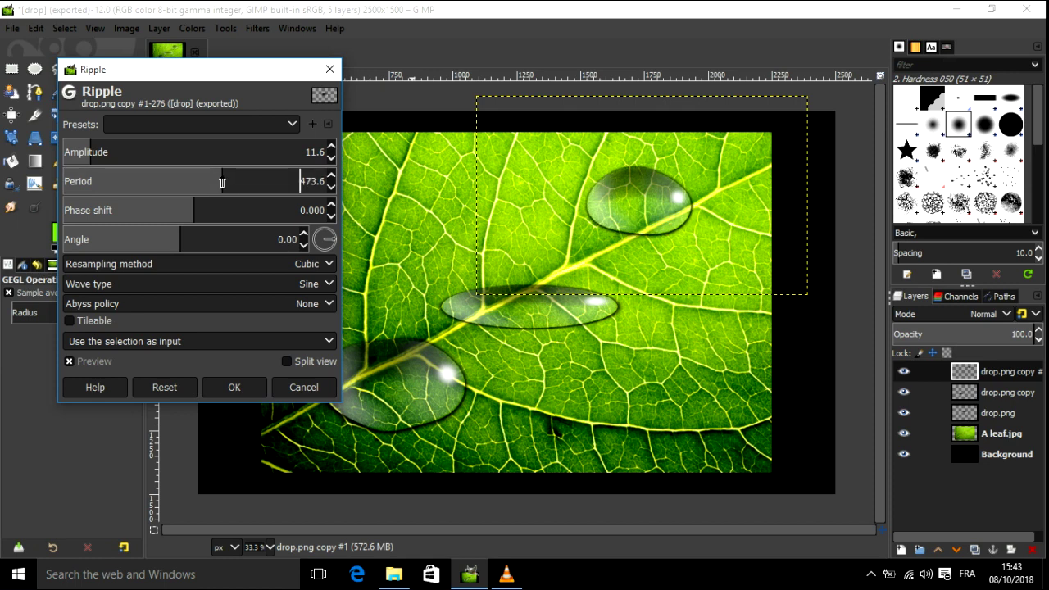
left_click_drag(215, 183, 211, 183)
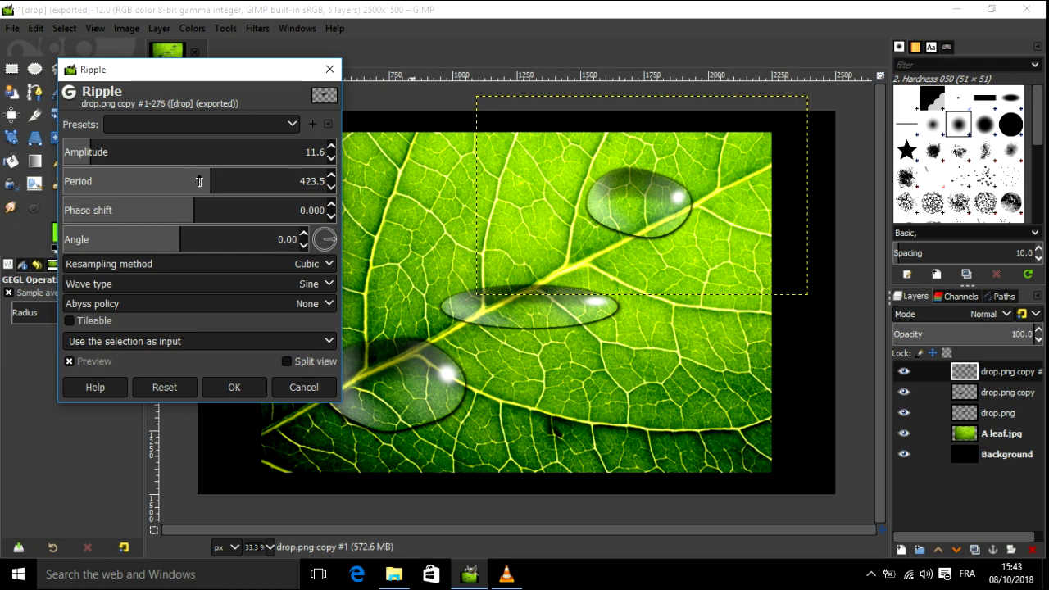
left_click_drag(209, 182, 205, 182)
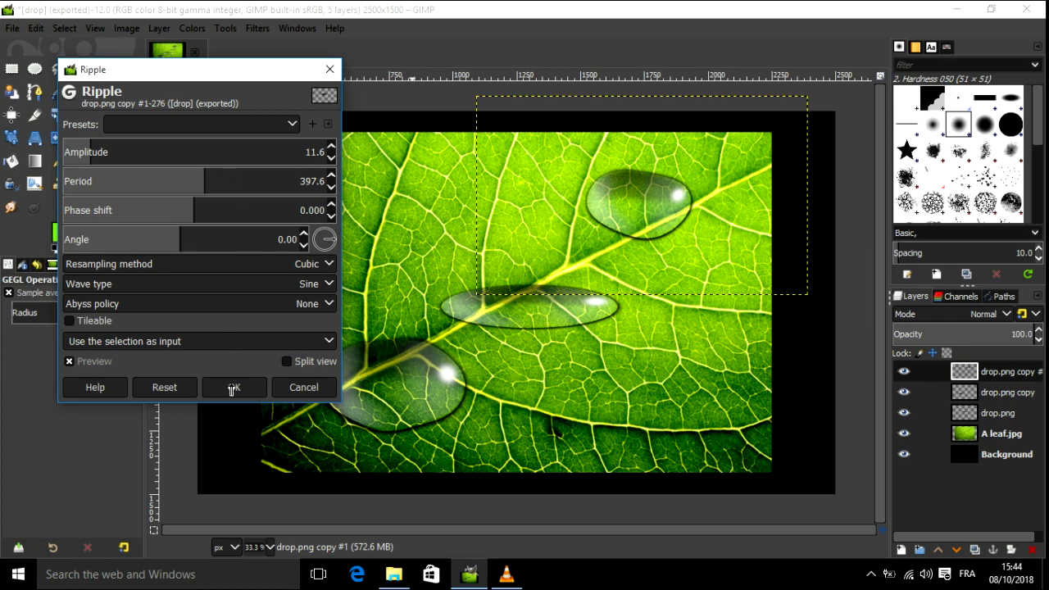
left_click(233, 388)
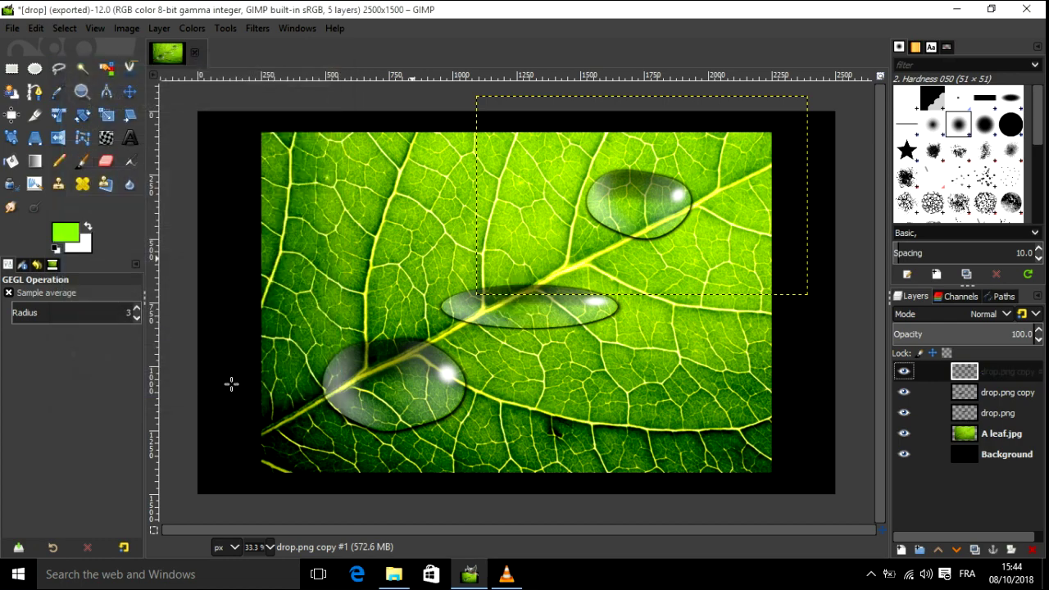
Ripple the drop.png layer: amplitude 6.6, period 229.6, phase shift -0.331, angle 19.87.
left_click(904, 392)
left_click(904, 413)
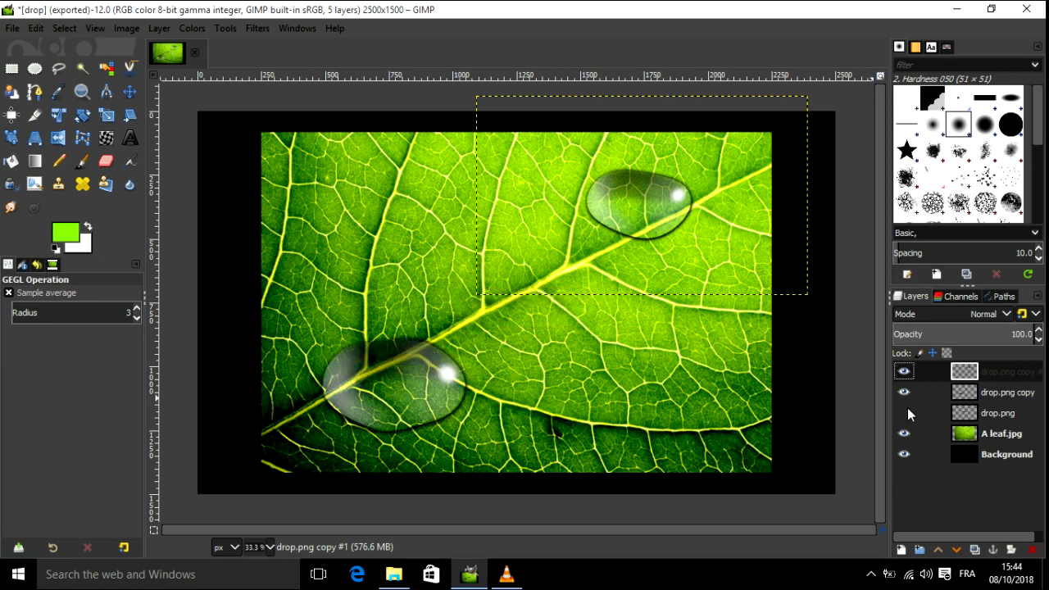
left_click(973, 416)
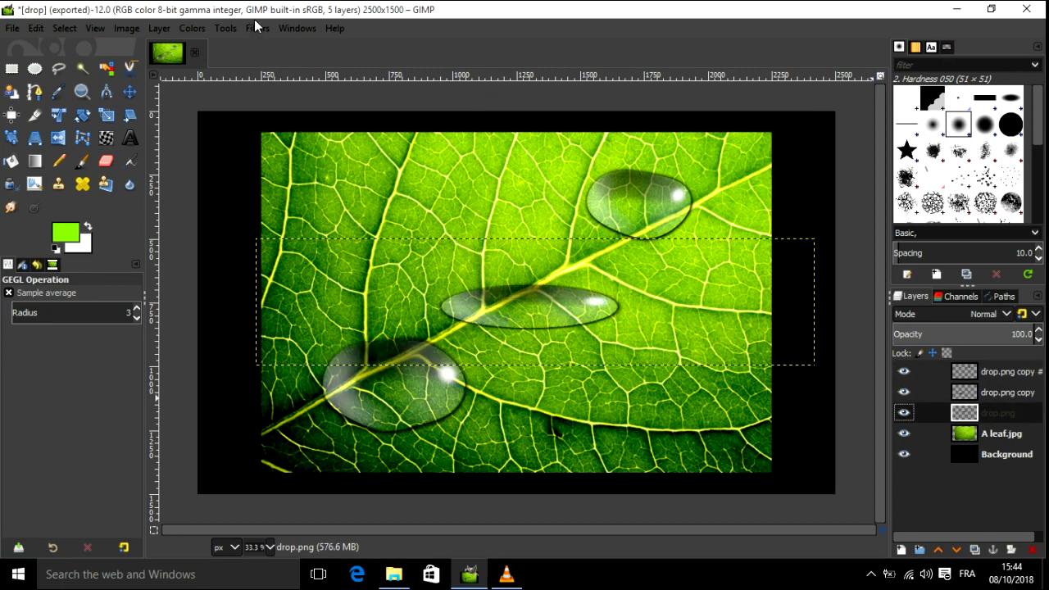
left_click(258, 28)
mouse_move(312, 166)
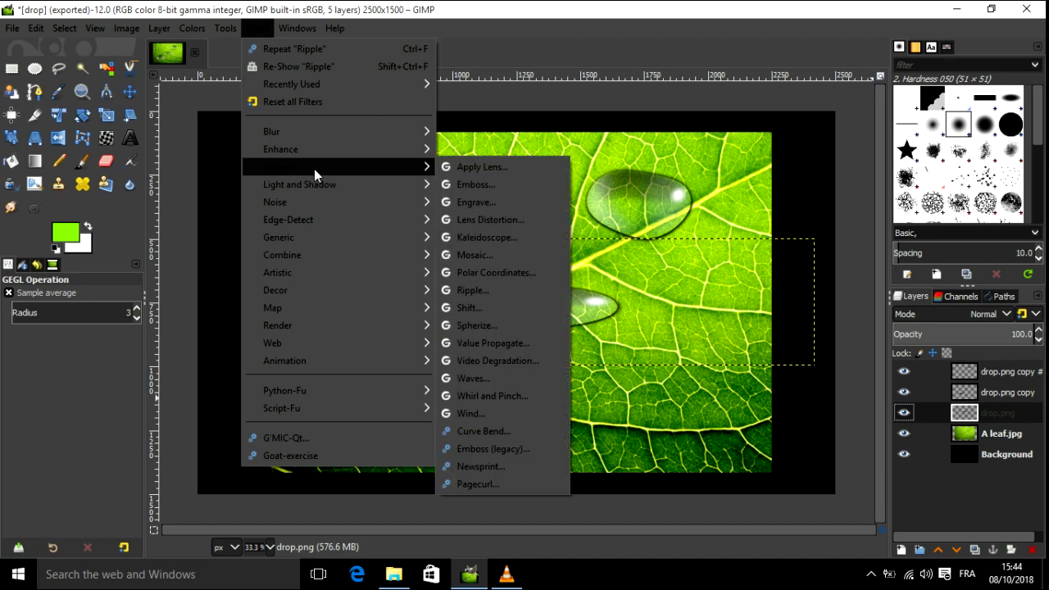
left_click(458, 287)
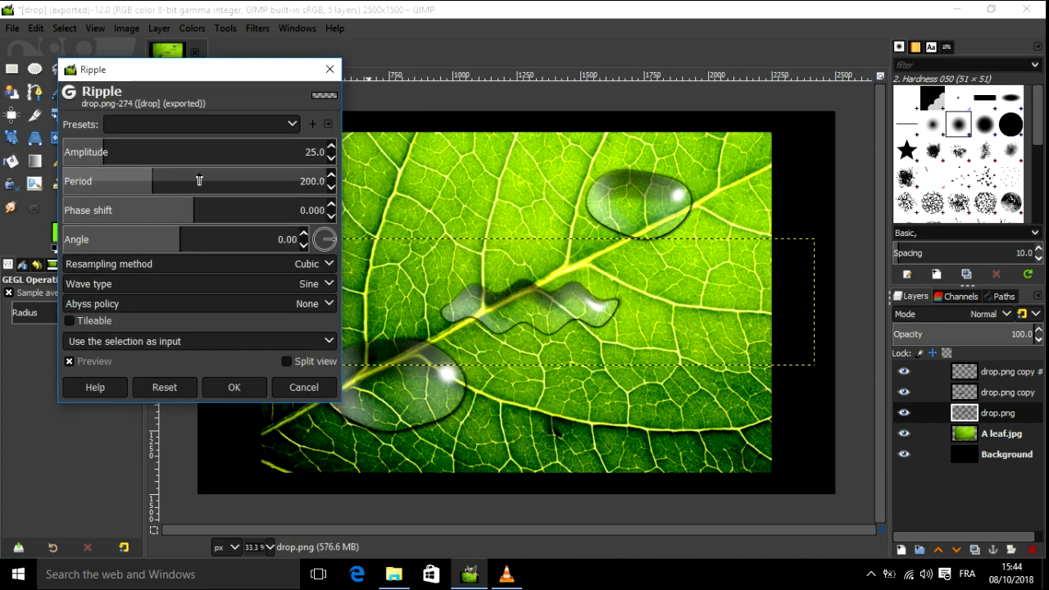
left_click(96, 148)
left_click_drag(97, 148, 82, 152)
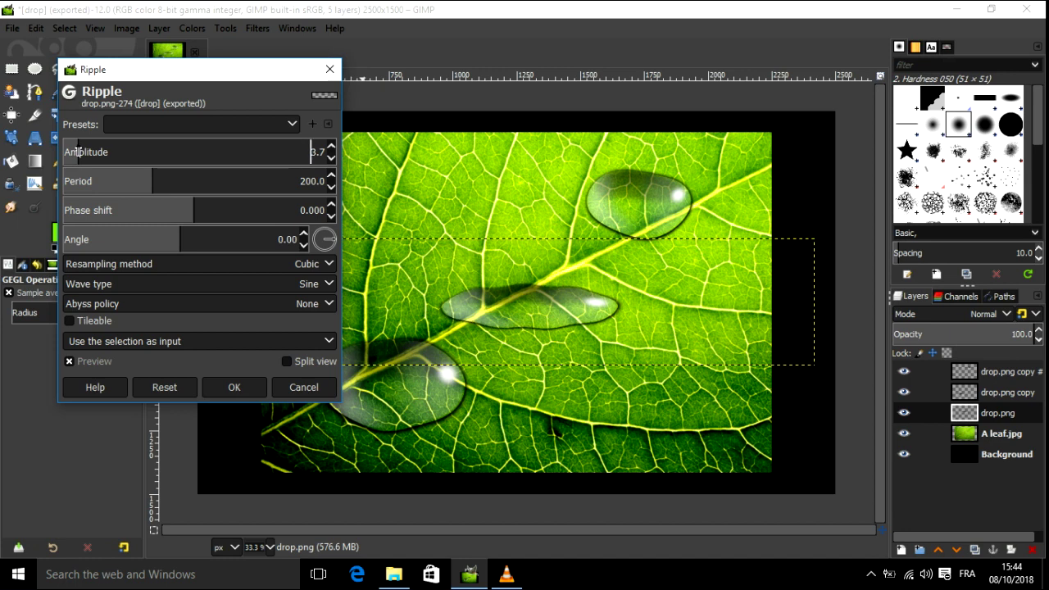
left_click_drag(80, 152, 84, 152)
mouse_move(128, 179)
left_mouse_down()
mouse_move(111, 183)
mouse_move(161, 183)
left_mouse_up()
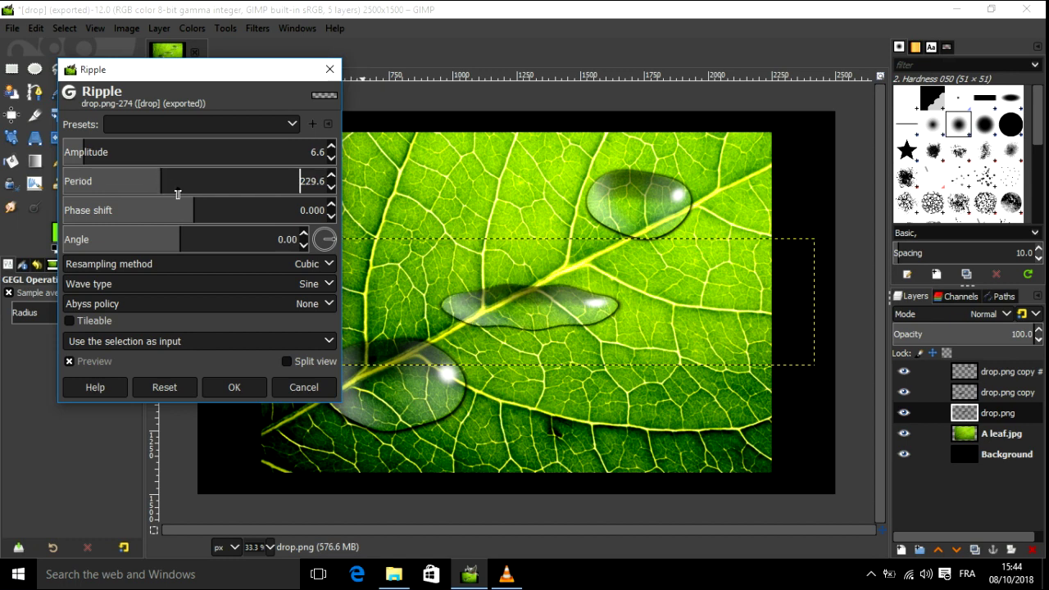
left_click_drag(175, 208, 151, 209)
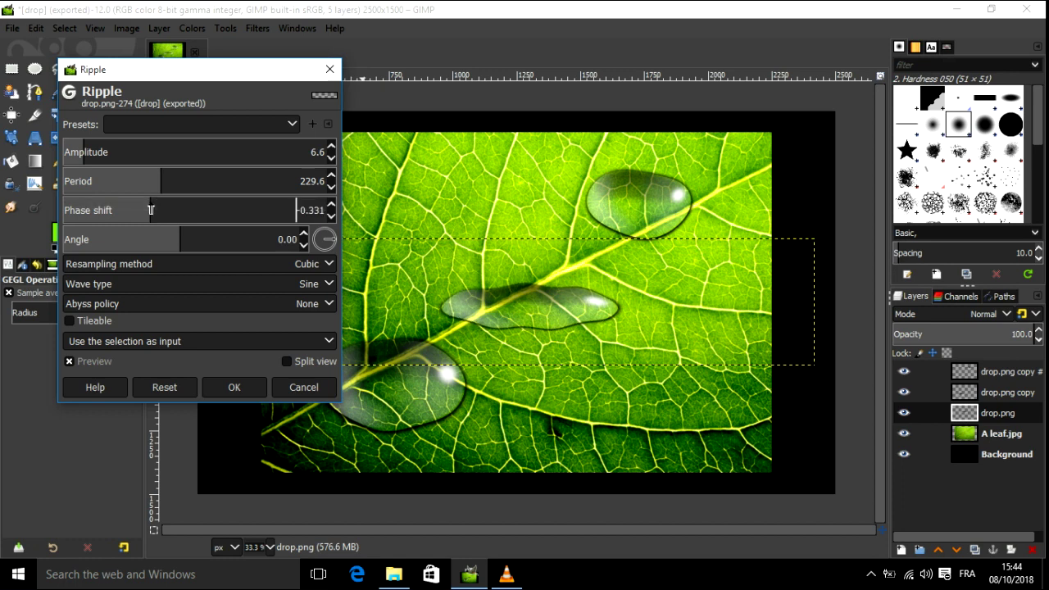
left_click(193, 233)
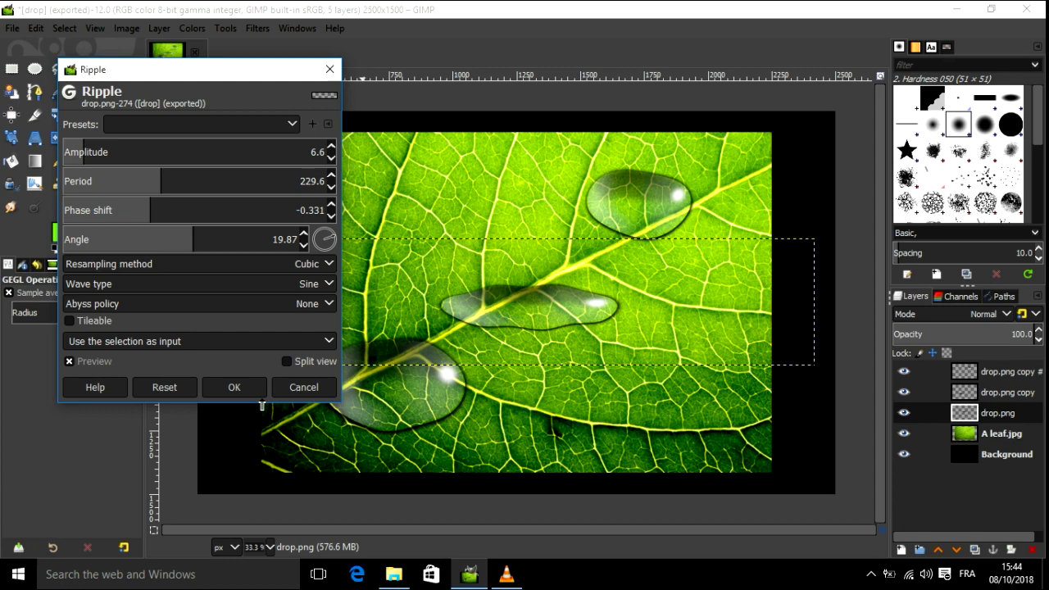
left_click(261, 387)
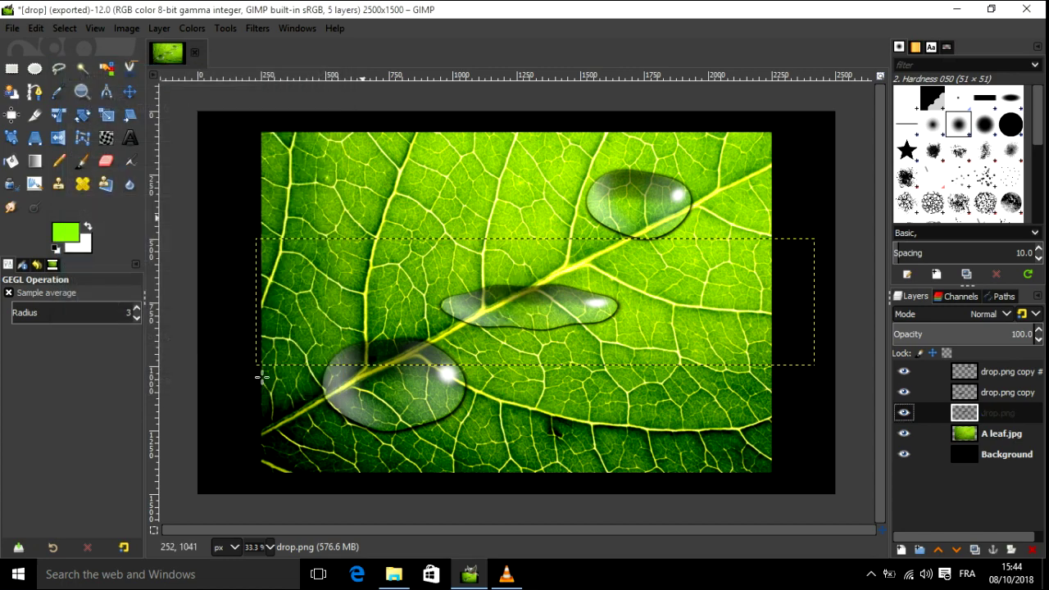
Set drop.png opacity to about 37.6 and drop.png copy opacity to about 92.4.
left_click(1014, 332)
type("31.6")
key("Return")
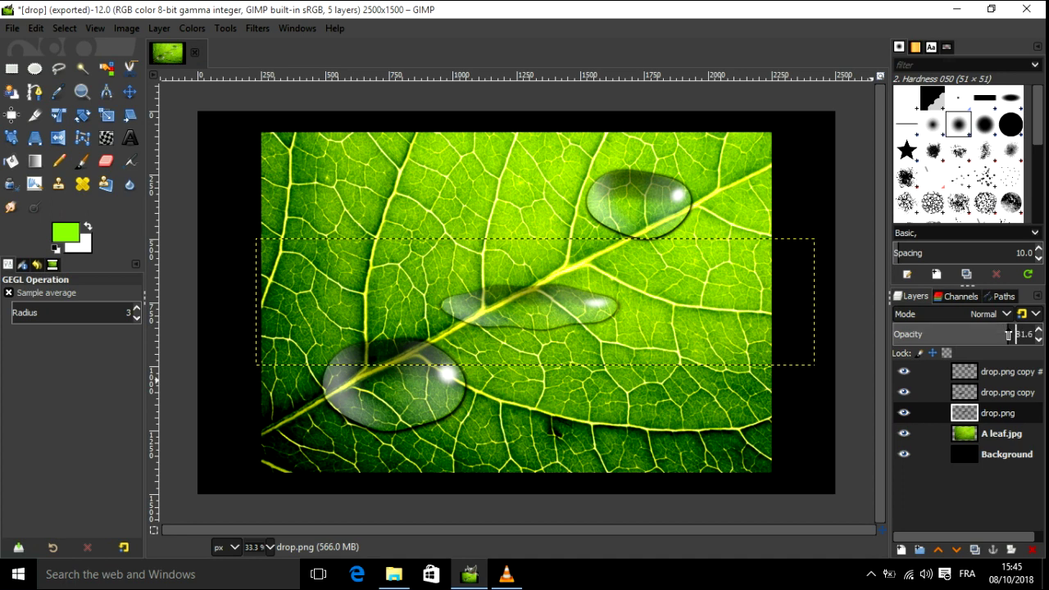
left_click_drag(1011, 335, 1016, 334)
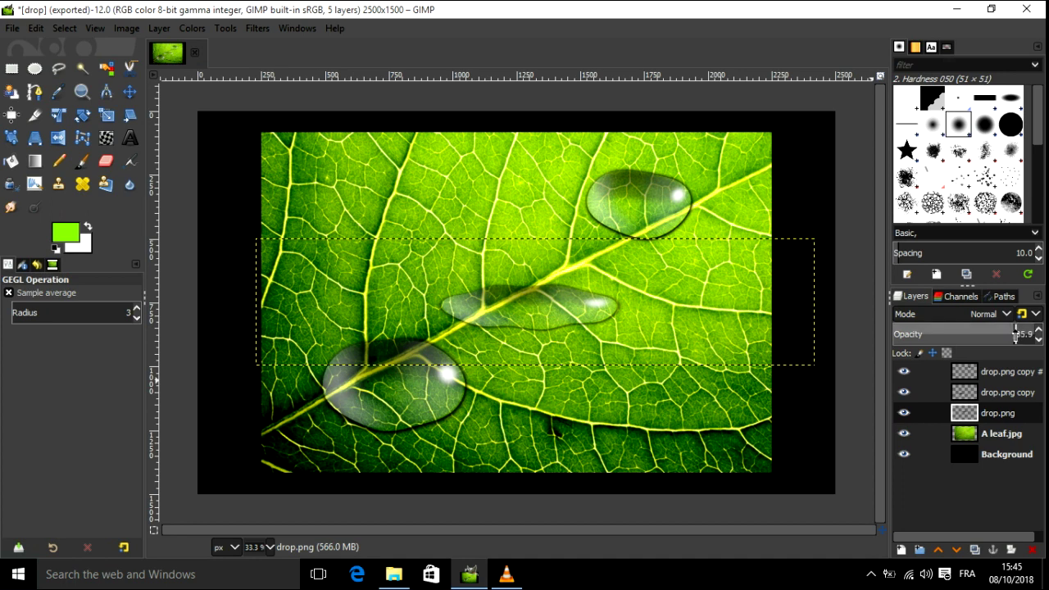
left_click(995, 395)
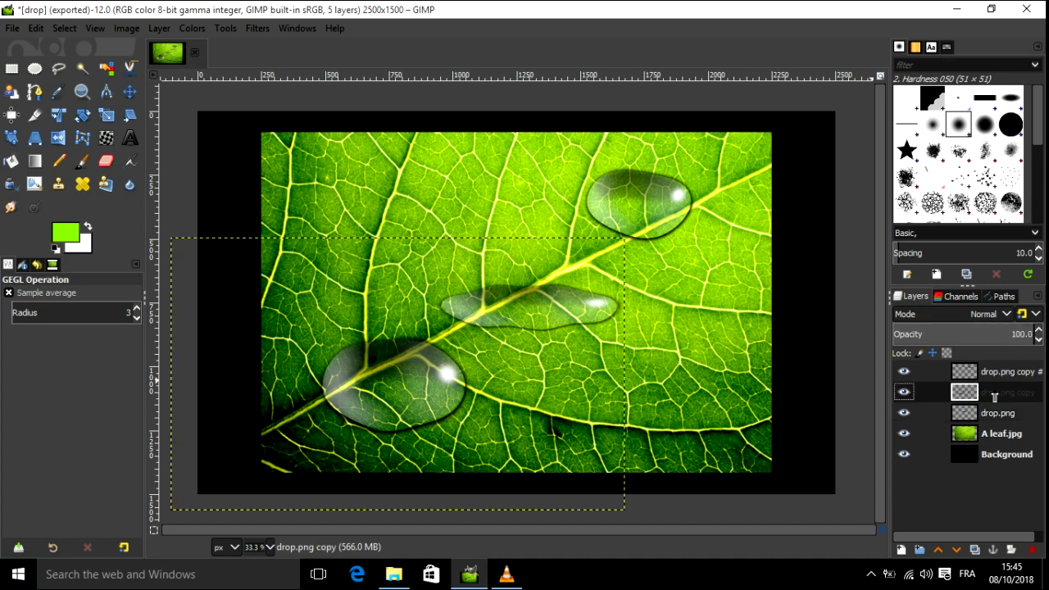
left_click(1014, 333)
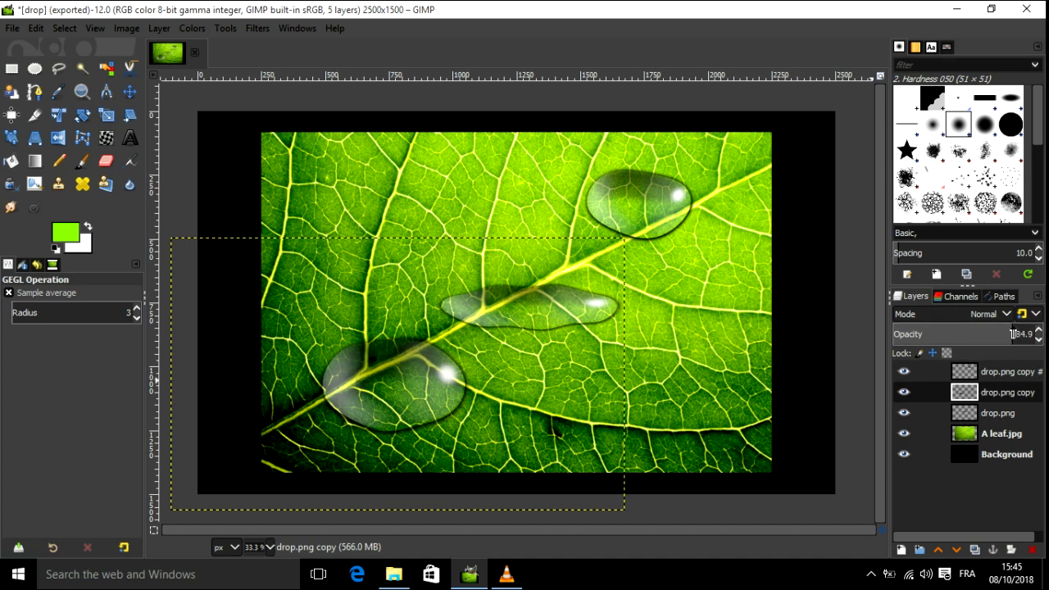
left_click_drag(1014, 334, 1023, 333)
Reposition all three drops along the leaf's central vein with the Move tool.
left_click(130, 91)
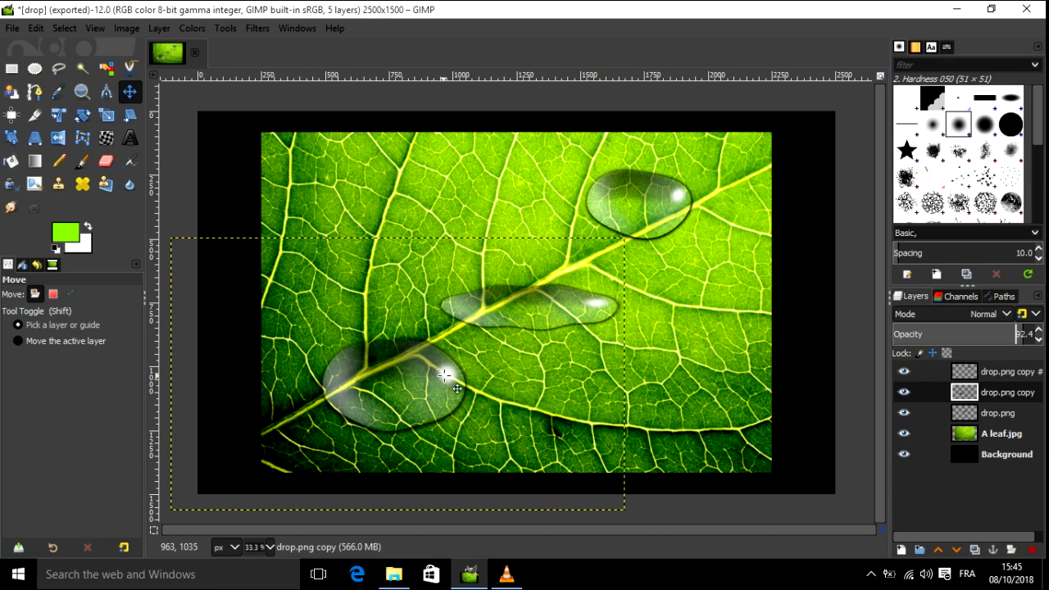
left_click_drag(446, 383, 435, 259)
left_click_drag(591, 303, 640, 340)
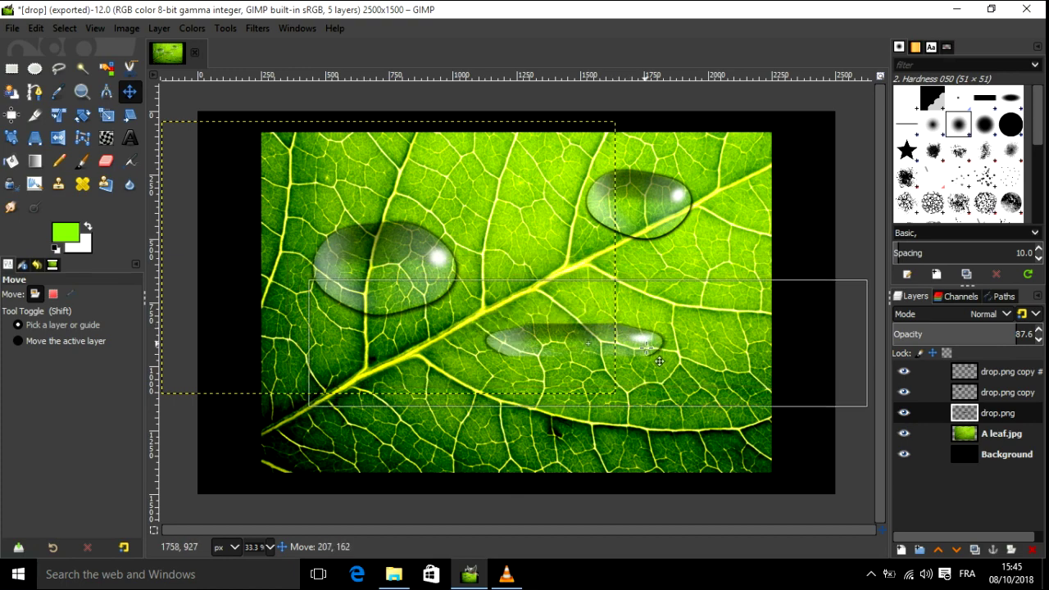
left_click_drag(639, 340, 660, 356)
left_click(445, 239)
mouse_move(445, 239)
left_mouse_down()
mouse_move(465, 313)
mouse_move(490, 319)
left_mouse_up()
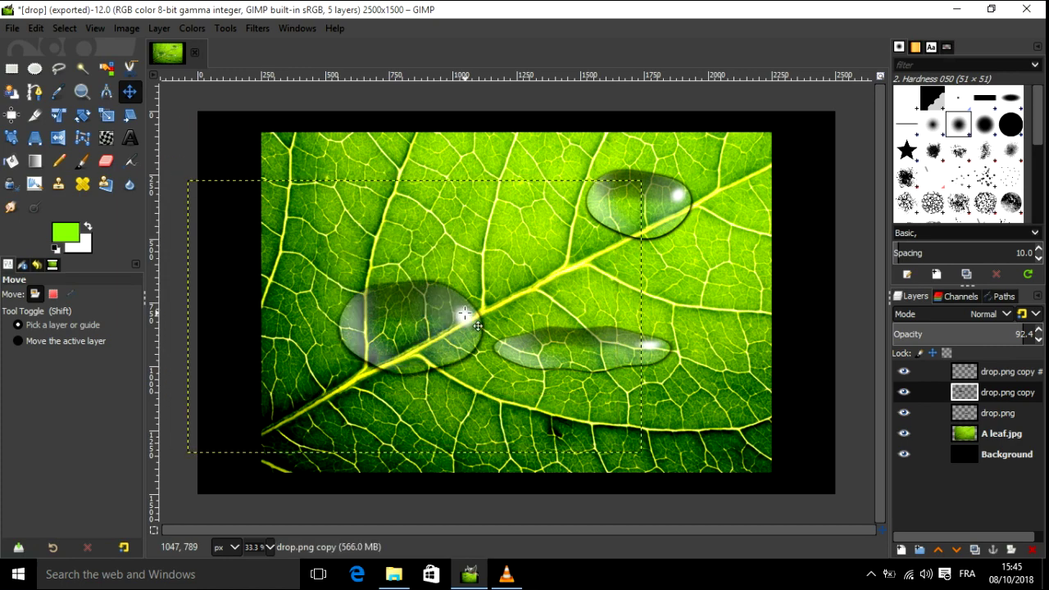
left_click_drag(675, 199, 676, 245)
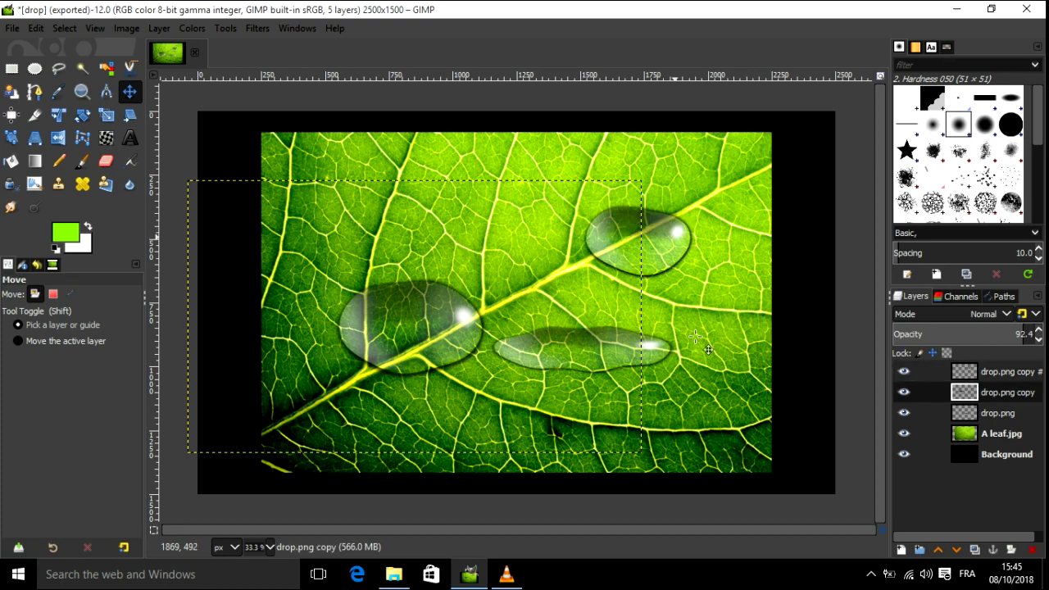
left_click(12, 28)
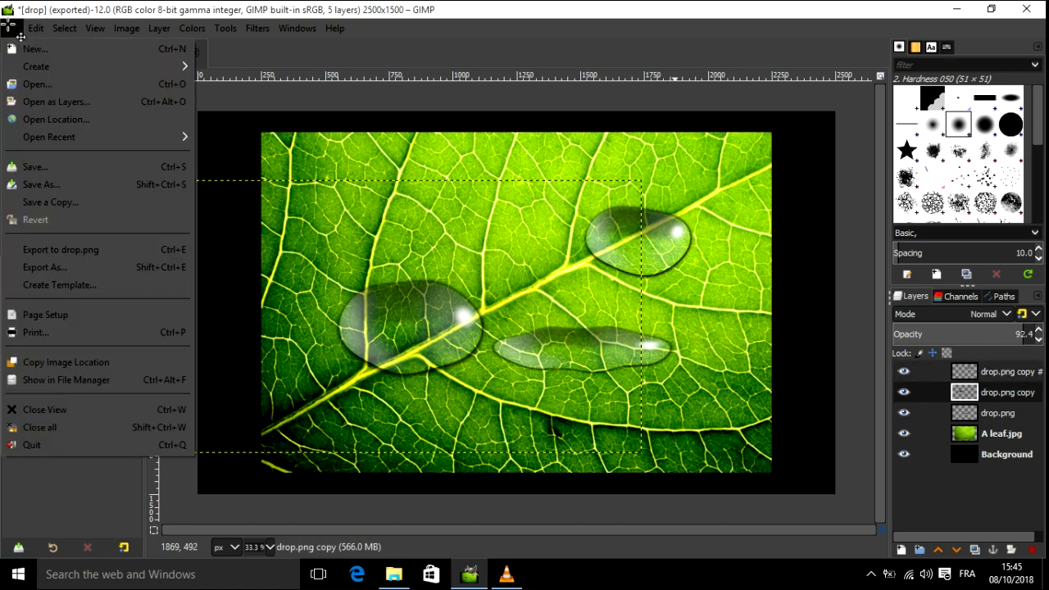
Export the image as drops.png to the Desktop with default PNG settings, then minimize GIMP.
left_click(12, 28)
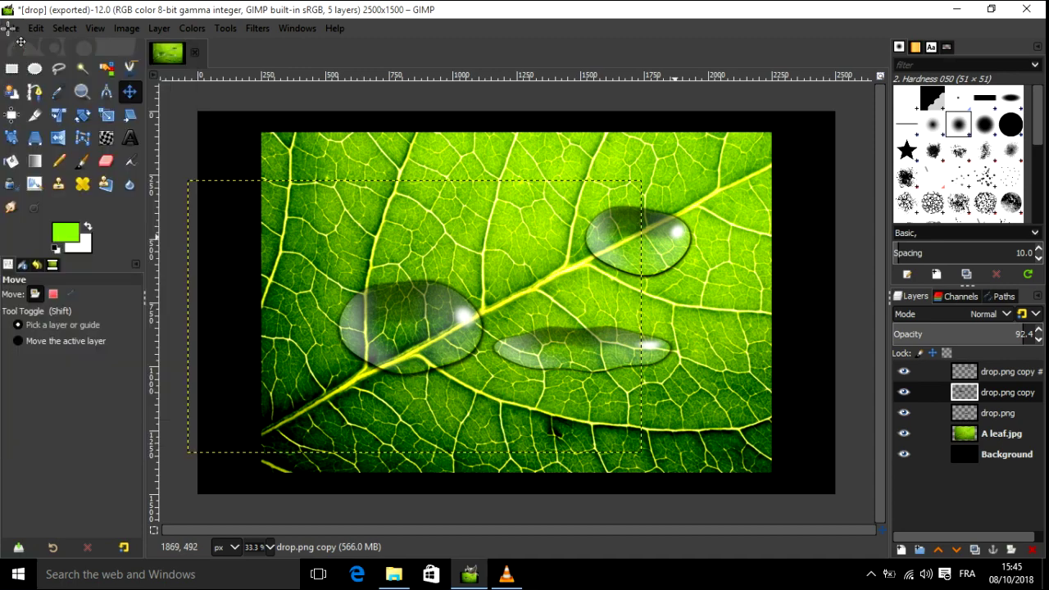
left_click(131, 269)
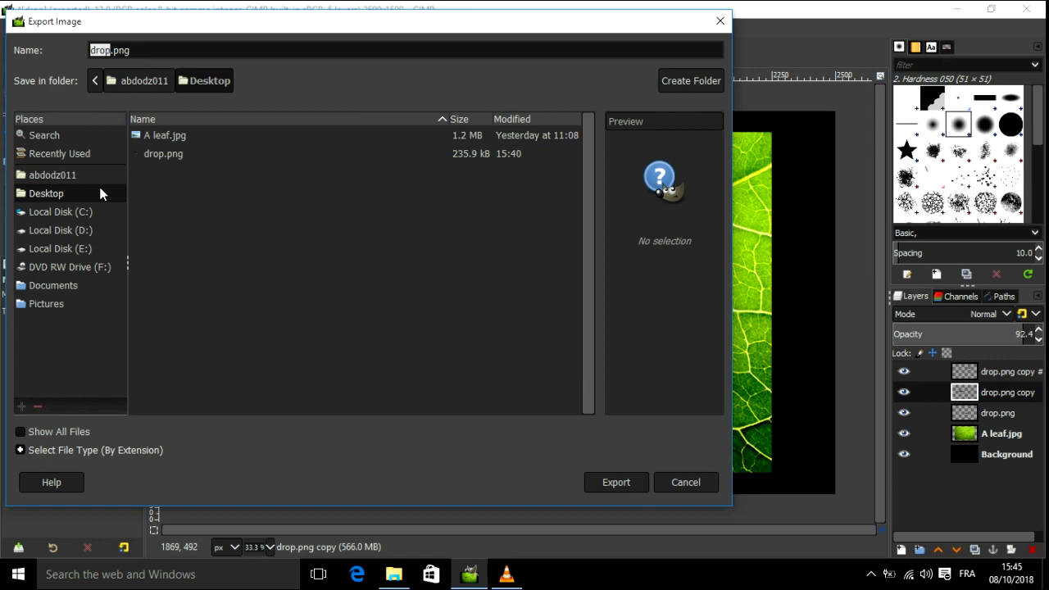
left_click(96, 190)
type("s")
left_click(621, 482)
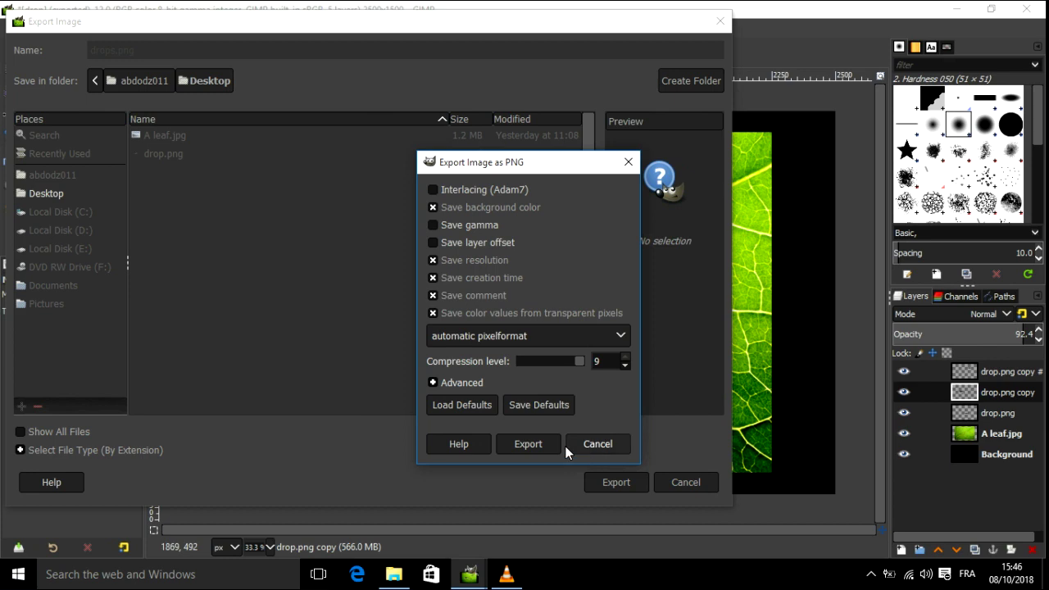
left_click(551, 444)
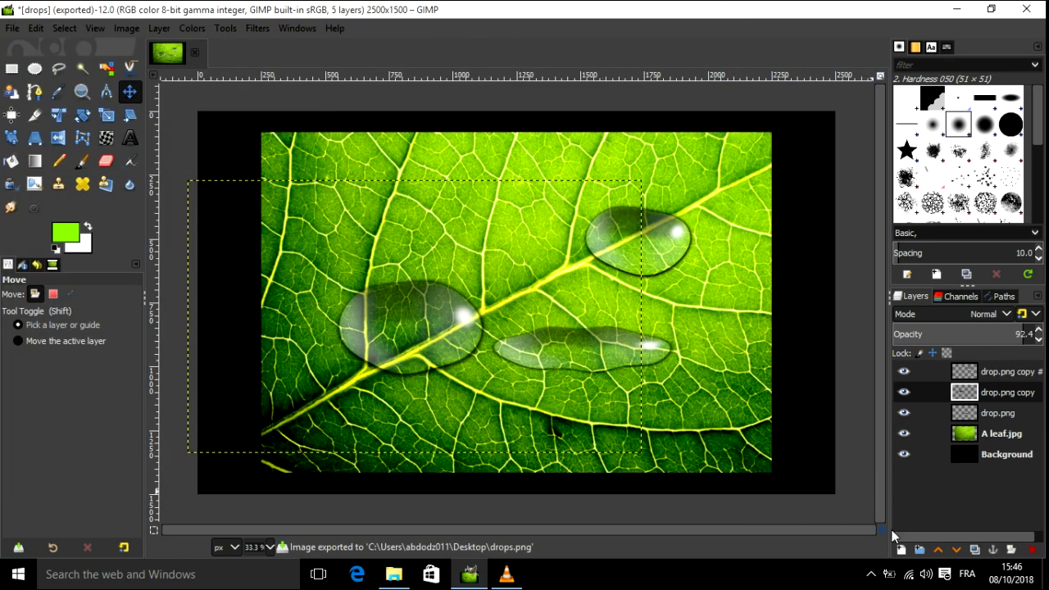
left_click(957, 9)
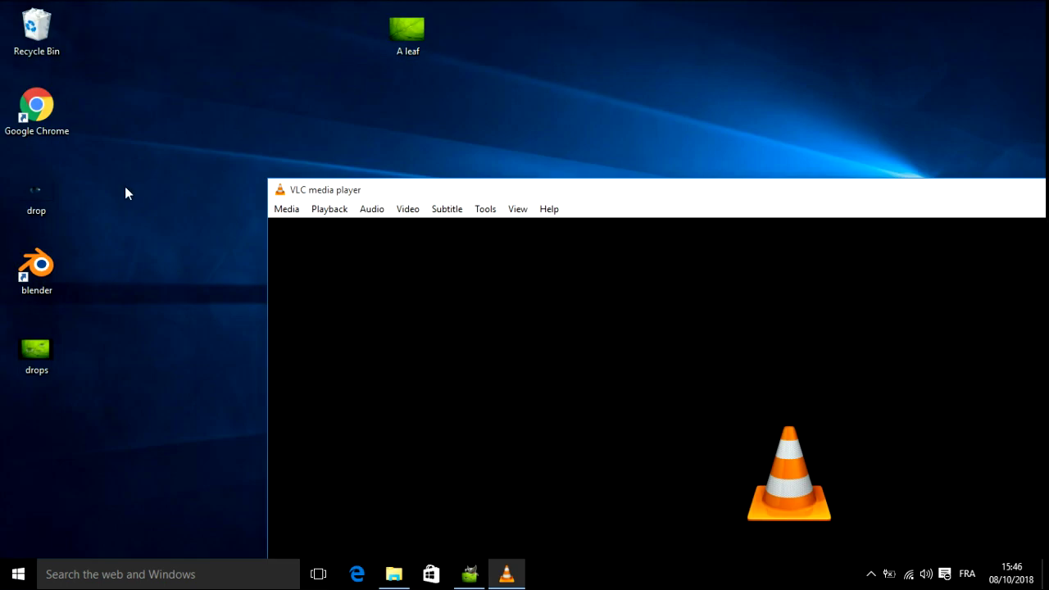
Open drops.png from the desktop in Photos and maximize the viewer.
double_click(46, 348)
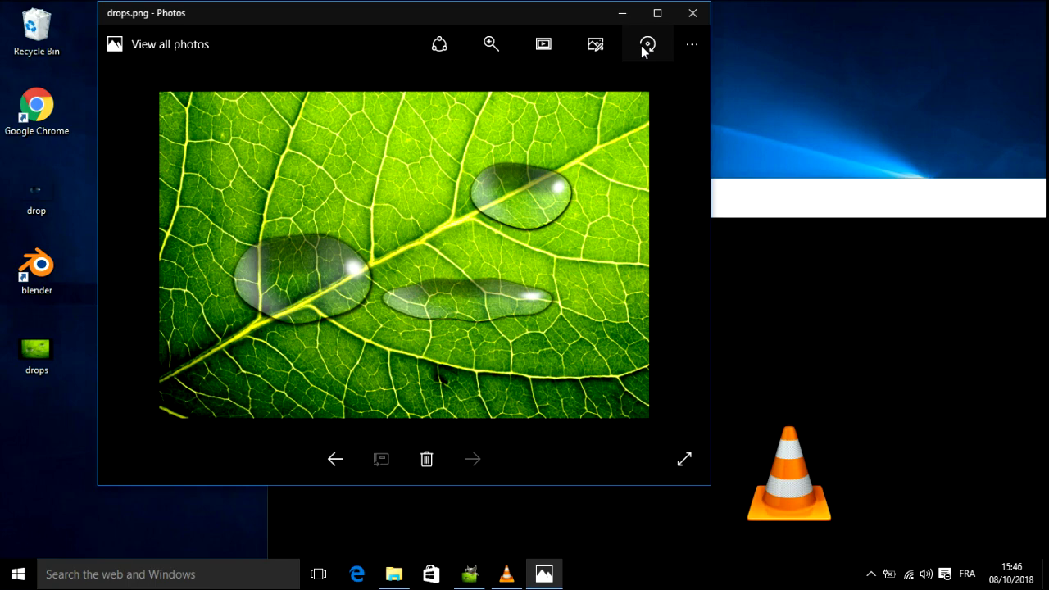
left_click(657, 17)
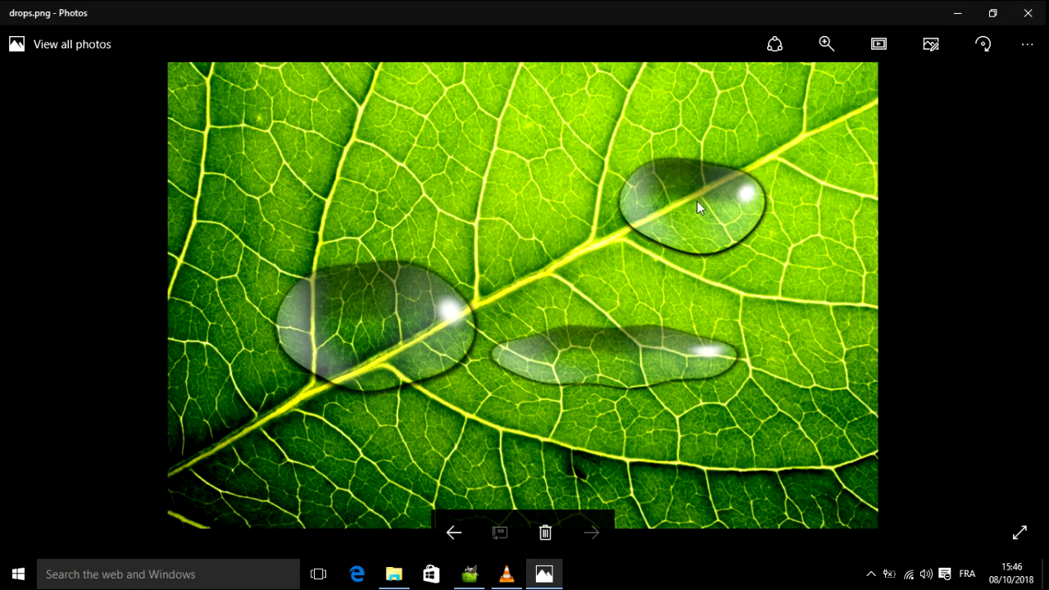